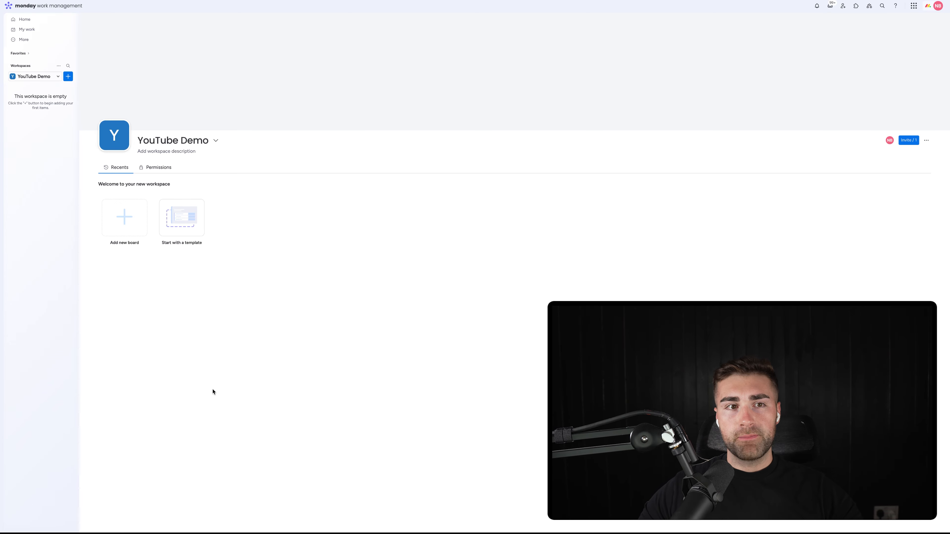
Step: Create a Main-privacy board named Projects in the workspace, with Projects as the managed item type
{"action": "left_click", "coordinate": [68, 77]}
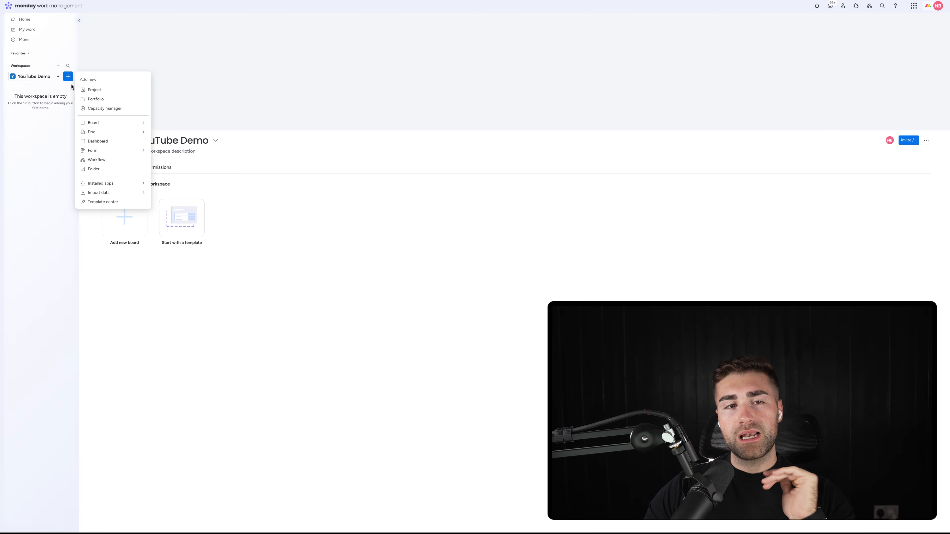
{"action": "left_click", "coordinate": [90, 125]}
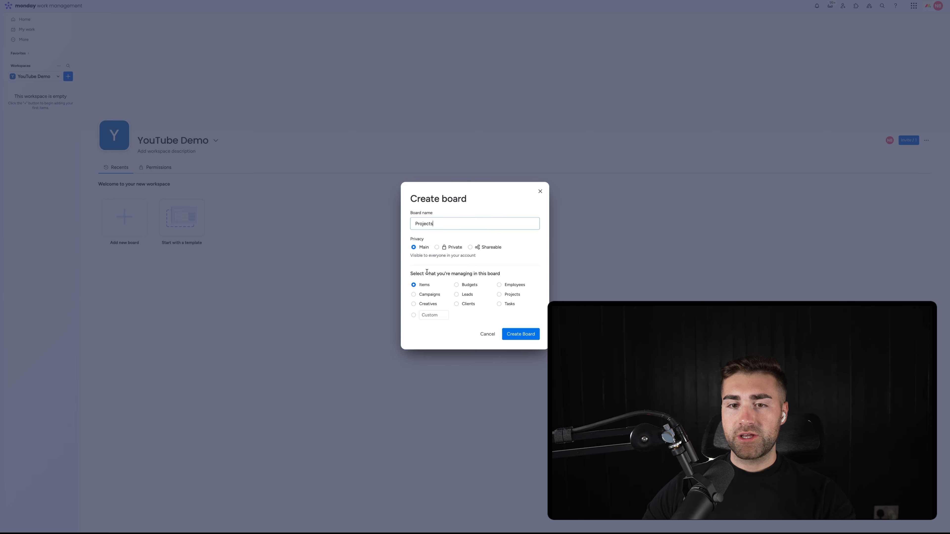
{"action": "left_click", "coordinate": [416, 273]}
{"action": "left_click_drag", "start_coordinate": [417, 273], "coordinate": [482, 298]}
{"action": "left_click", "coordinate": [507, 297]}
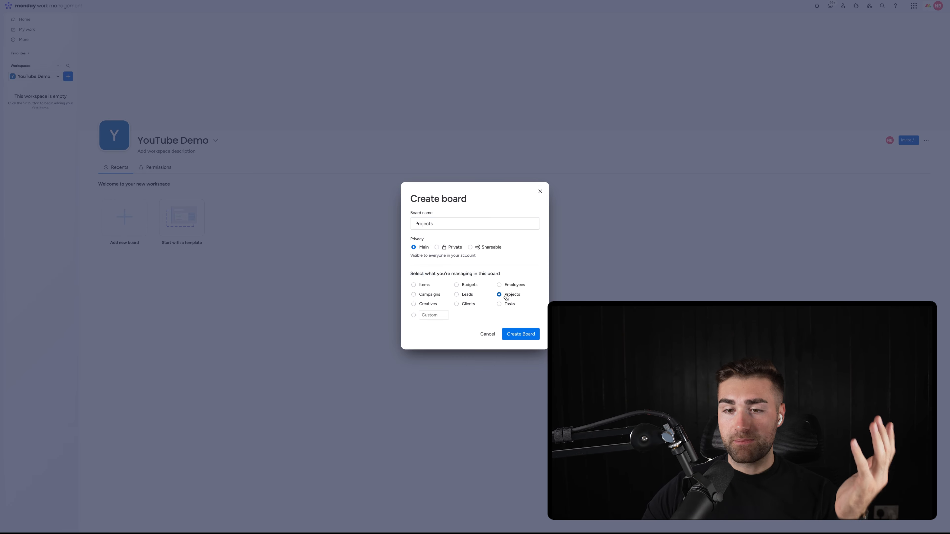
{"action": "left_click", "coordinate": [516, 335]}
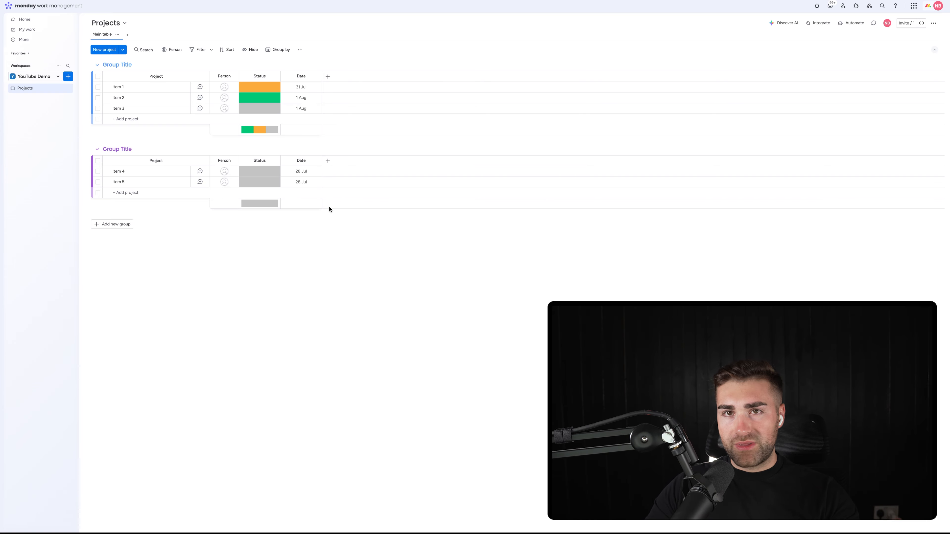
Step: Rename the board's first group New Projects and the second group Active Projects
{"action": "left_click", "coordinate": [119, 62]}
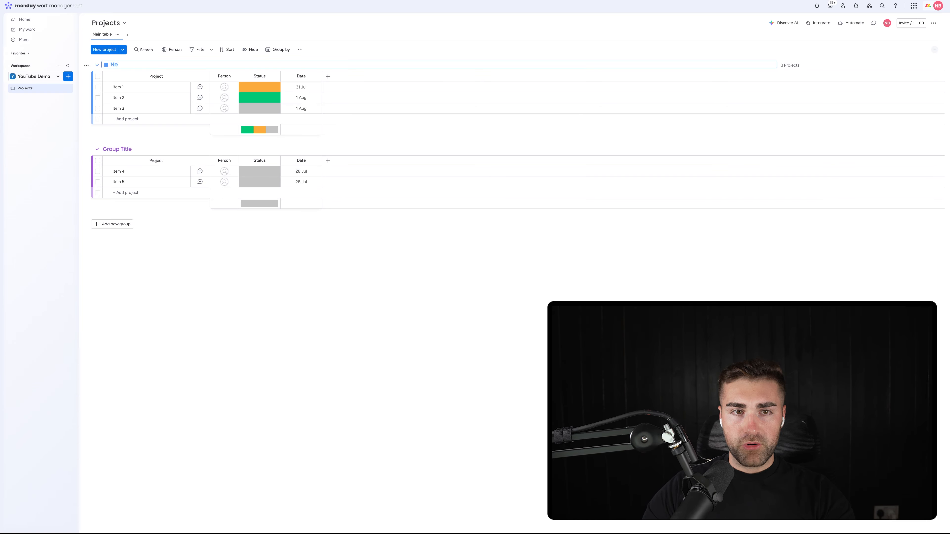
{"action": "type", "text": "New Projects"}
{"action": "key", "text": "Return"}
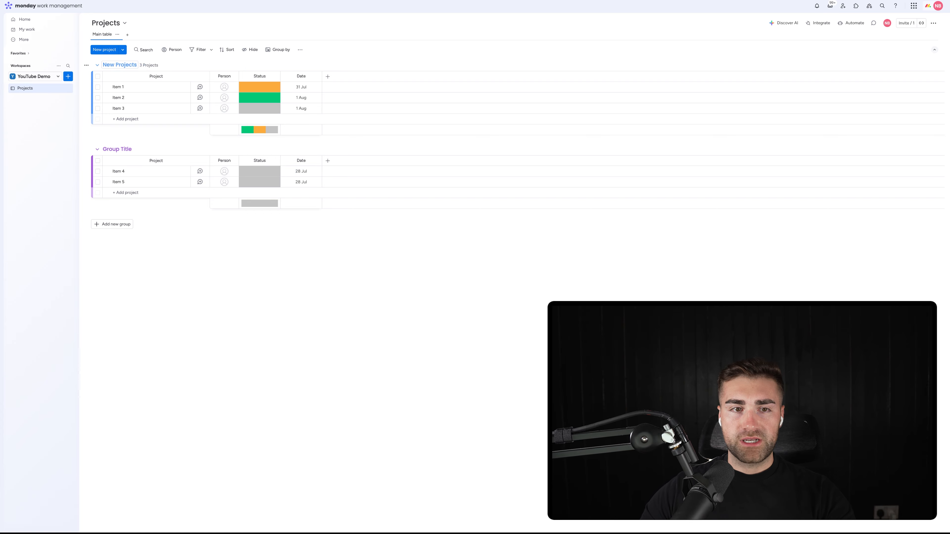
{"action": "left_click", "coordinate": [111, 150]}
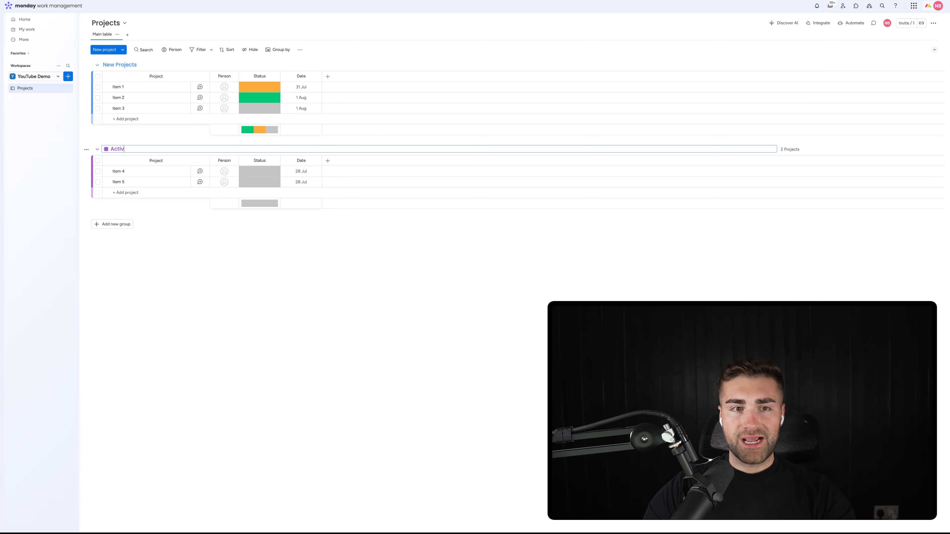
{"action": "type", "text": "Active Projects"}
{"action": "key", "text": "Return"}
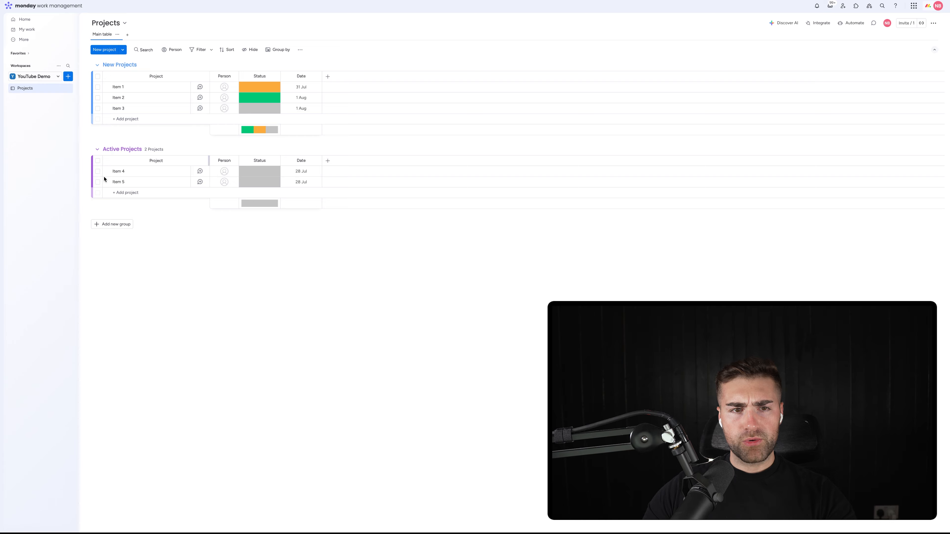
Step: Add two more groups to the board, named Completed Projects and Cancelled / Postponed Projects
{"action": "left_click", "coordinate": [107, 223]}
{"action": "left_click", "coordinate": [114, 222]}
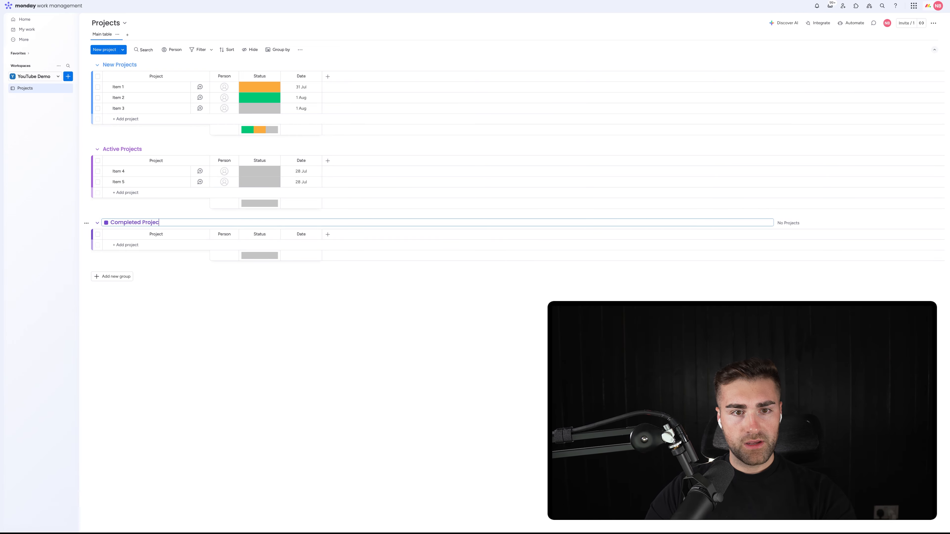
{"action": "key", "text": "Return"}
{"action": "left_click", "coordinate": [131, 277]}
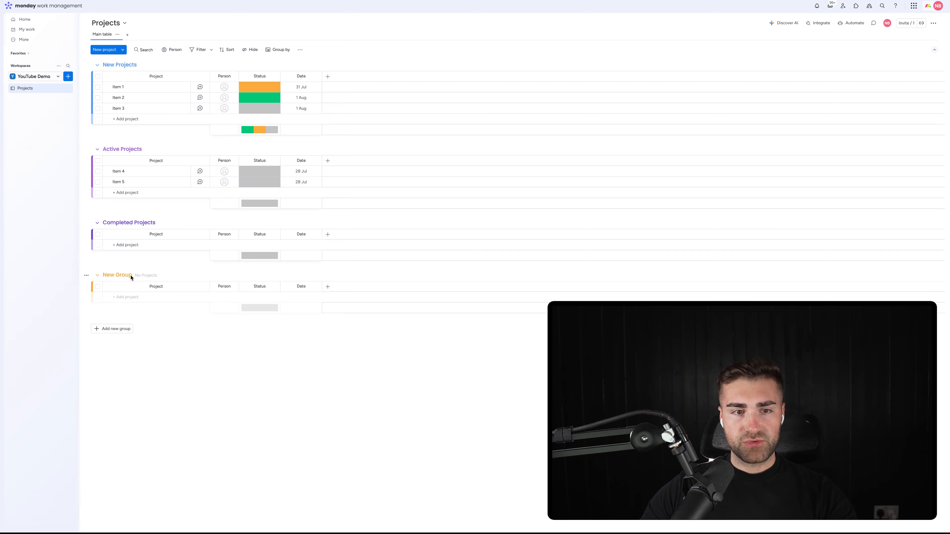
{"action": "left_click", "coordinate": [117, 275]}
{"action": "type", "text": "Cancelled / Postponed Projects"}
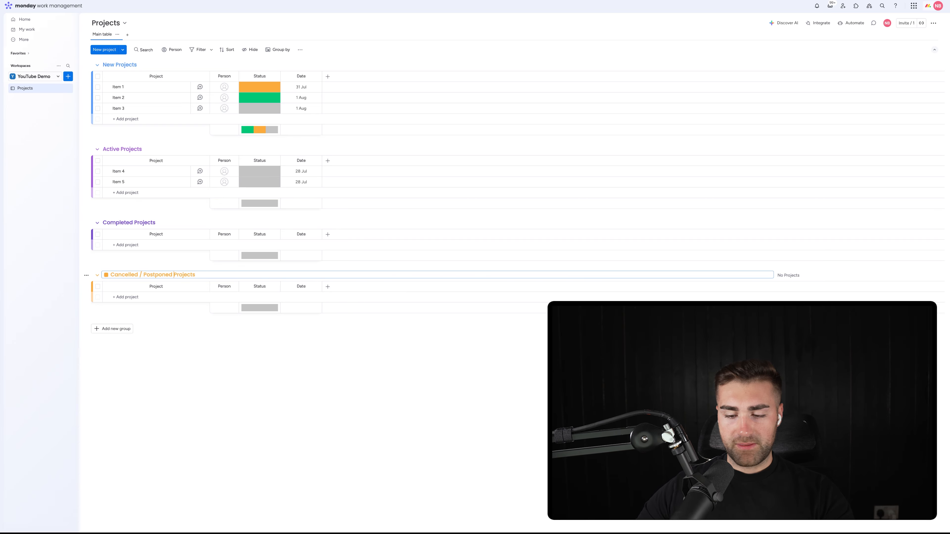
{"action": "key", "text": "Return"}
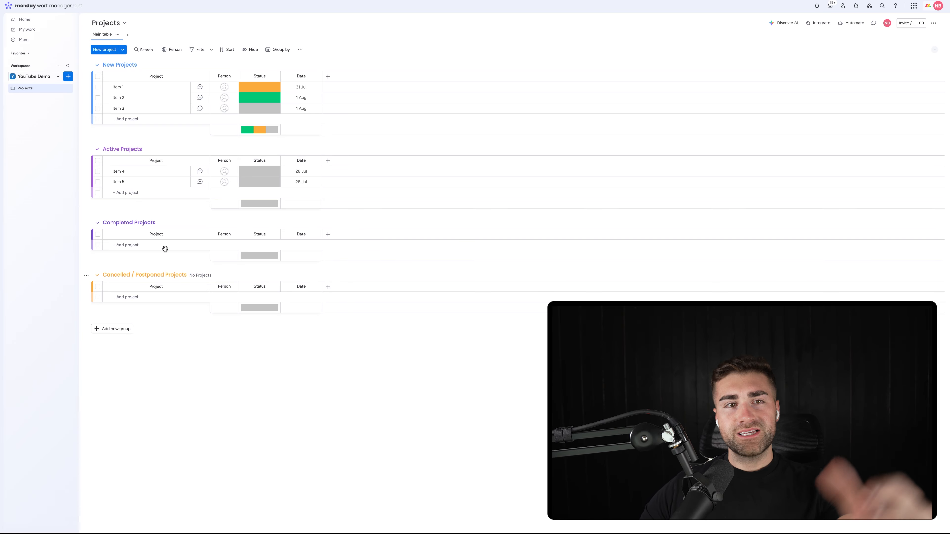
Step: Change the New Projects group's colour to dark grey
{"action": "double_click", "coordinate": [113, 66]}
{"action": "left_click", "coordinate": [106, 65]}
{"action": "left_click", "coordinate": [127, 108]}
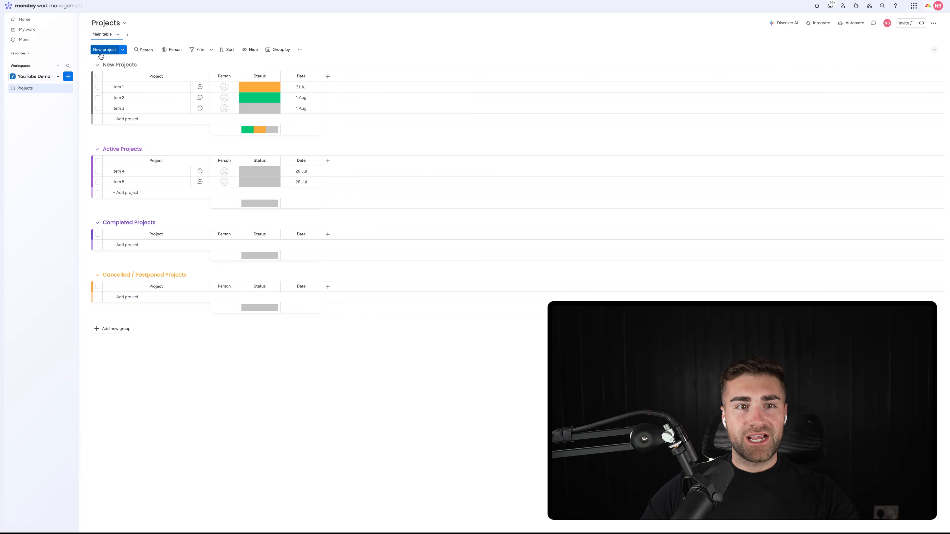
Step: Name the default grey status label New and place it first in the label list
{"action": "left_click", "coordinate": [247, 111]}
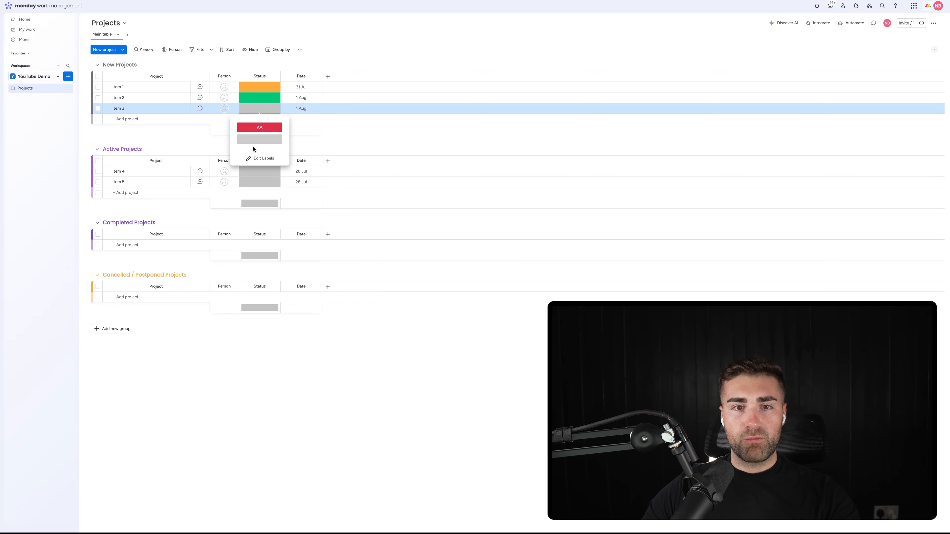
{"action": "left_click", "coordinate": [259, 160]}
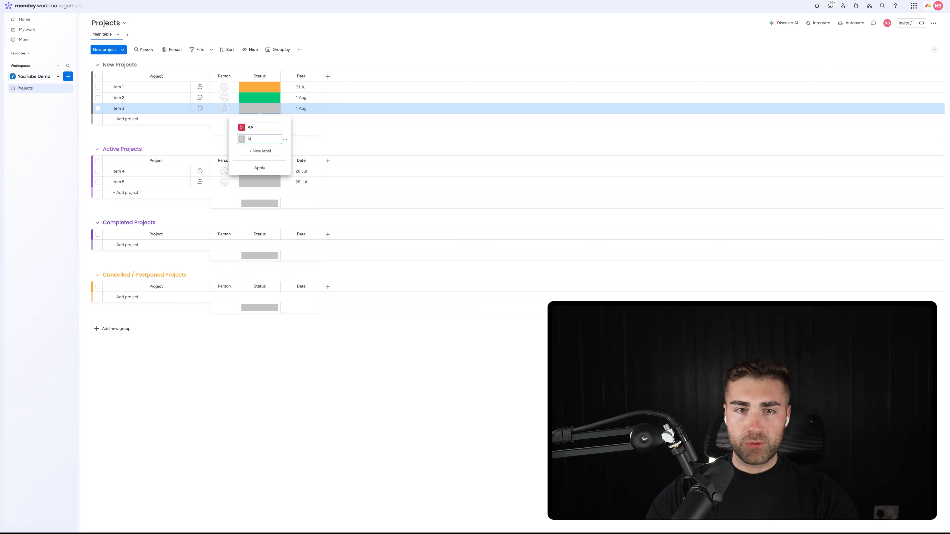
{"action": "type", "text": "New"}
{"action": "key", "text": "Return"}
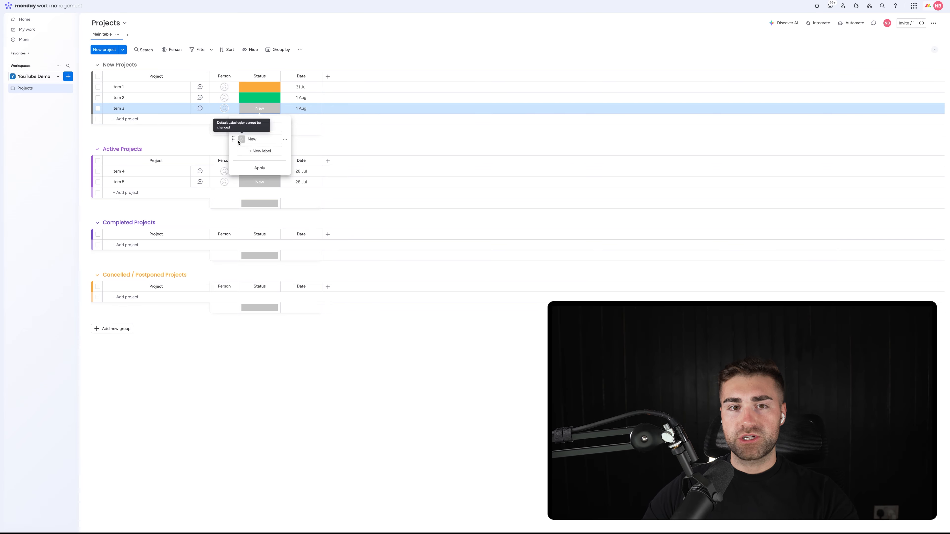
{"action": "left_click_drag", "start_coordinate": [234, 139], "coordinate": [235, 128]}
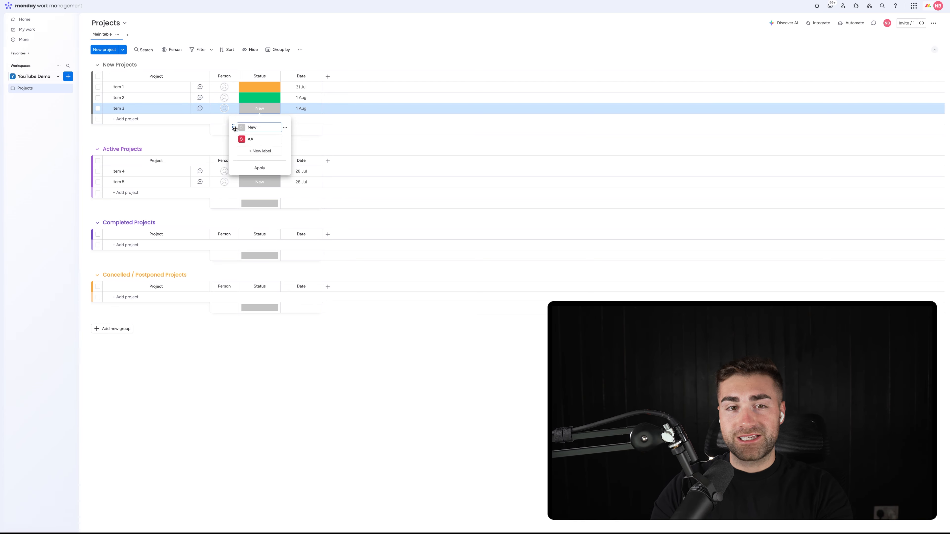
{"action": "left_click", "coordinate": [170, 135]}
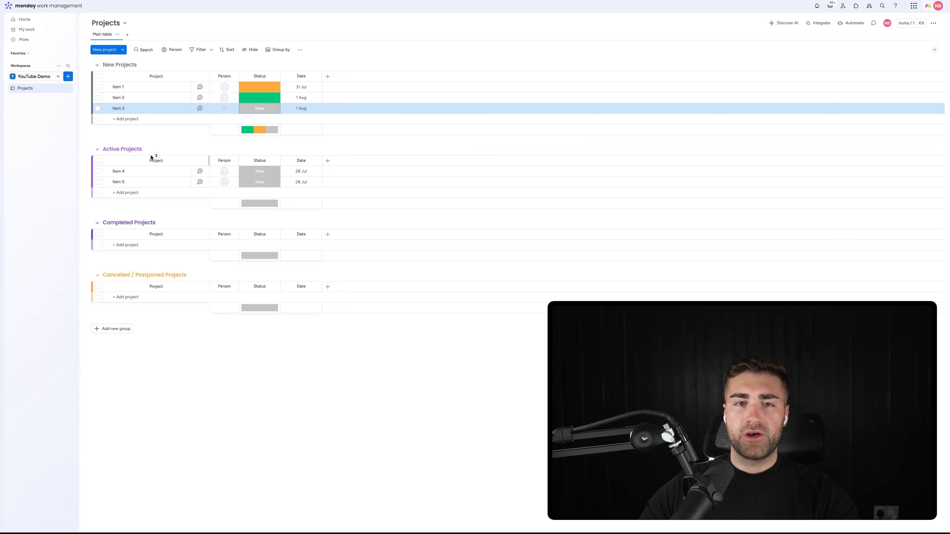
Step: Name the orange status label Active and the green status label Completed
{"action": "left_click", "coordinate": [259, 98]}
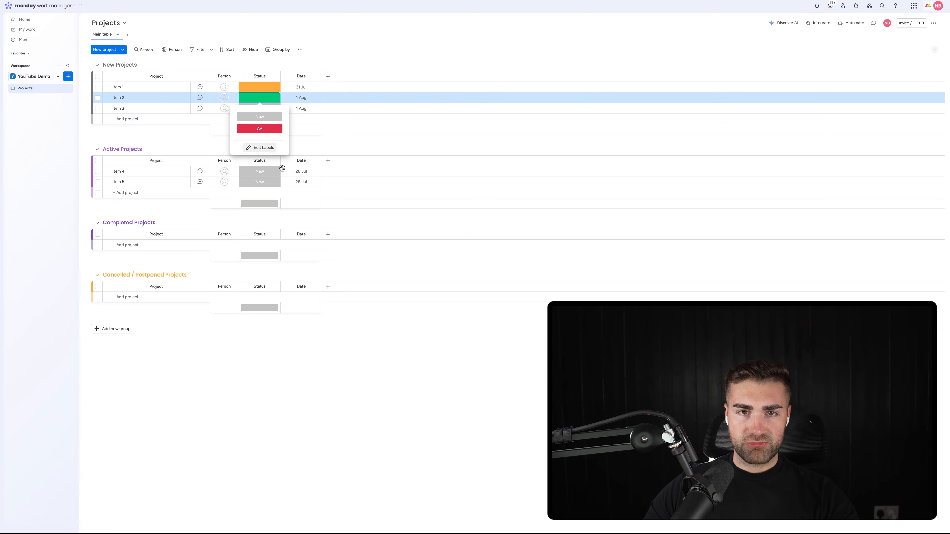
{"action": "left_click", "coordinate": [259, 147]}
{"action": "left_click", "coordinate": [250, 140]}
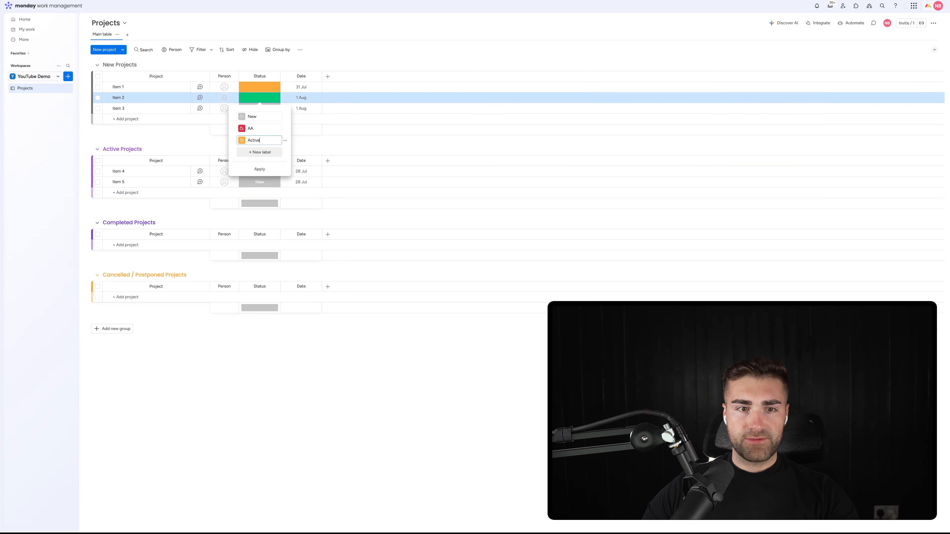
{"action": "left_click", "coordinate": [261, 155]}
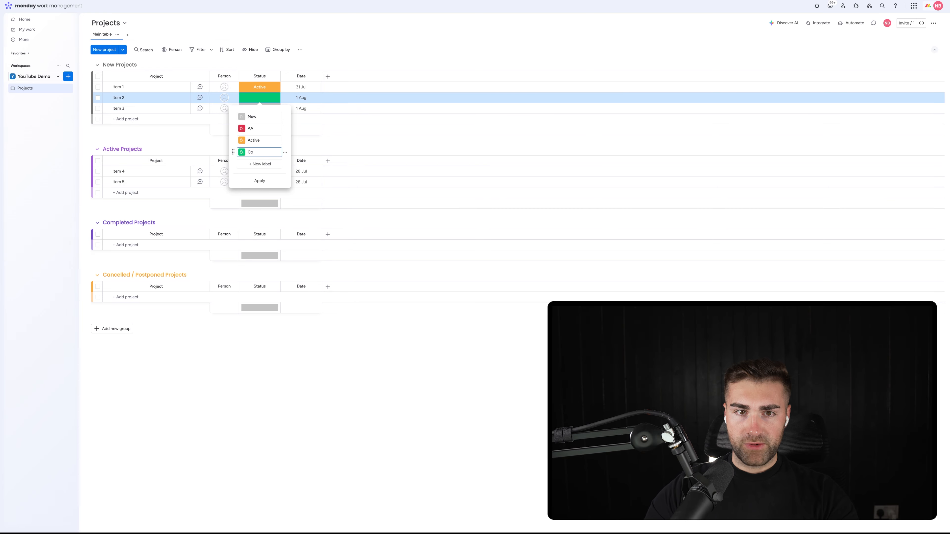
{"action": "type", "text": "Completed"}
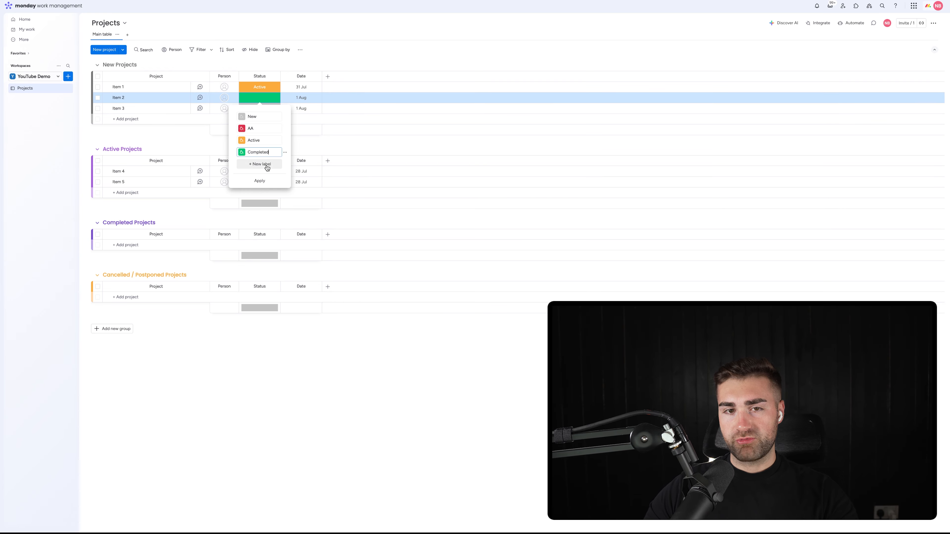
Step: Rename the red AA status label Cancelled / Postponed
{"action": "left_click", "coordinate": [265, 164]}
{"action": "left_click", "coordinate": [261, 139]}
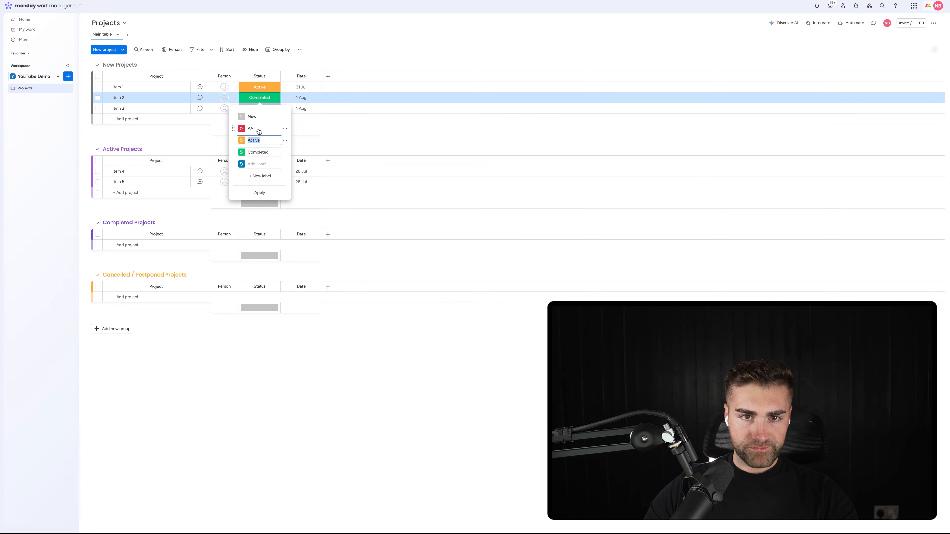
{"action": "left_click", "coordinate": [259, 130]}
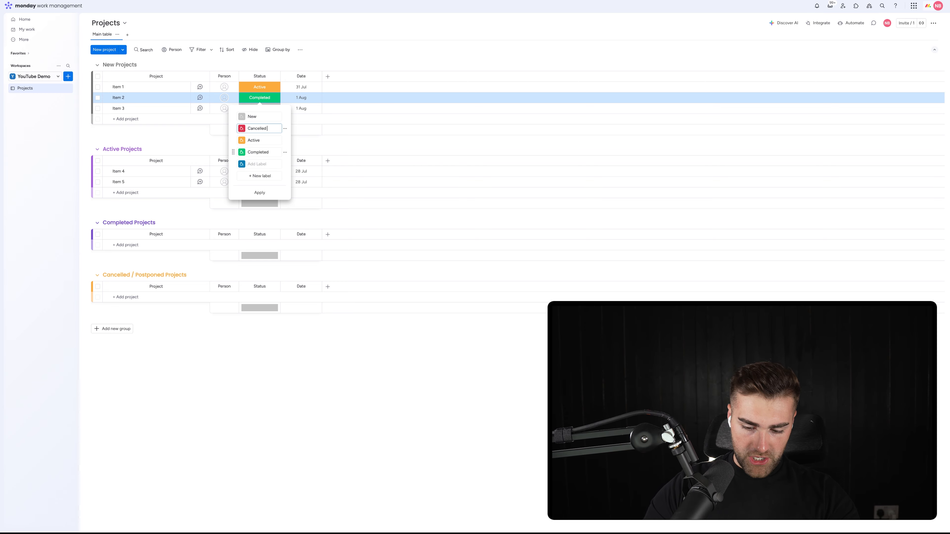
{"action": "type", "text": "Cancelled / Post"}
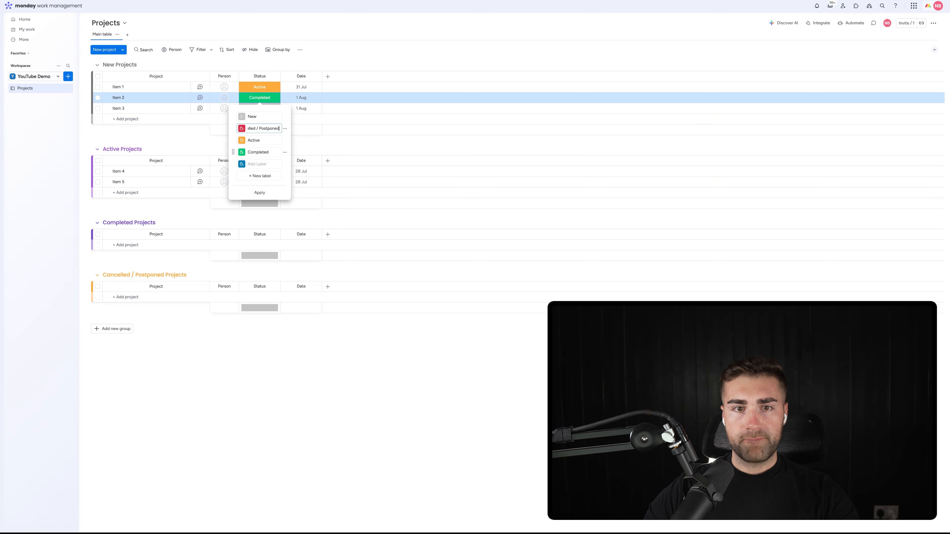
Step: Place the Active status label directly below New and change its colour to purple
{"action": "left_click_drag", "start_coordinate": [233, 141], "coordinate": [233, 129]}
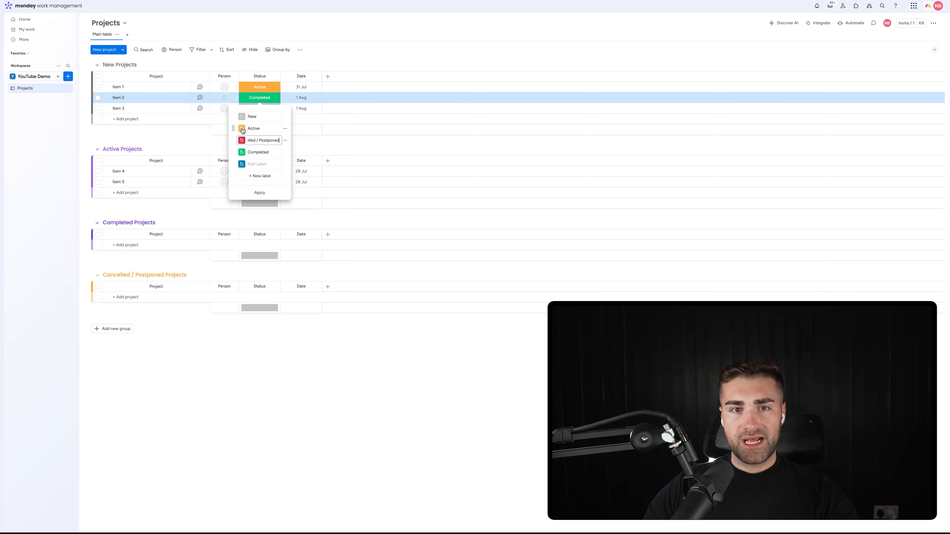
{"action": "left_click", "coordinate": [242, 129]}
{"action": "left_click", "coordinate": [243, 169]}
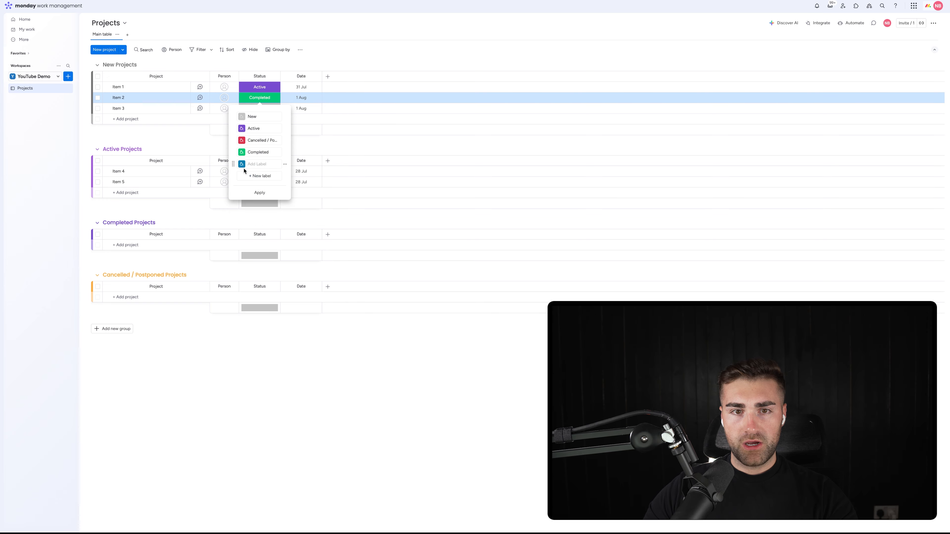
Step: Delete the blank status label, move Completed above Cancelled / Postponed, and apply the label changes
{"action": "left_click", "coordinate": [286, 165]}
{"action": "left_click", "coordinate": [298, 187]}
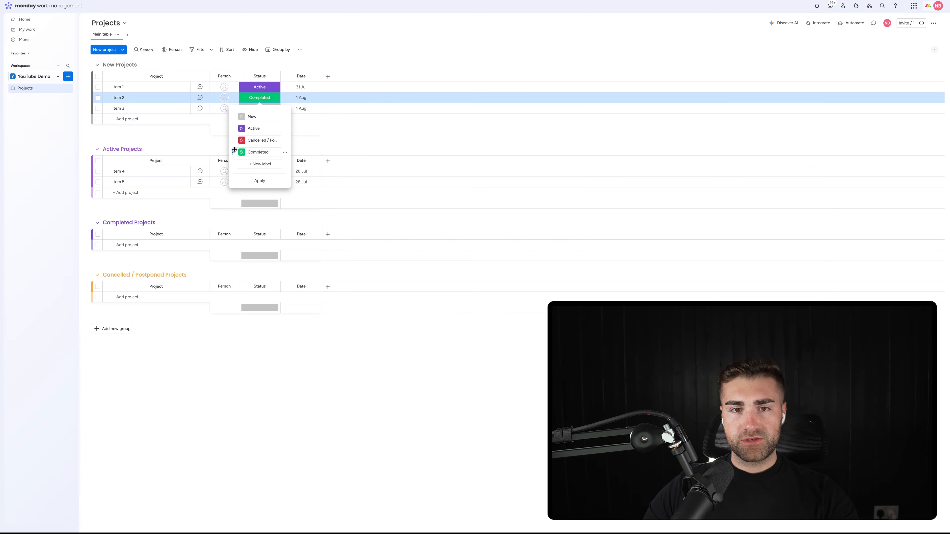
{"action": "left_click_drag", "start_coordinate": [234, 149], "coordinate": [235, 139]}
{"action": "left_click", "coordinate": [260, 180]}
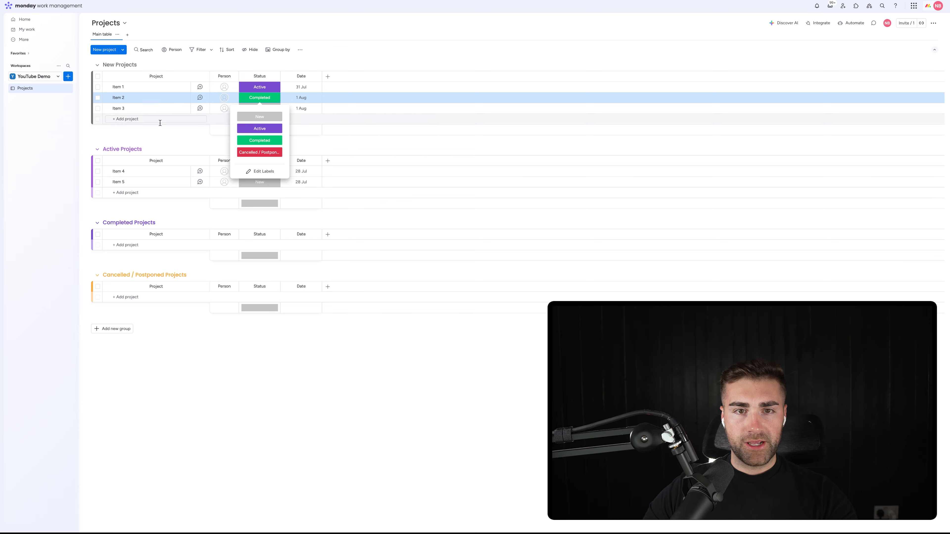
Step: Recolour the Completed Projects group green and the Cancelled / Postponed Projects group red
{"action": "left_click", "coordinate": [118, 225]}
{"action": "left_click", "coordinate": [106, 224]}
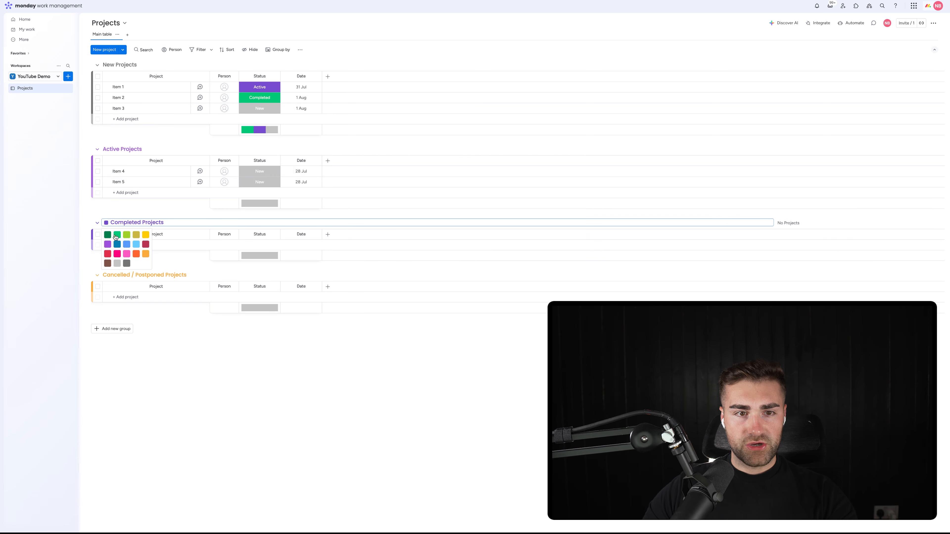
{"action": "left_click", "coordinate": [117, 239]}
{"action": "left_click", "coordinate": [116, 276]}
{"action": "left_click", "coordinate": [106, 275]}
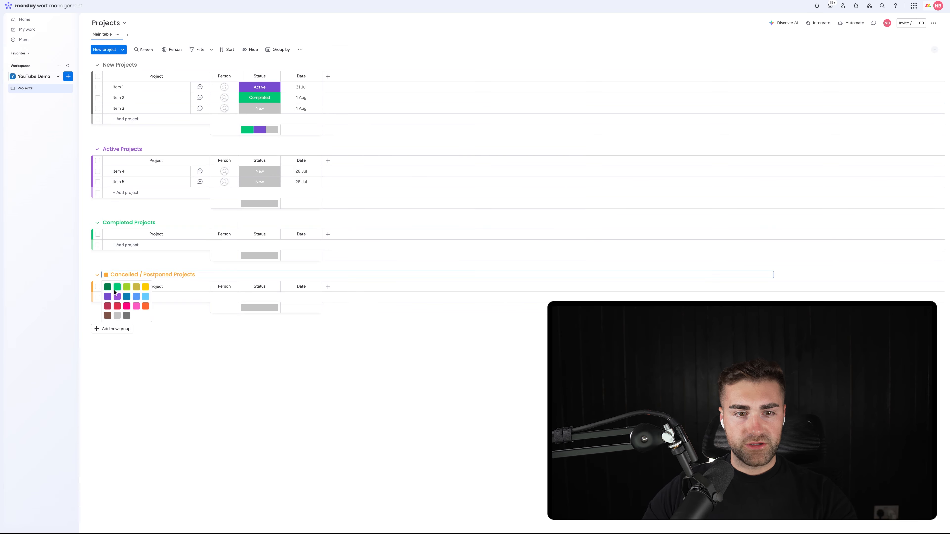
{"action": "left_click", "coordinate": [117, 306]}
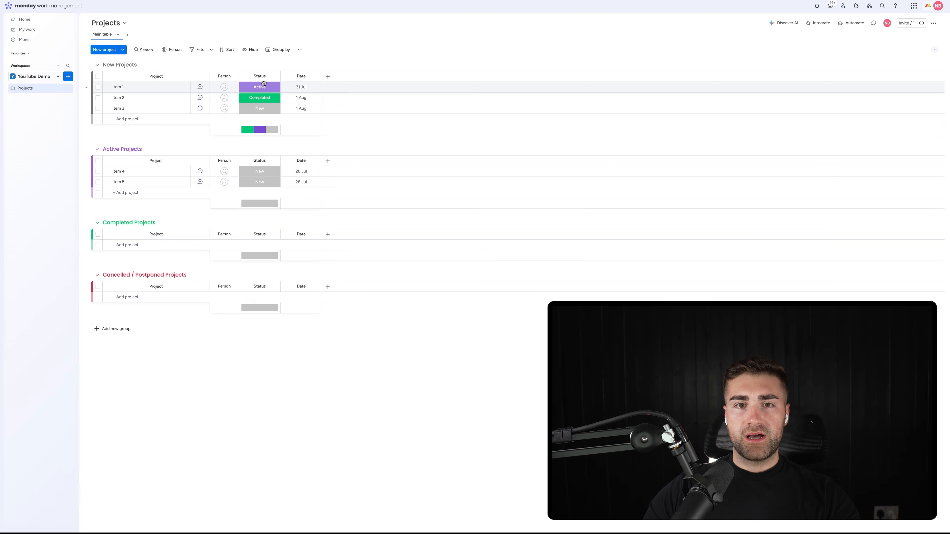
Step: Hide the Status column's summary below the board's groups
{"action": "left_click", "coordinate": [274, 75]}
{"action": "mouse_move", "coordinate": [336, 80]}
{"action": "left_click", "coordinate": [387, 130]}
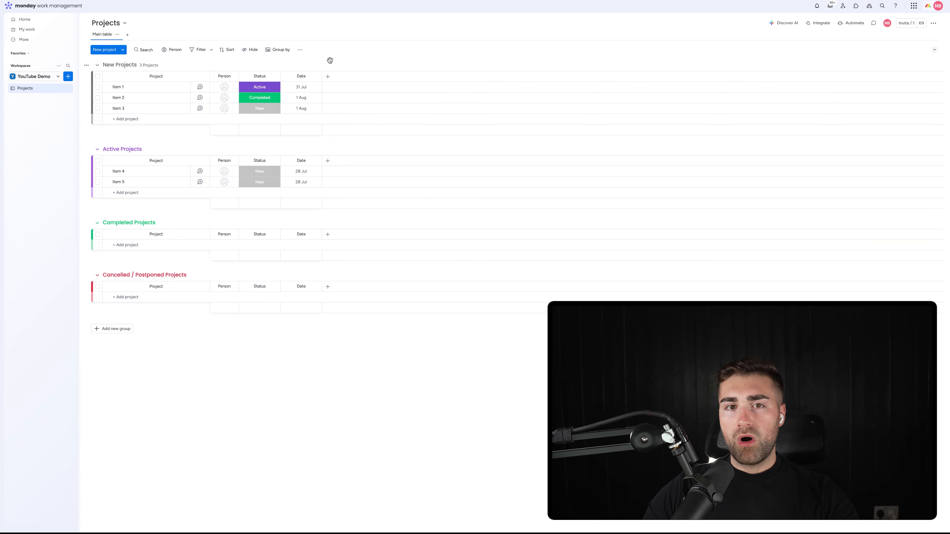
{"action": "left_click", "coordinate": [252, 92]}
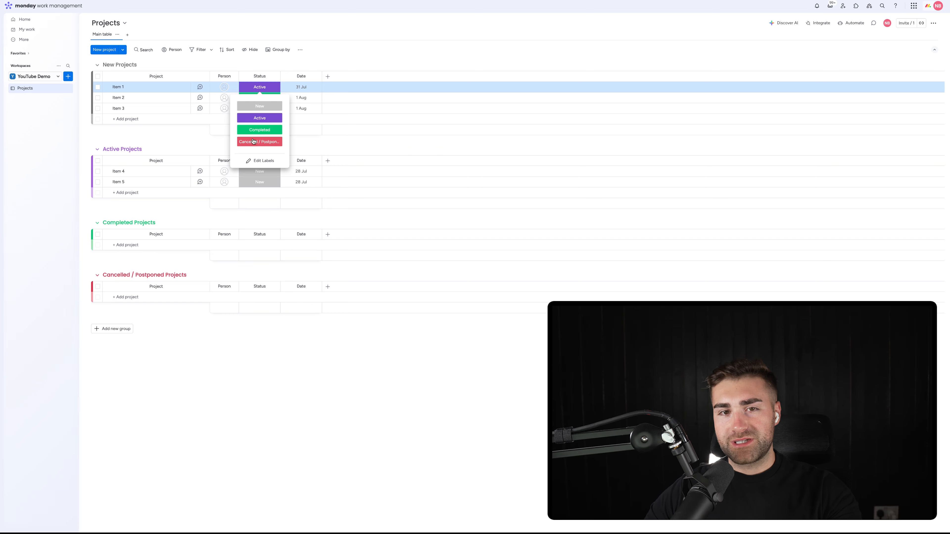
{"action": "left_click", "coordinate": [377, 59]}
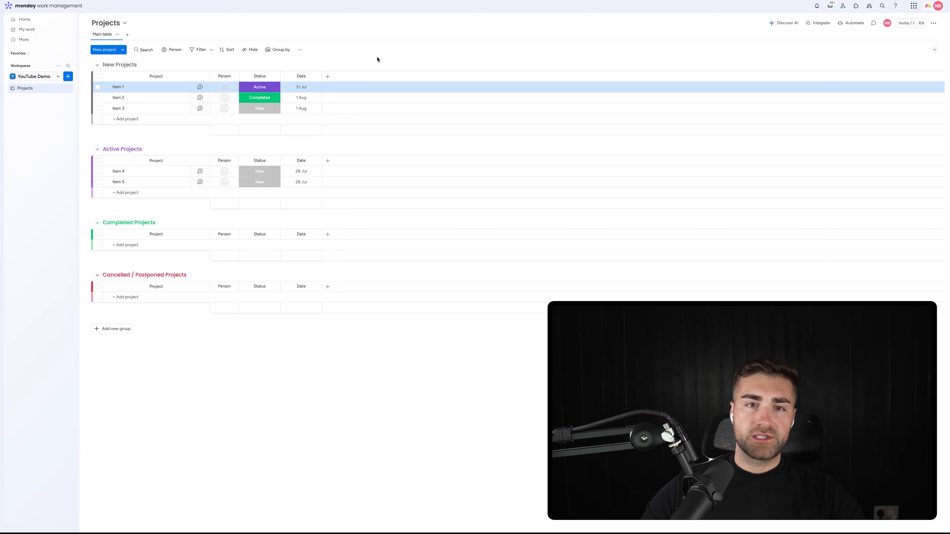
Step: Set Item 1's status in the New Projects group to Completed
{"action": "left_click", "coordinate": [262, 89]}
{"action": "left_click", "coordinate": [260, 127]}
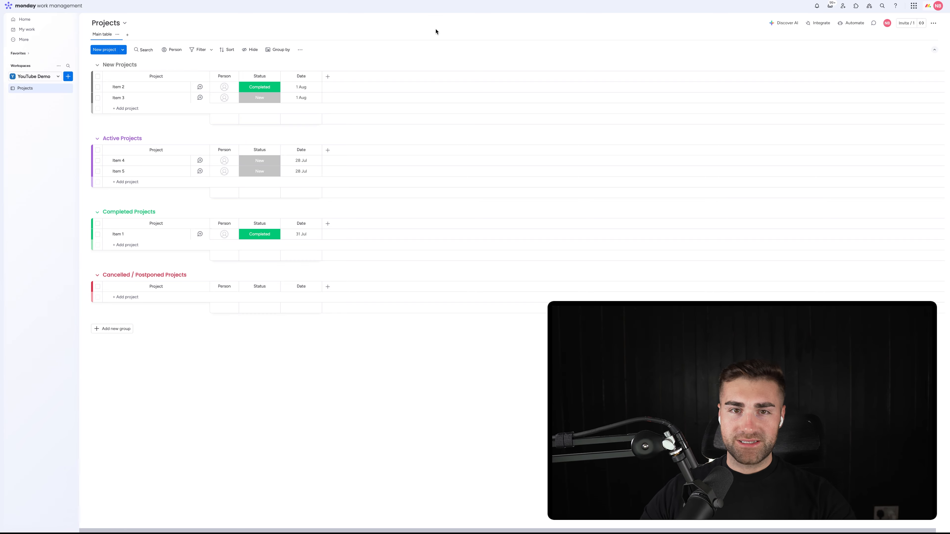
Step: Rename the Date column to Date Created and restrict editing of that column
{"action": "left_click", "coordinate": [305, 77]}
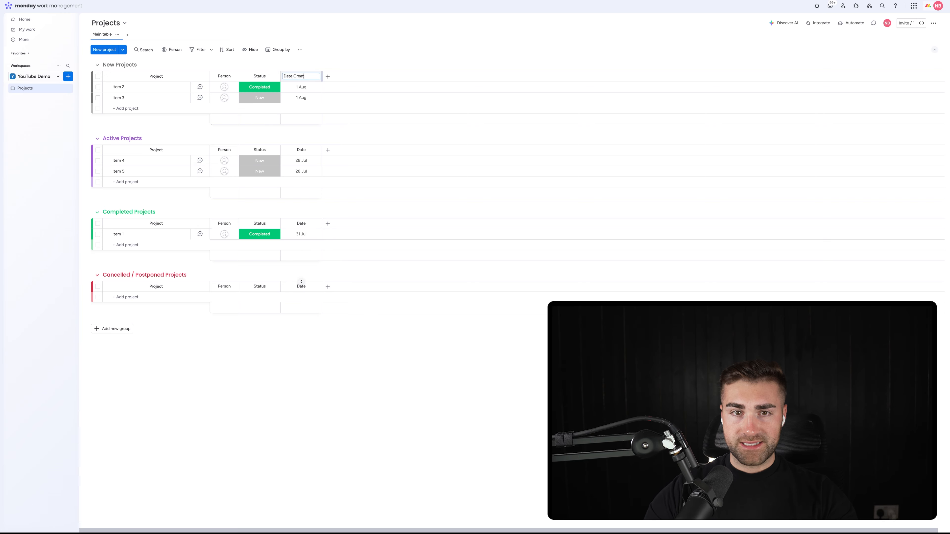
{"action": "key", "text": "Return"}
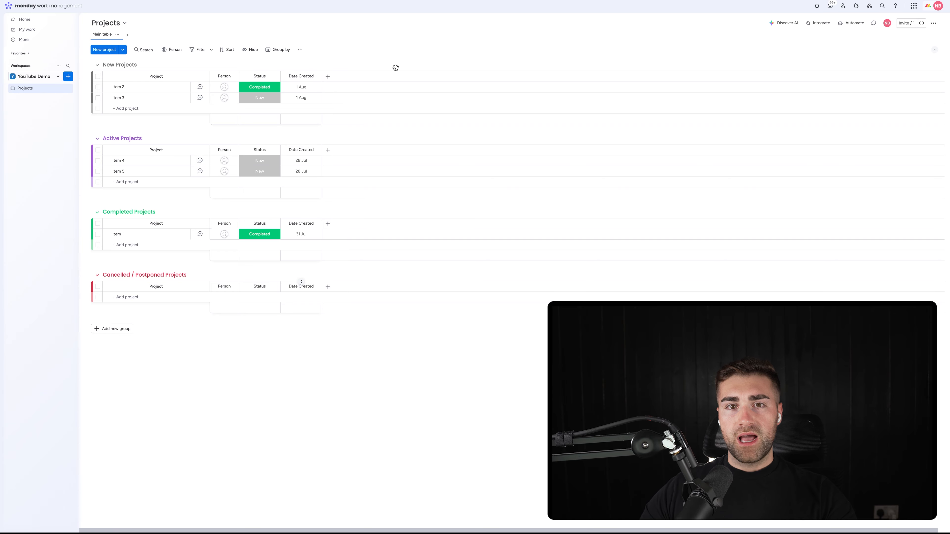
{"action": "left_click", "coordinate": [316, 76]}
{"action": "mouse_move", "coordinate": [389, 81]}
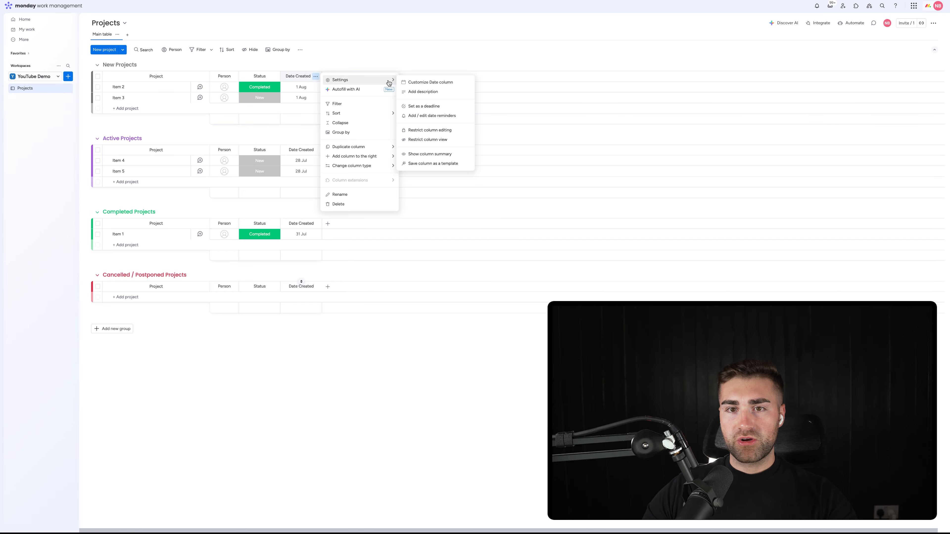
{"action": "left_click", "coordinate": [439, 132]}
{"action": "left_click", "coordinate": [386, 62]}
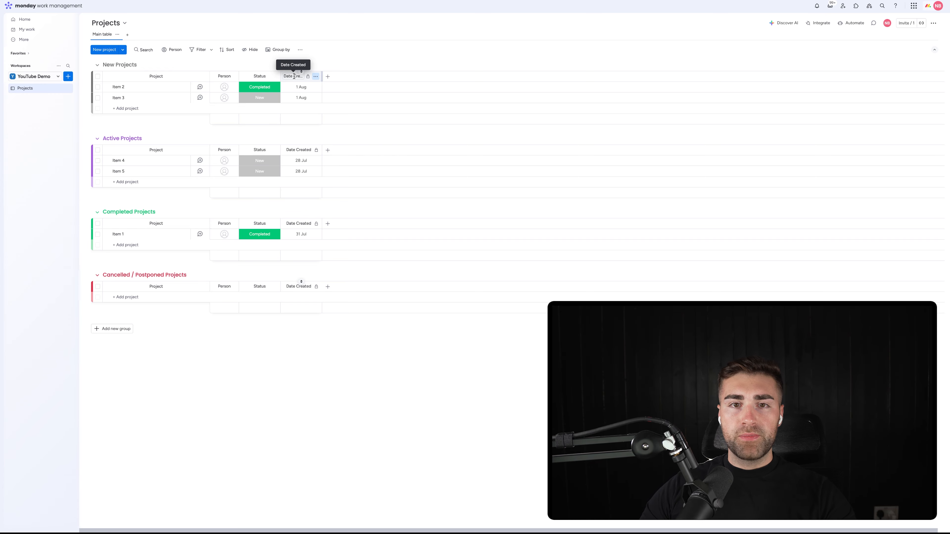
Step: Add a second Date column after Date Created and name it Date Completed
{"action": "left_click", "coordinate": [327, 76]}
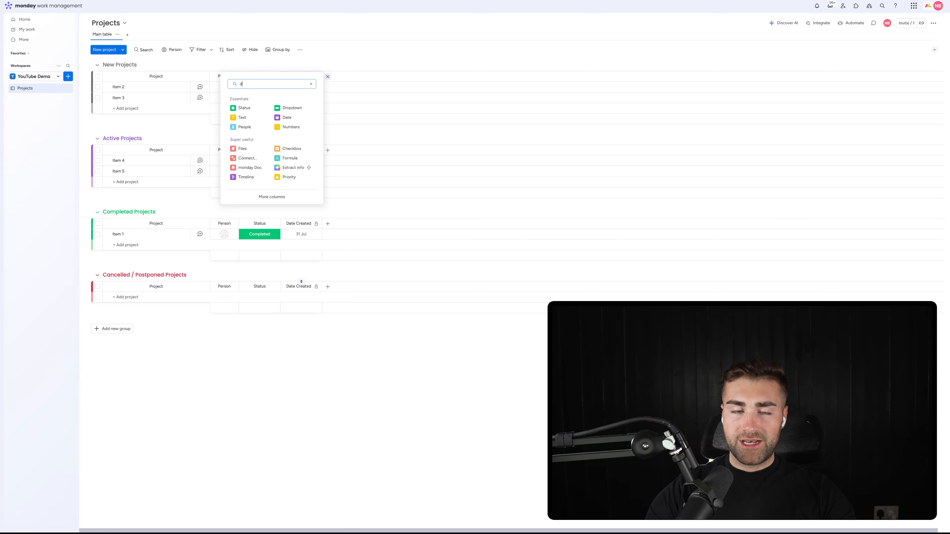
{"action": "type", "text": "date"}
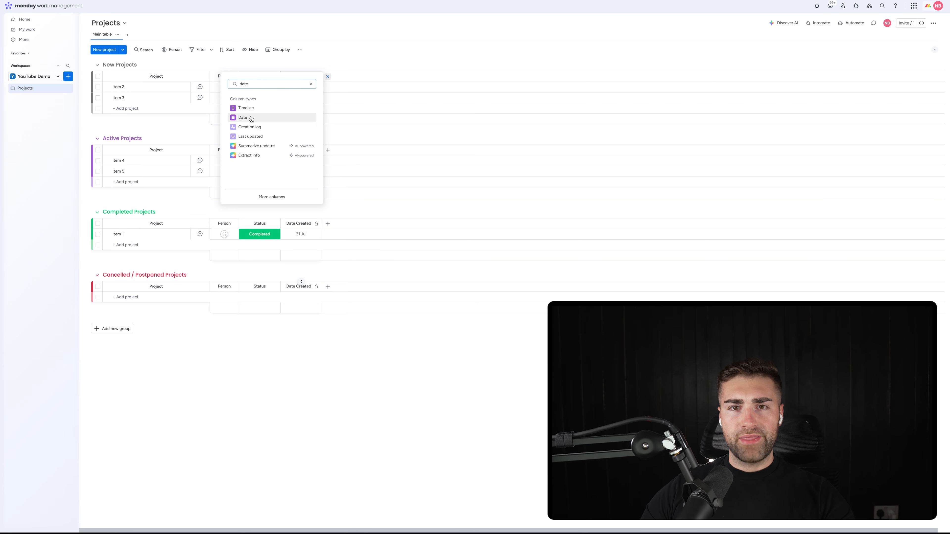
{"action": "left_click", "coordinate": [244, 108]}
{"action": "left_click", "coordinate": [342, 77]}
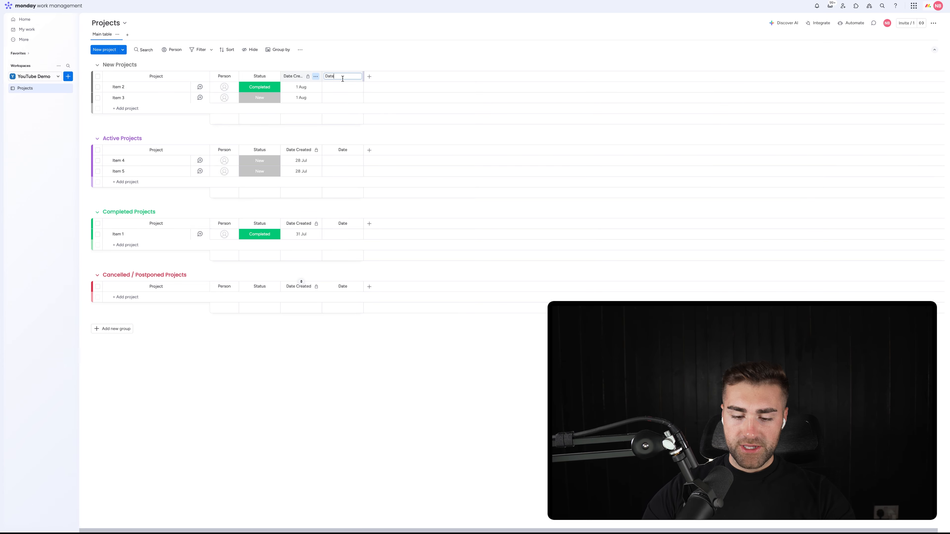
{"action": "key", "text": "Return"}
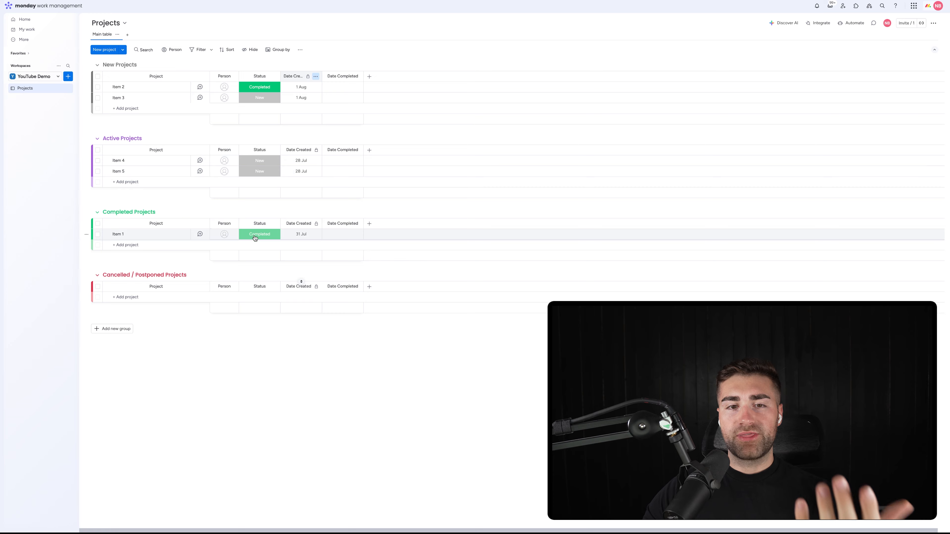
Step: Restrict editing of the Date Completed column
{"action": "left_click", "coordinate": [356, 224]}
{"action": "mouse_move", "coordinate": [430, 227]}
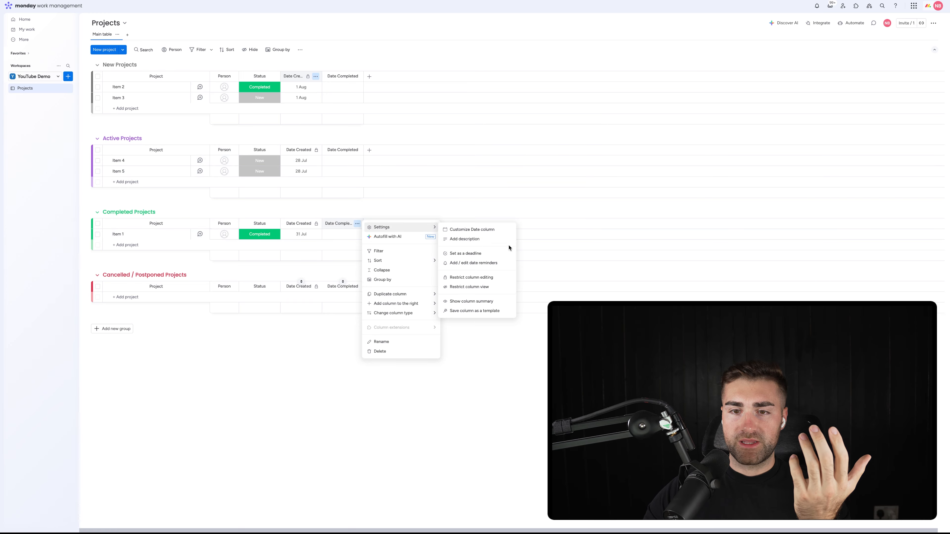
{"action": "left_click", "coordinate": [487, 276]}
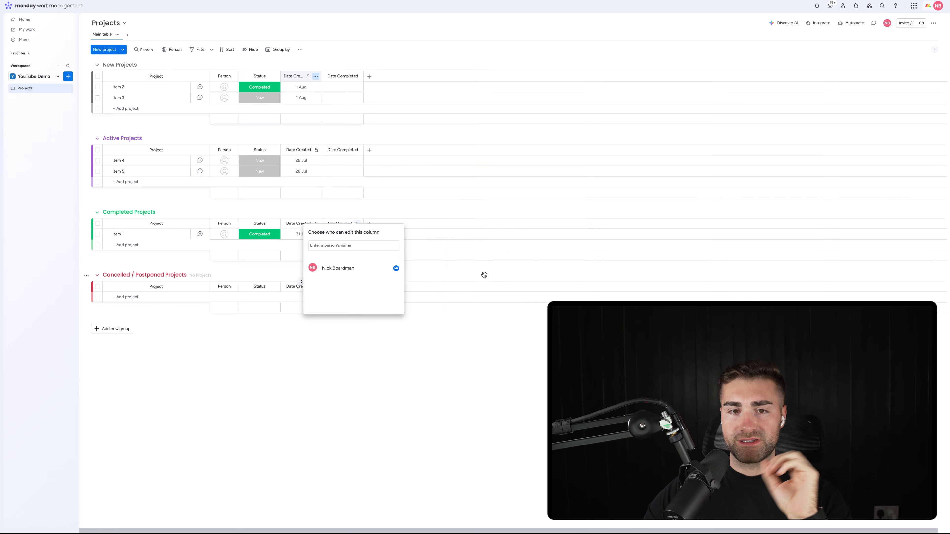
{"action": "left_click", "coordinate": [304, 211]}
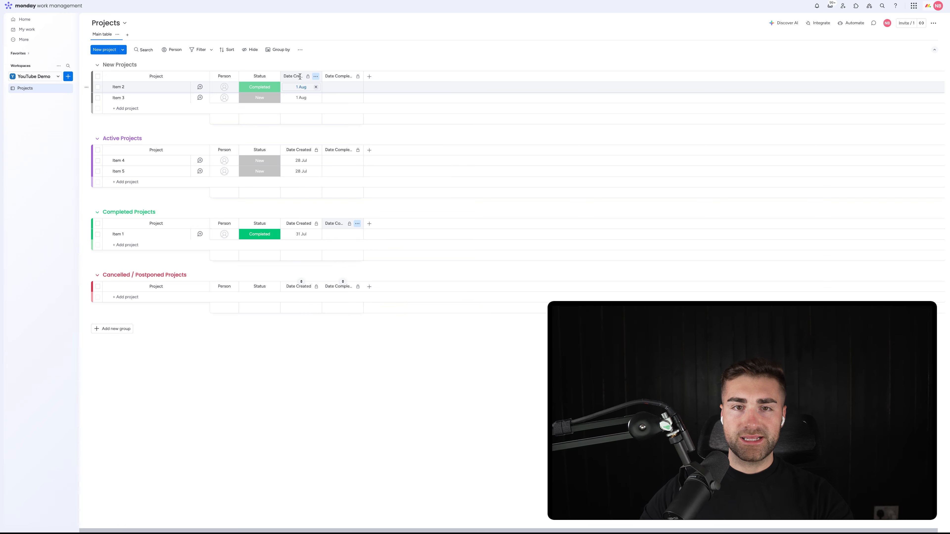
Step: Add a Formula column after Date Completed and open its formula builder from Item 2
{"action": "left_click", "coordinate": [368, 77]}
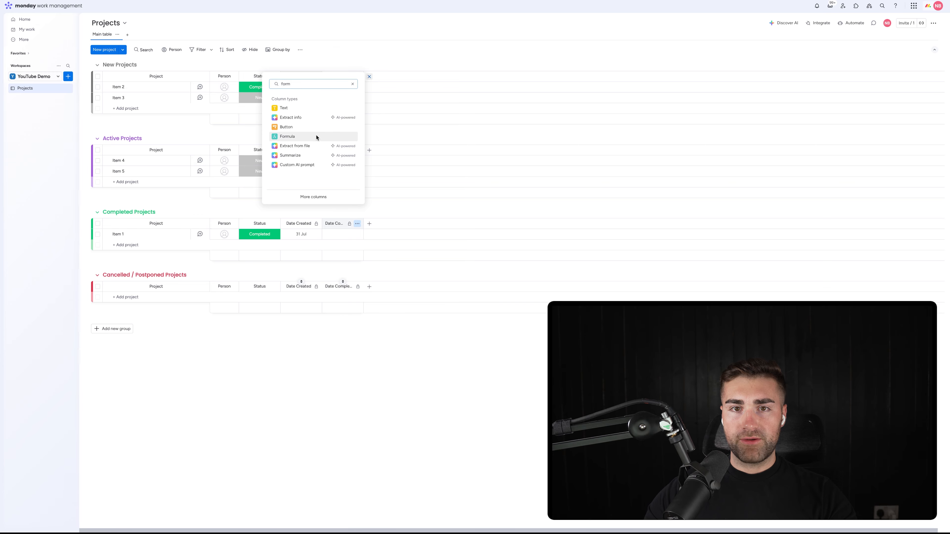
{"action": "left_click", "coordinate": [317, 137]}
{"action": "left_click", "coordinate": [387, 94]}
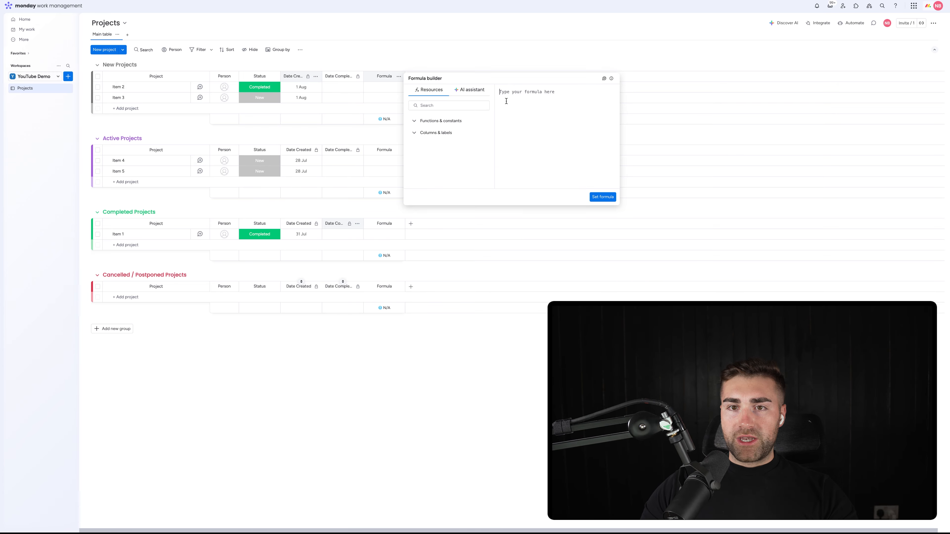
Step: Ask the AI assistant for the difference between date created and date completed, then insert and set DAYS({Date Completed}, {Date Created})
{"action": "left_click", "coordinate": [472, 90]}
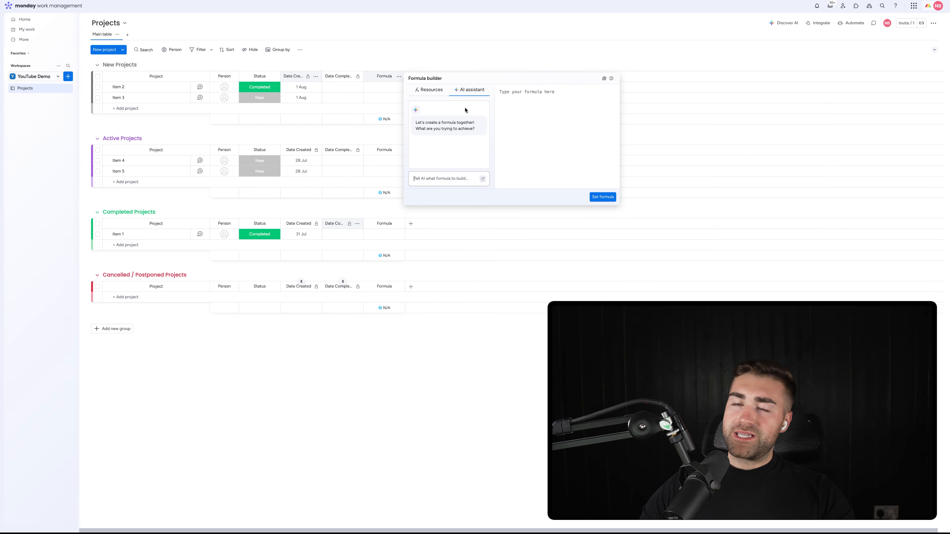
{"action": "left_click", "coordinate": [431, 177]}
{"action": "type", "text": "giv"}
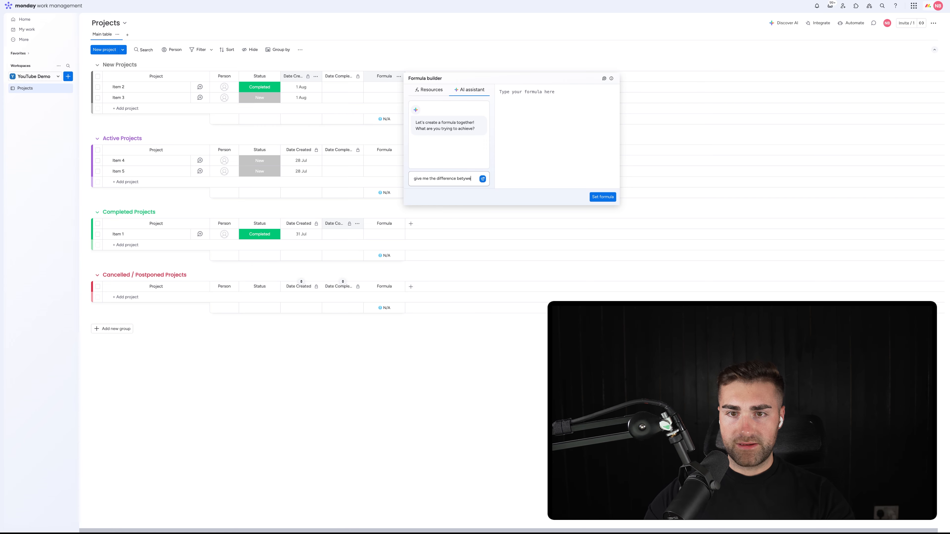
{"action": "type", "text": "e me the difference between da"}
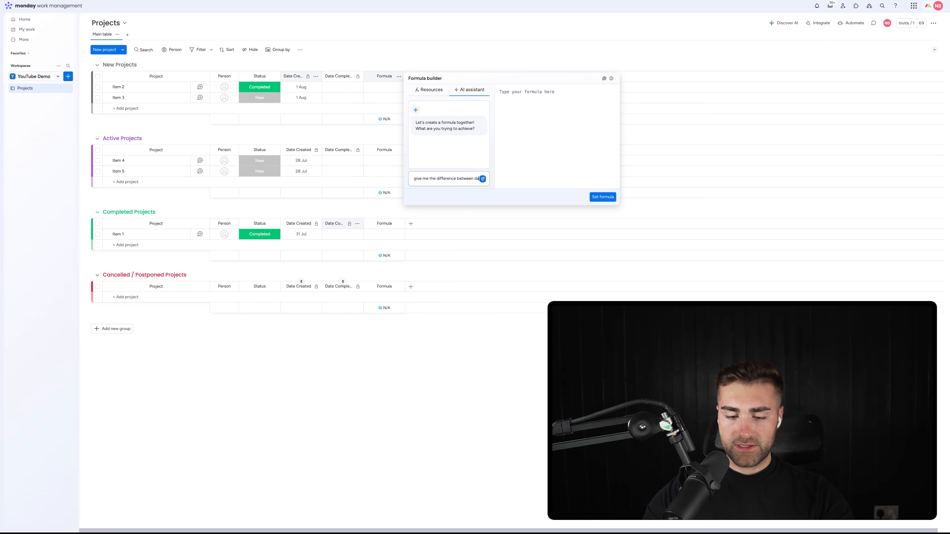
{"action": "type", "text": "te created and date completed"}
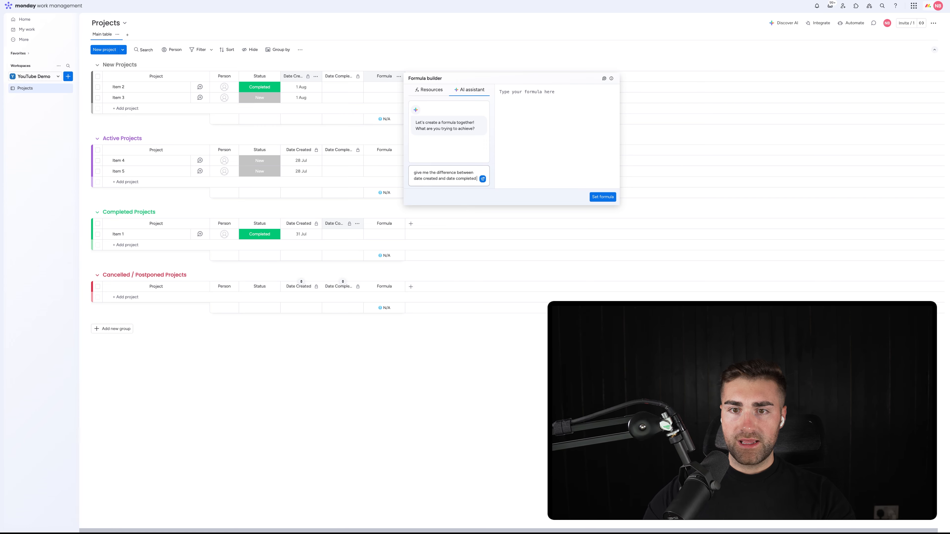
{"action": "key", "text": "Return"}
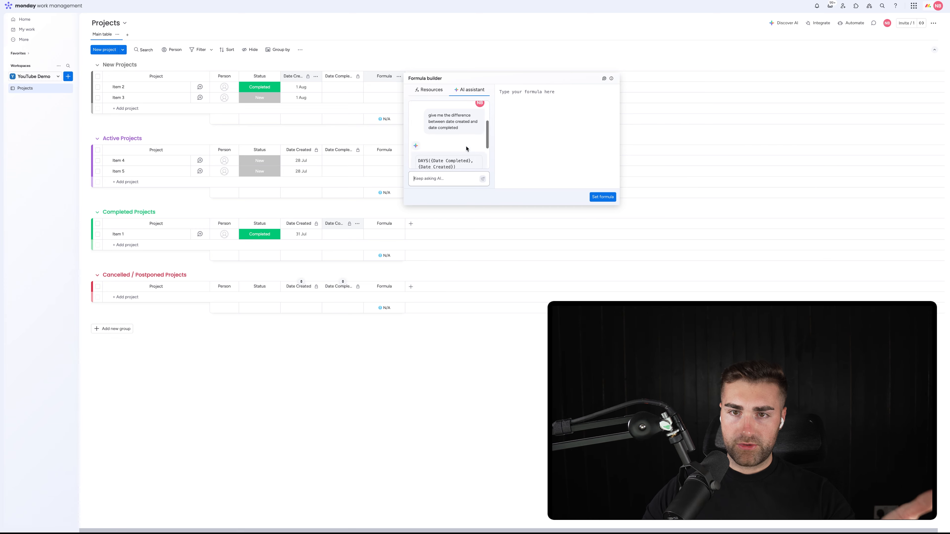
{"action": "left_click", "coordinate": [471, 133]}
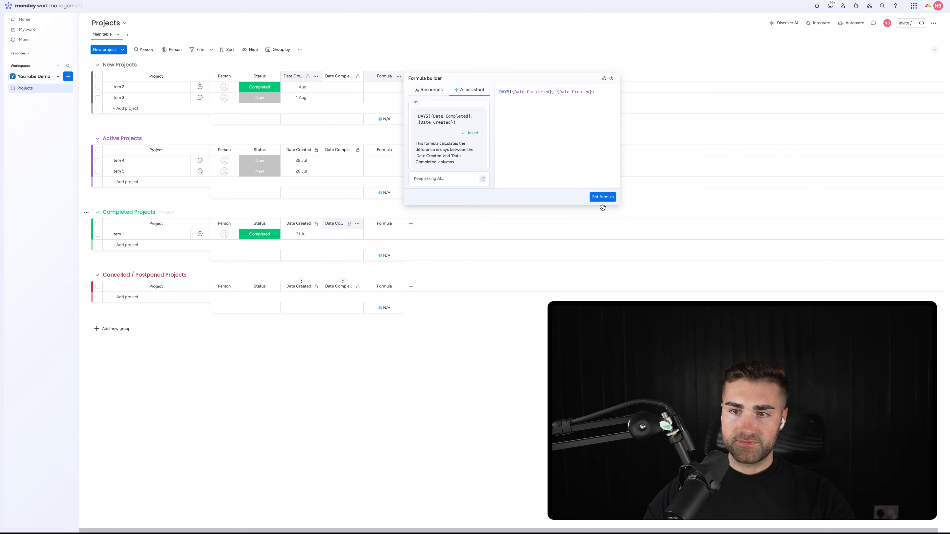
{"action": "left_click", "coordinate": [602, 197]}
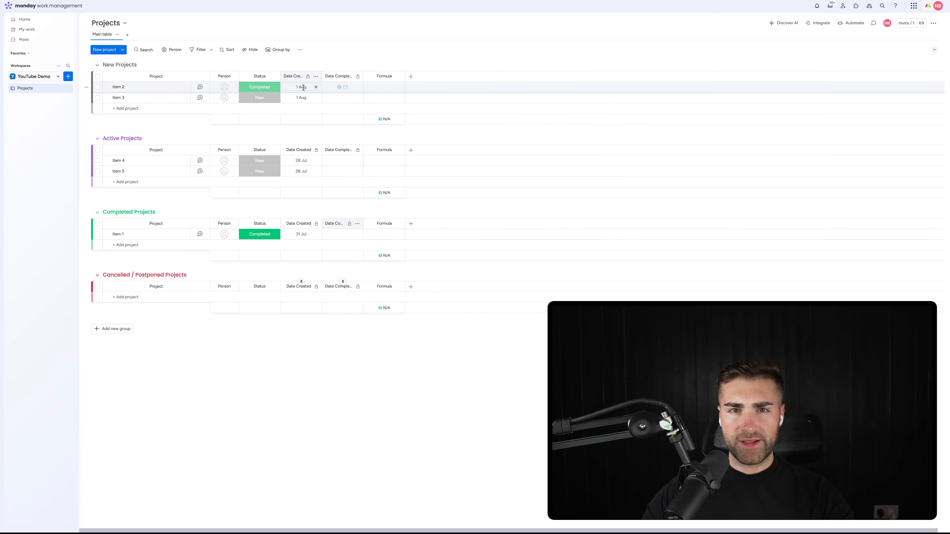
Step: Set Item 2's Date Completed to 7 August 2025
{"action": "left_click", "coordinate": [342, 87]}
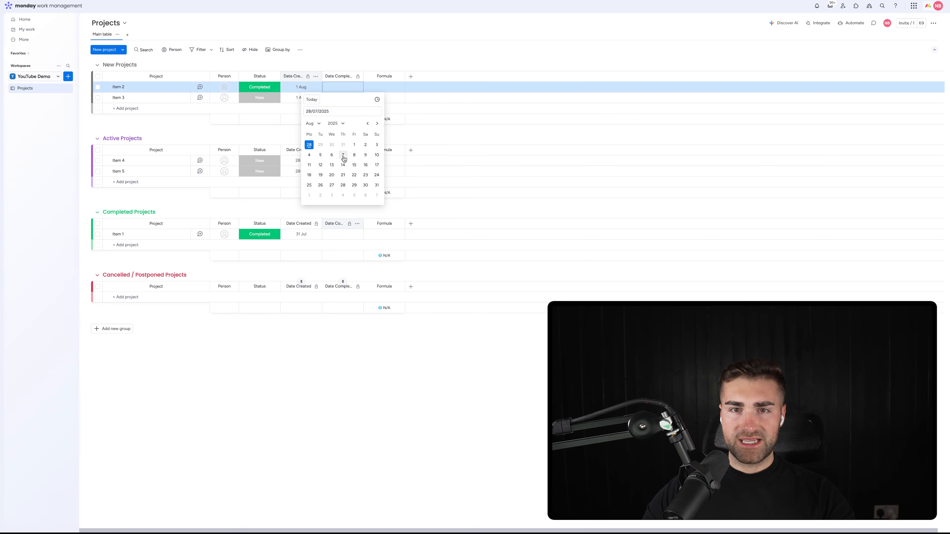
{"action": "left_click", "coordinate": [343, 154]}
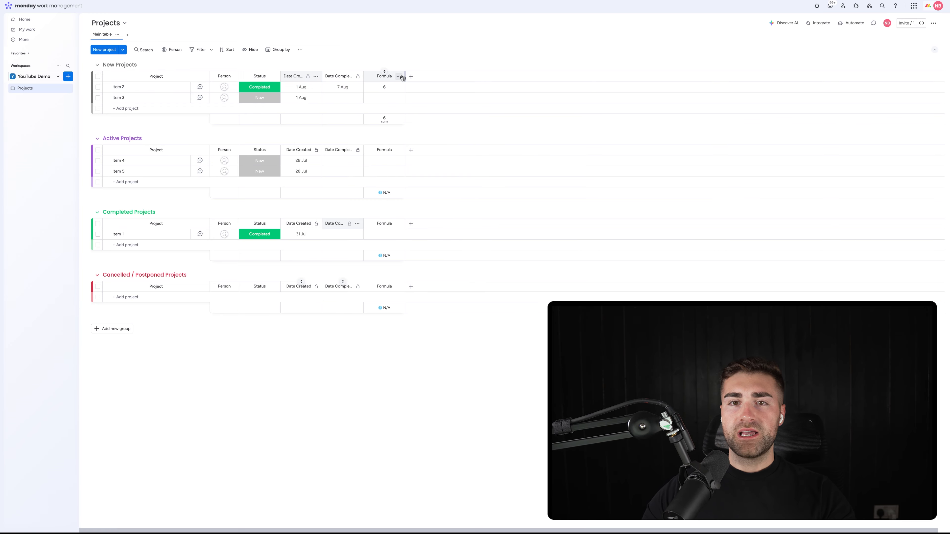
Step: Hide the Formula column's summary and restrict editing of the column
{"action": "left_click", "coordinate": [398, 76]}
{"action": "mouse_move", "coordinate": [426, 81]}
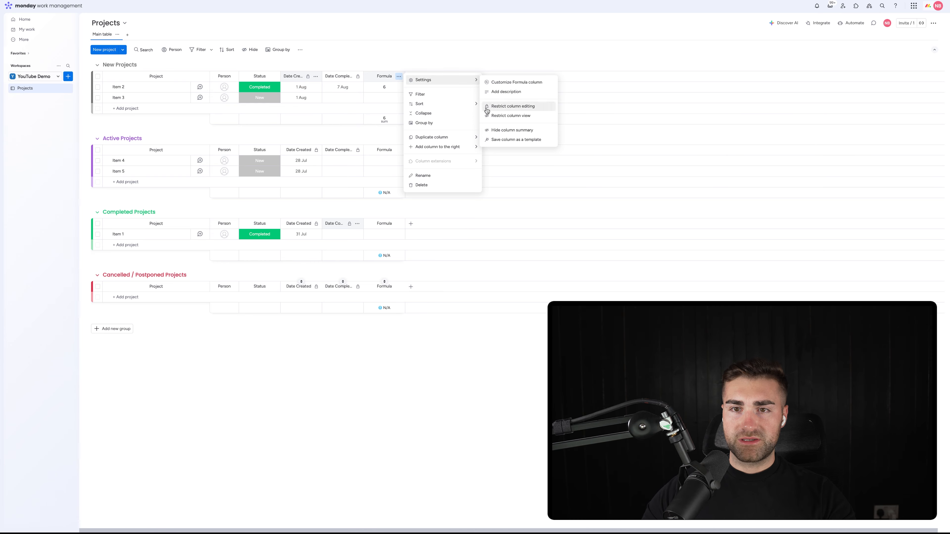
{"action": "left_click", "coordinate": [512, 129]}
{"action": "left_click", "coordinate": [399, 76]}
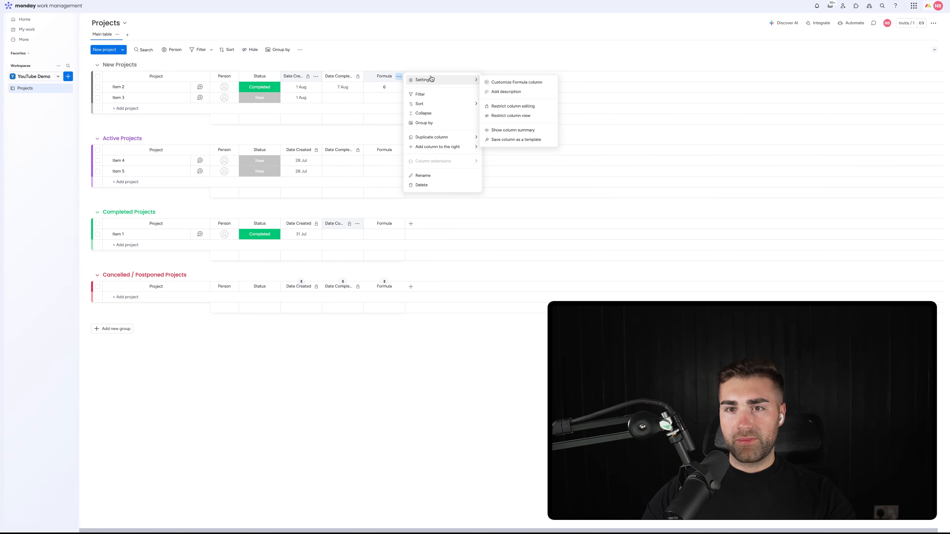
{"action": "left_click", "coordinate": [512, 106]}
{"action": "left_click", "coordinate": [383, 65]}
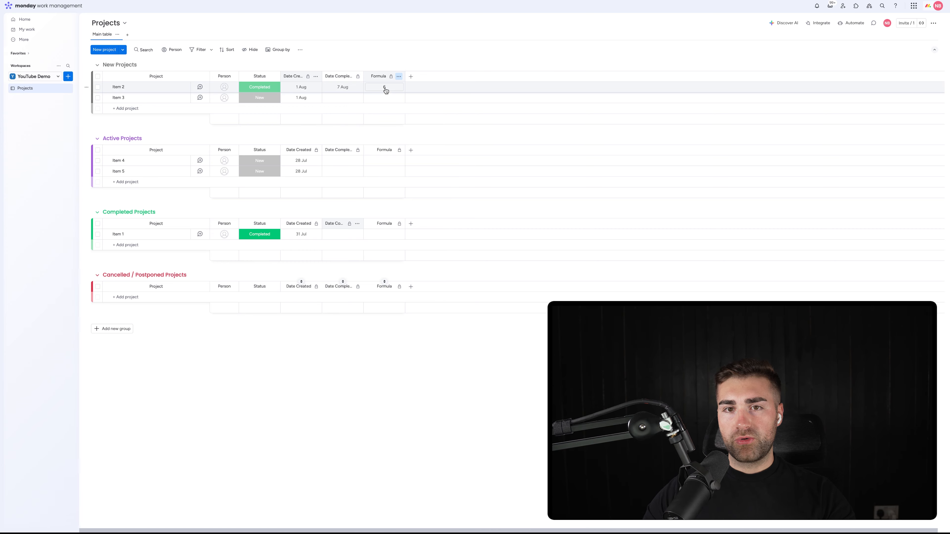
Step: Rename the Formula column to TTC
{"action": "left_click", "coordinate": [386, 91]}
{"action": "left_click", "coordinate": [378, 78]}
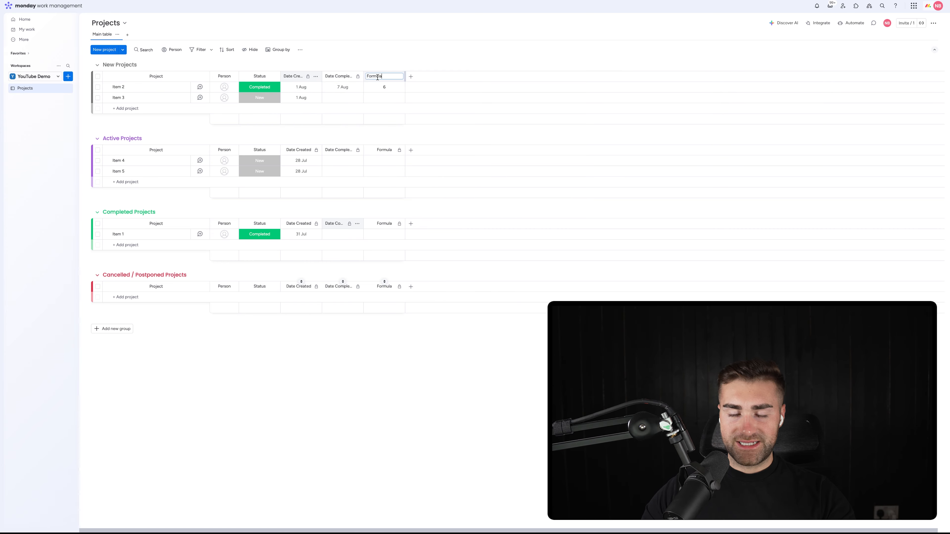
{"action": "type", "text": "TTC"}
{"action": "key", "text": "Return"}
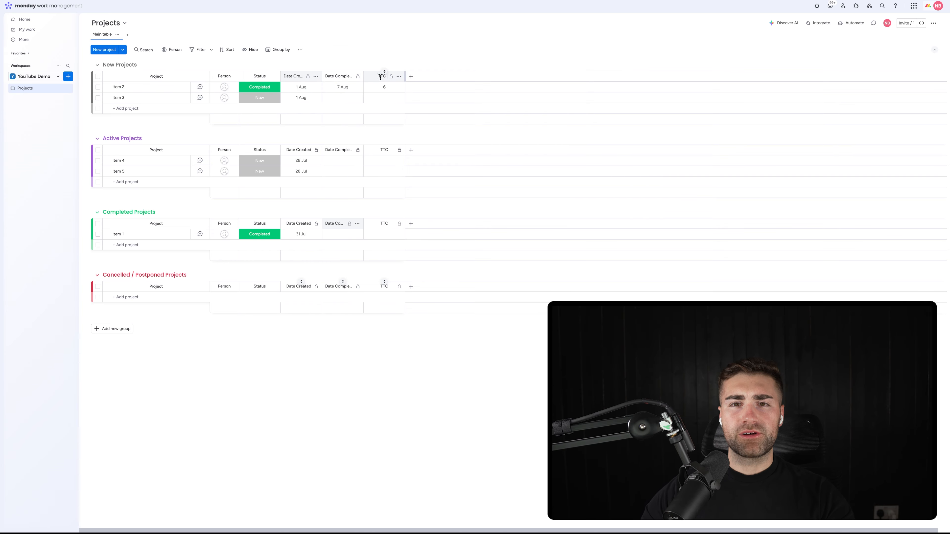
Step: Replace the DAYS function in the TTC formula with MONTHS and set the formula
{"action": "left_click", "coordinate": [384, 87]}
{"action": "left_click", "coordinate": [474, 91]}
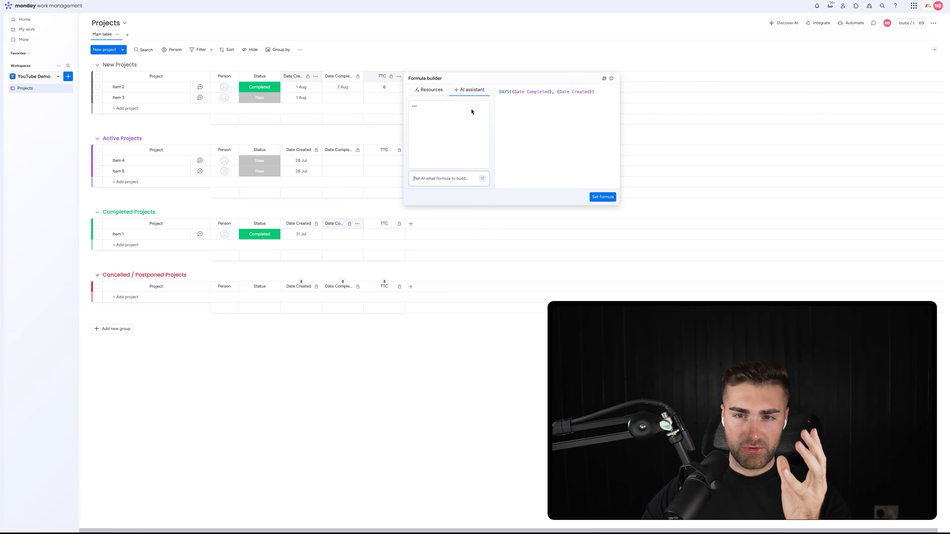
{"action": "double_click", "coordinate": [505, 92]}
{"action": "key", "text": "BackSpace"}
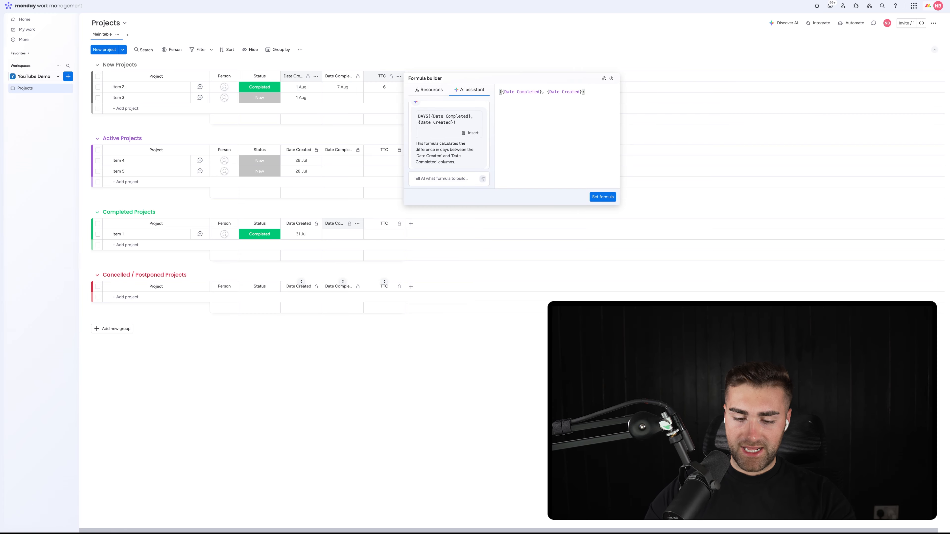
{"action": "type", "text": "MONTHS"}
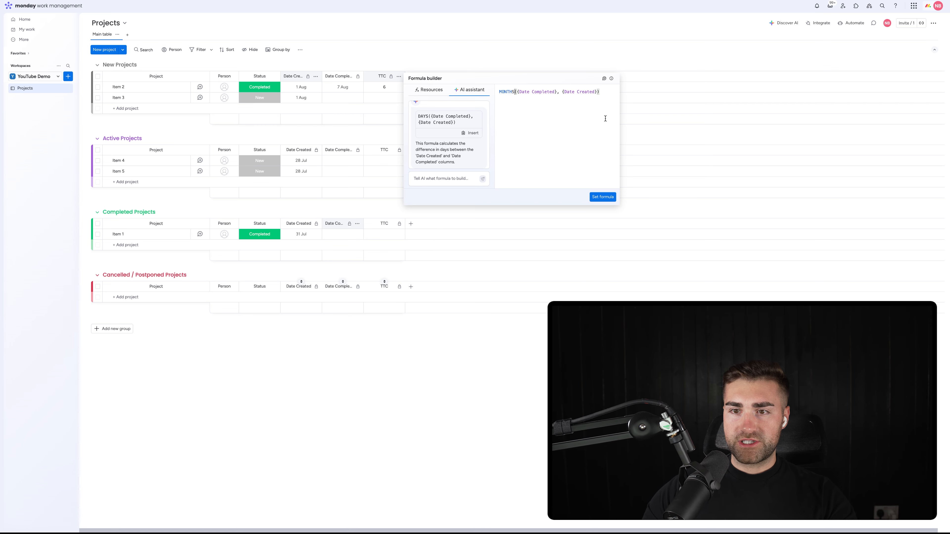
{"action": "left_click", "coordinate": [600, 197]}
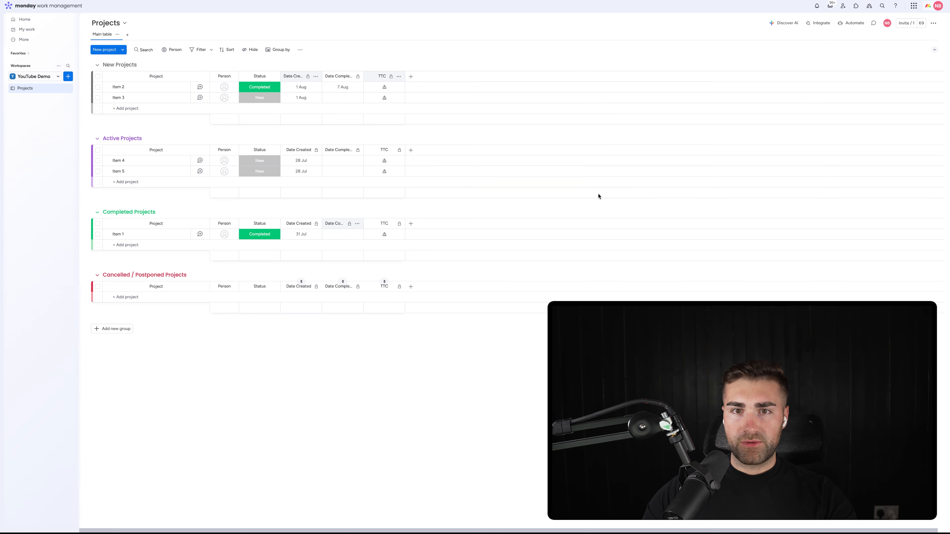
Step: Change the function name in the TTC formula from MONTHS to MONTH and set the formula
{"action": "left_click", "coordinate": [384, 91]}
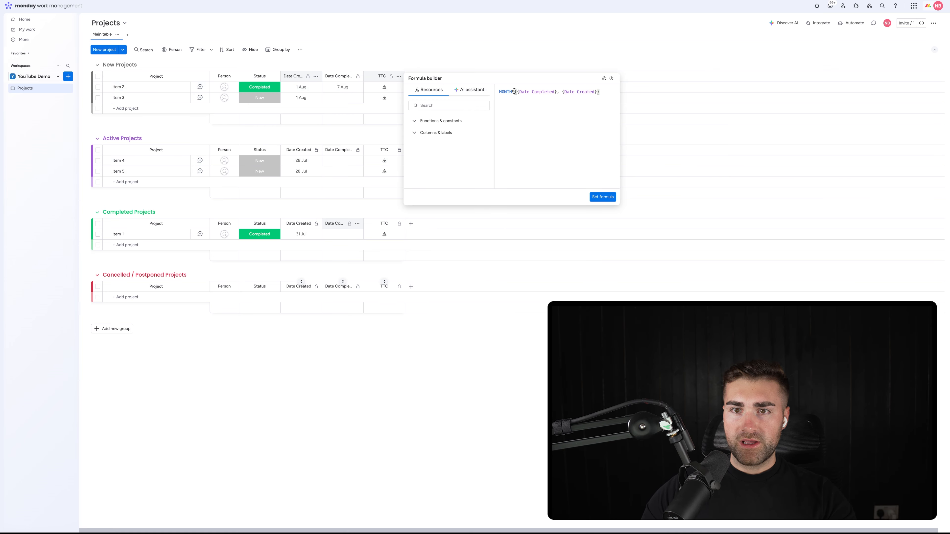
{"action": "double_click", "coordinate": [514, 92]}
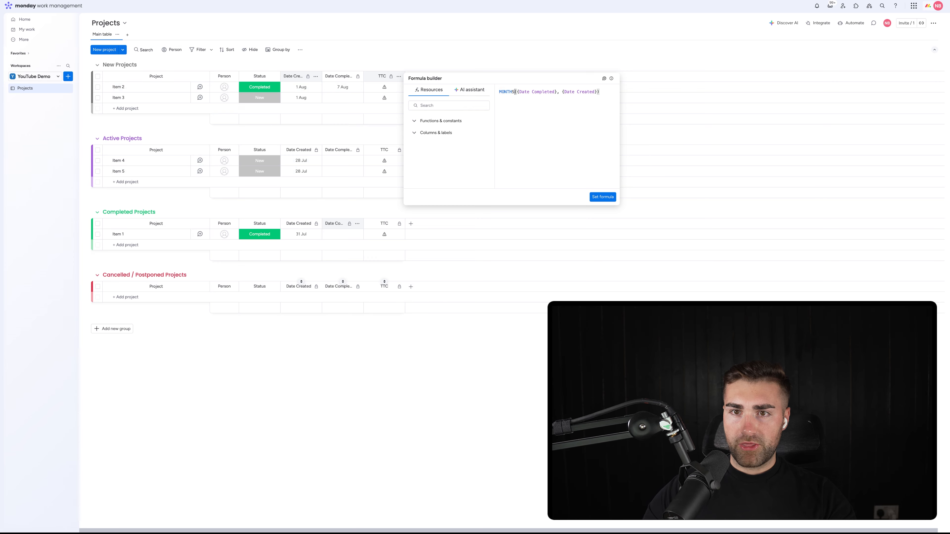
{"action": "key", "text": "BackSpace"}
{"action": "left_click", "coordinate": [602, 196]}
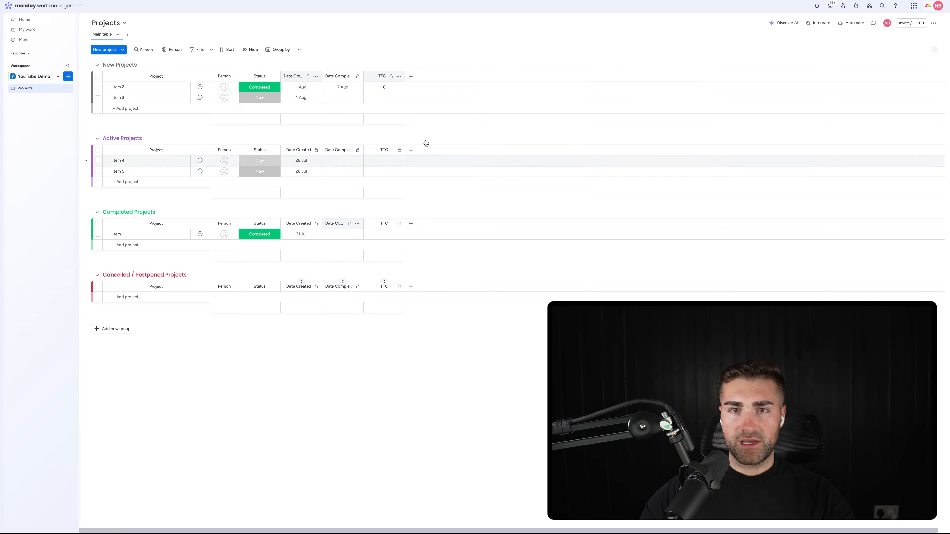
Step: Change the TTC formula's function to DAYS and ask the AI assistant for the difference between date created and date completed in months
{"action": "left_click", "coordinate": [380, 88]}
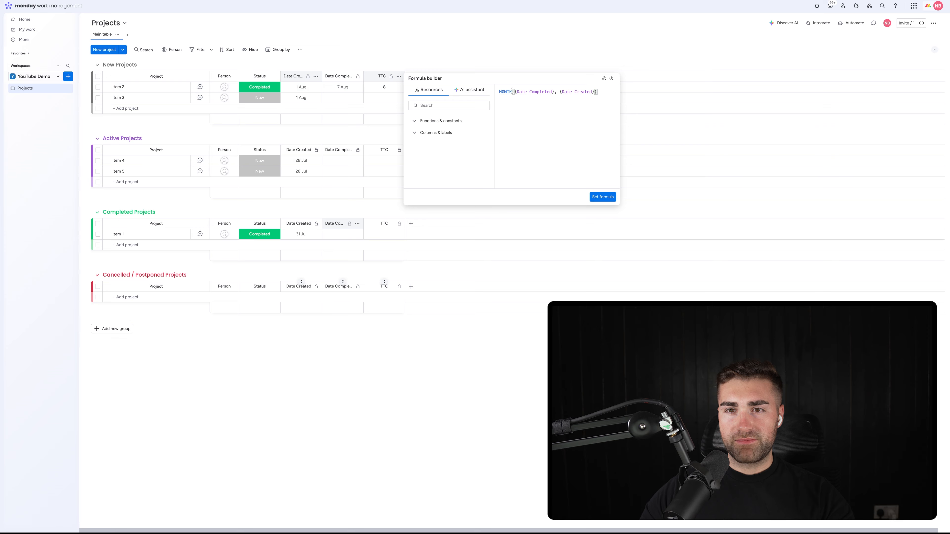
{"action": "type", "text": "DAYS"}
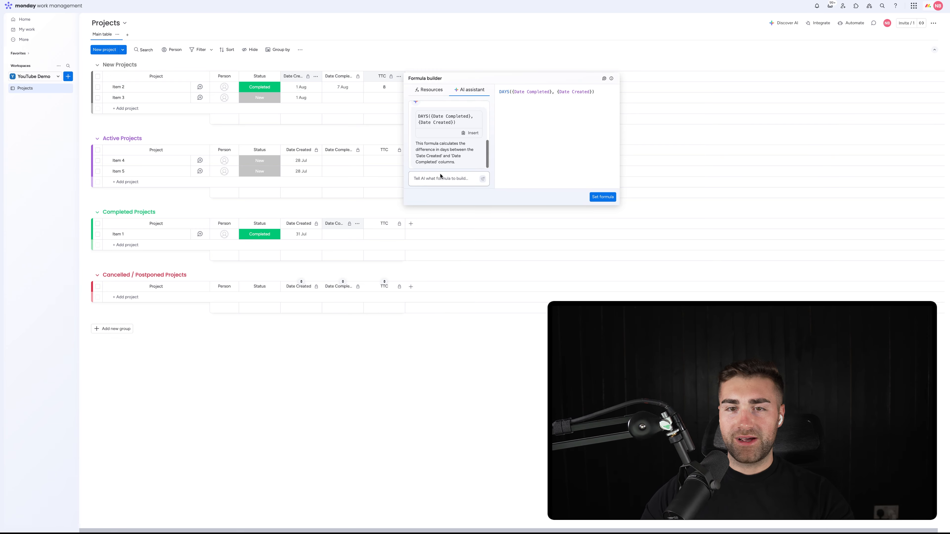
{"action": "type", "text": "give me the d"}
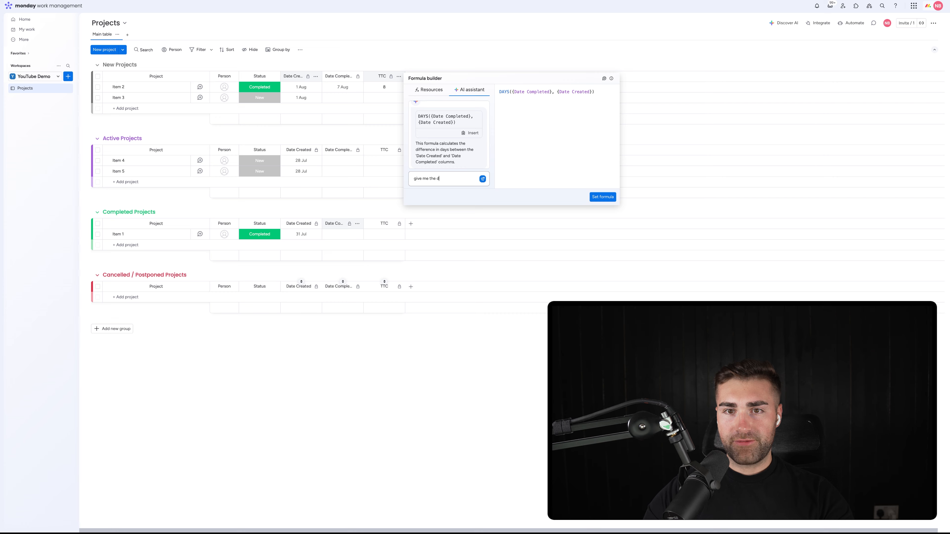
{"action": "type", "text": "ifference between"}
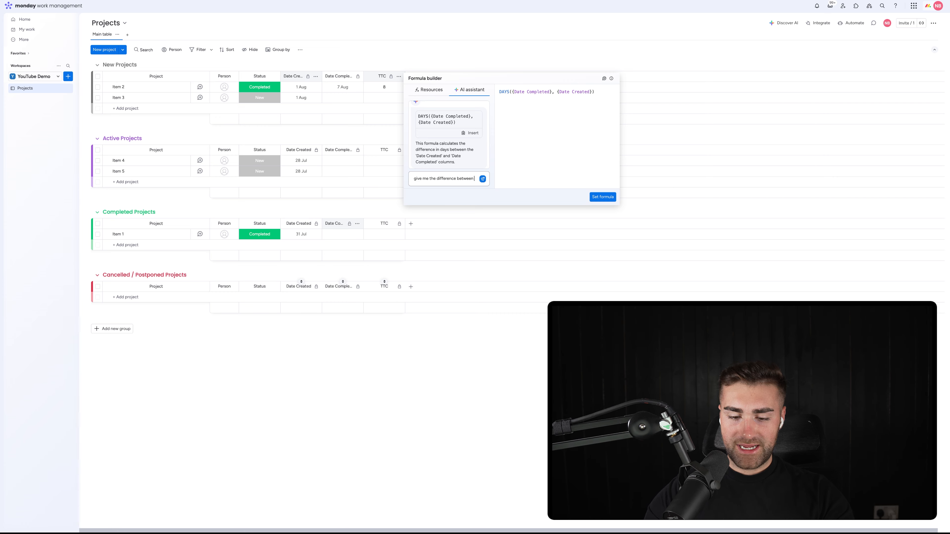
{"action": "type", "text": " date created and da"}
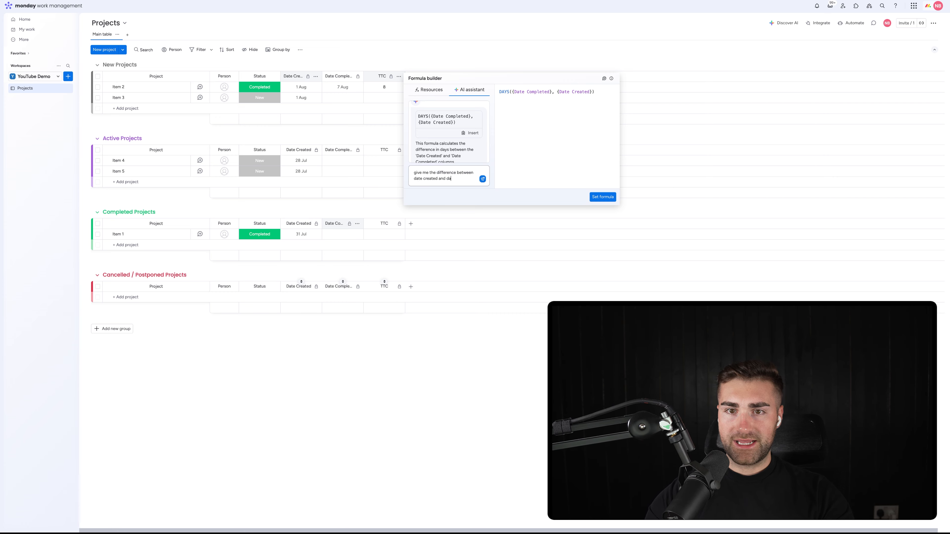
{"action": "type", "text": "te completed in months"}
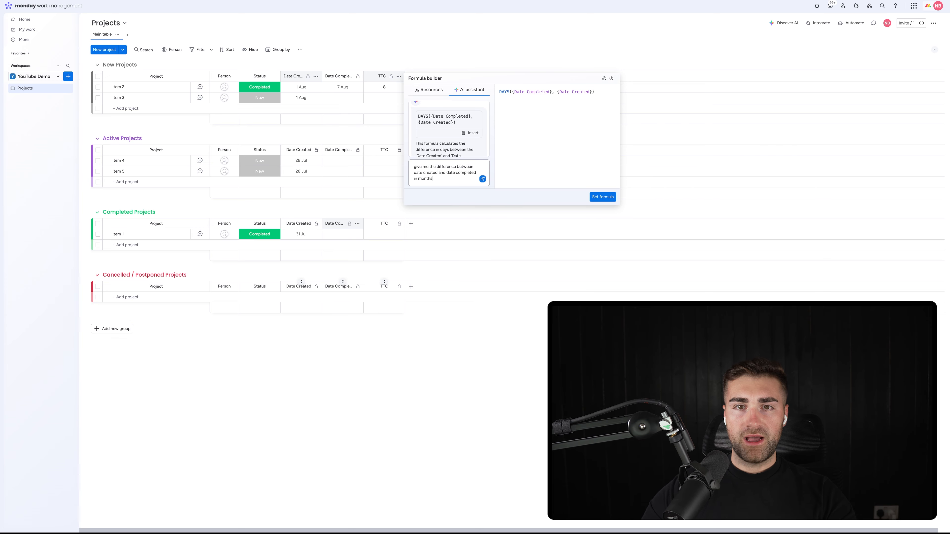
{"action": "key", "text": "Return"}
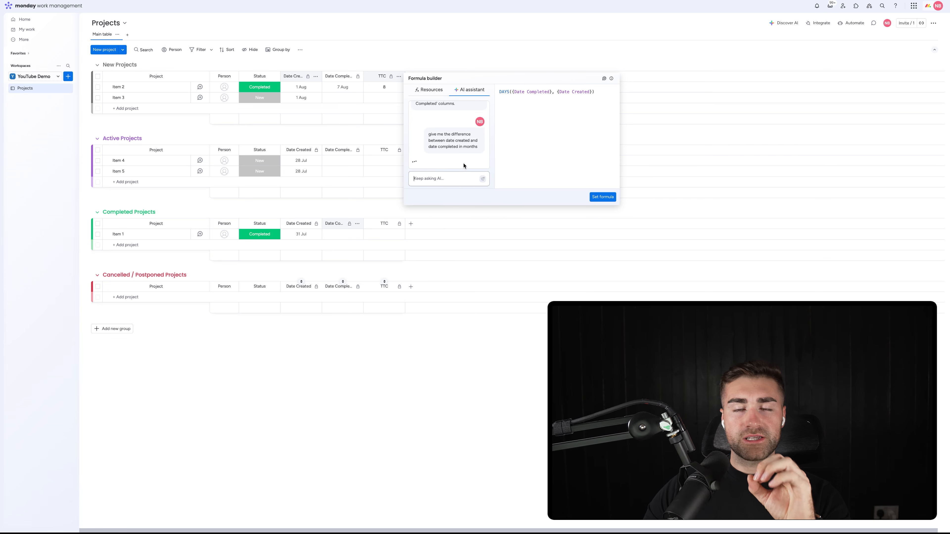
Step: Insert the AI assistant's rounded YEAR and MONTH difference formula into the TTC column and set the formula
{"action": "scroll", "coordinate": [468, 117], "scroll_direction": "up", "scroll_amount": 2}
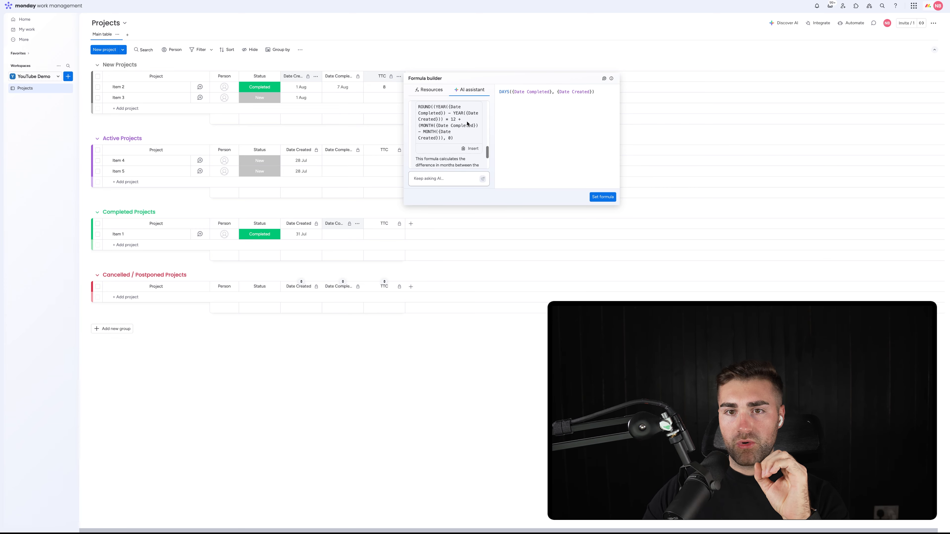
{"action": "left_click", "coordinate": [470, 149]}
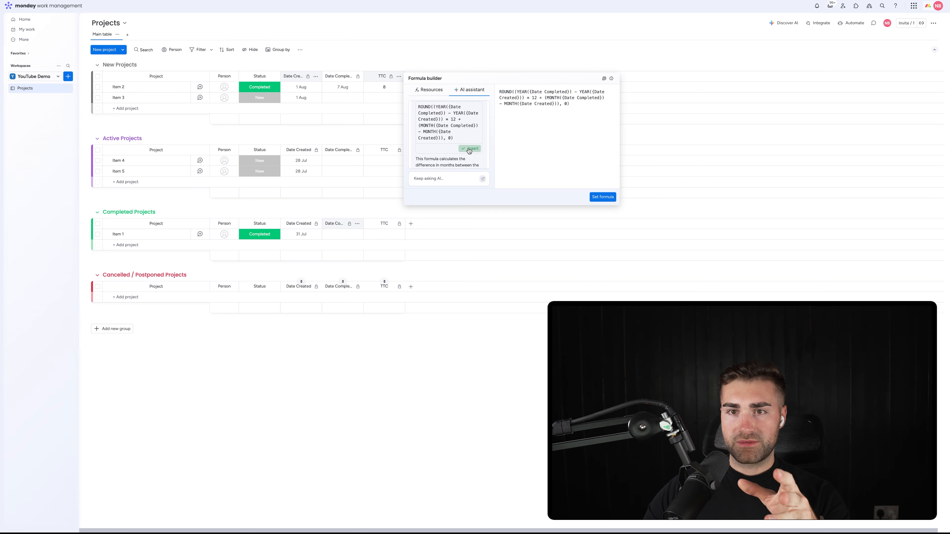
{"action": "left_click", "coordinate": [602, 197]}
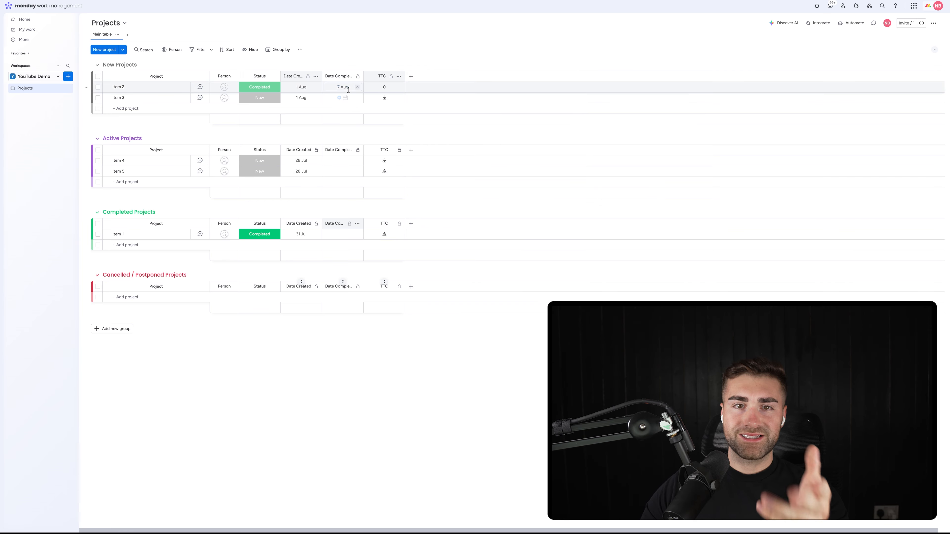
Step: Set Item 2's completion date to 1 September 2025 in the New Projects group
{"action": "left_click", "coordinate": [336, 91]}
{"action": "left_click", "coordinate": [377, 124]}
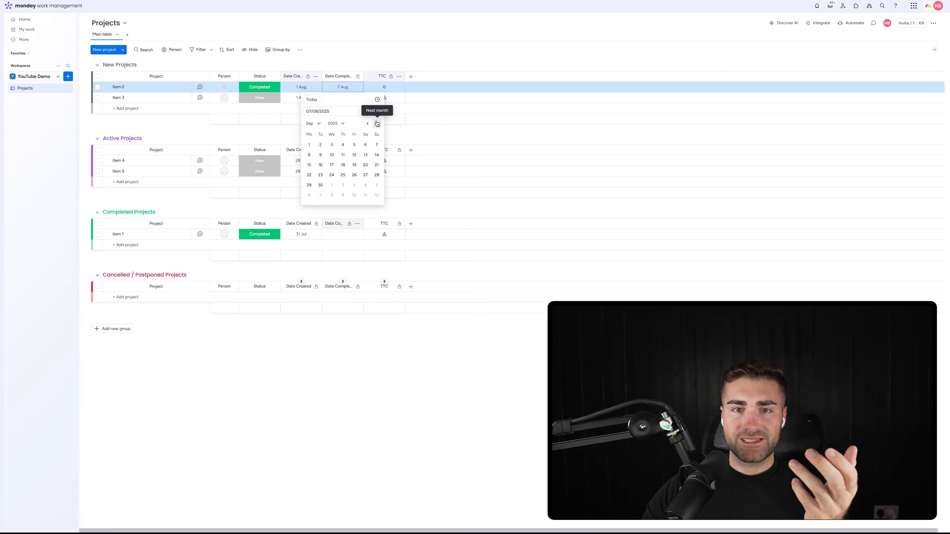
{"action": "left_click", "coordinate": [308, 144]}
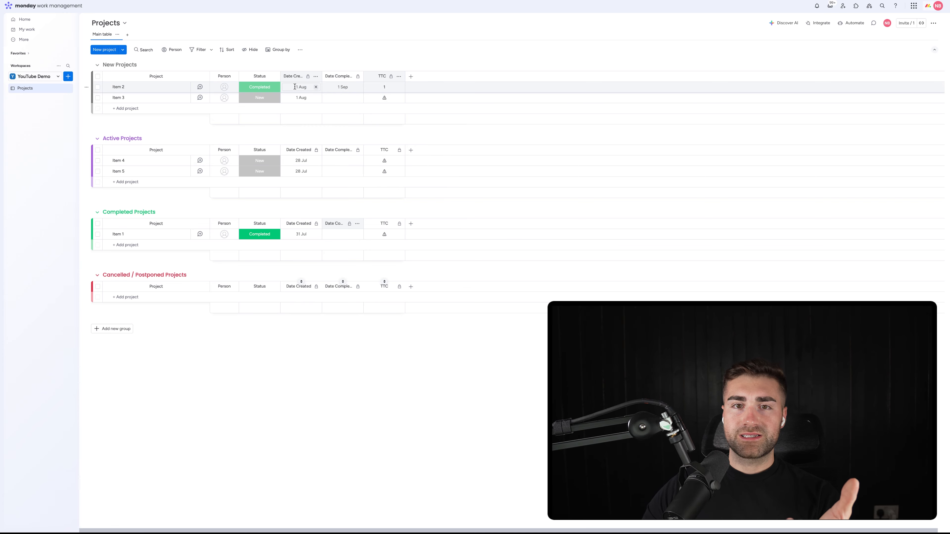
Step: Add a Numbers column after TTC and name it Monthly Retainer
{"action": "left_click", "coordinate": [410, 77]}
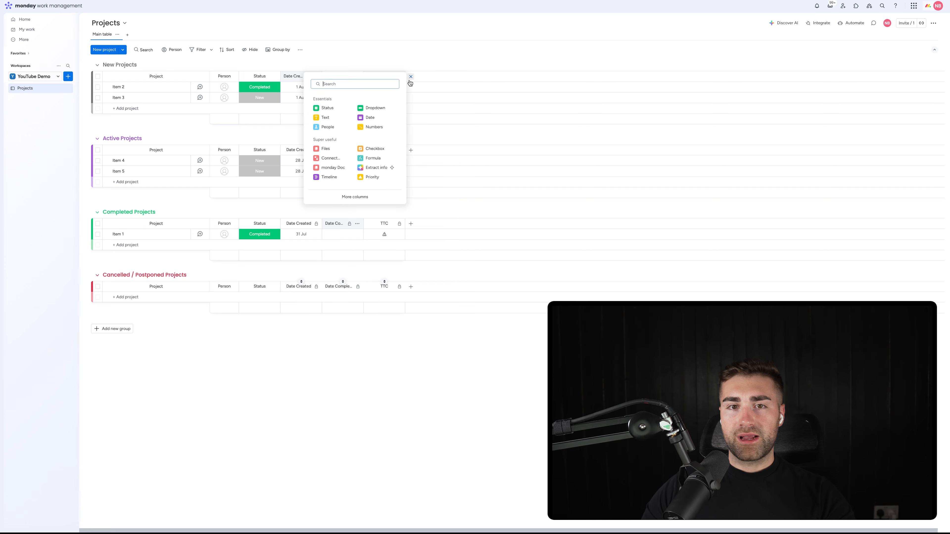
{"action": "type", "text": "numbers"}
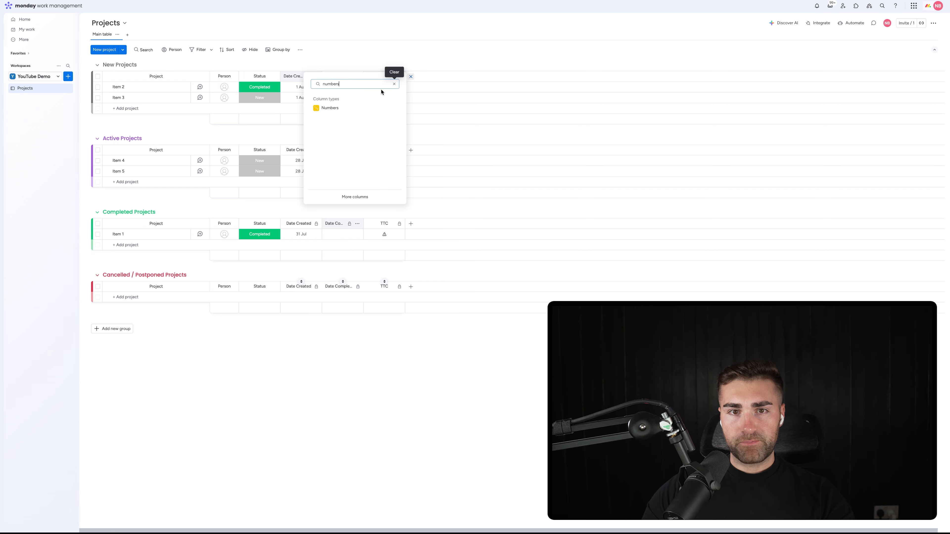
{"action": "left_click", "coordinate": [347, 108]}
{"action": "left_click", "coordinate": [423, 76]}
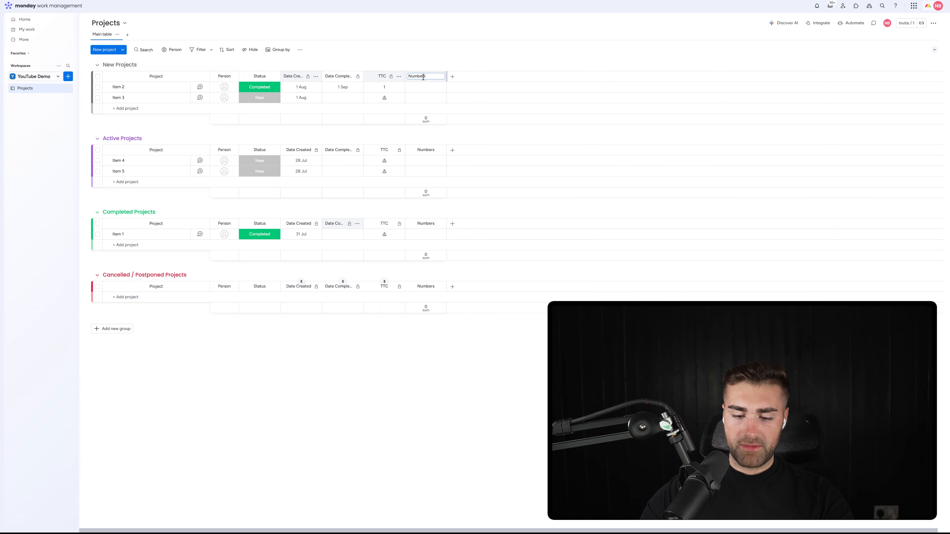
{"action": "type", "text": "Monthly Ret"}
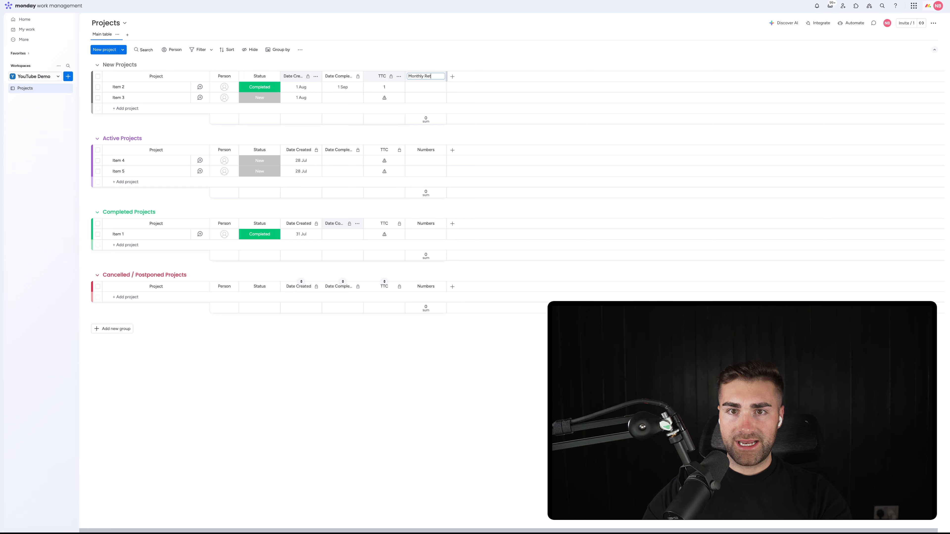
{"action": "type", "text": "ainer"}
{"action": "key", "text": "Return"}
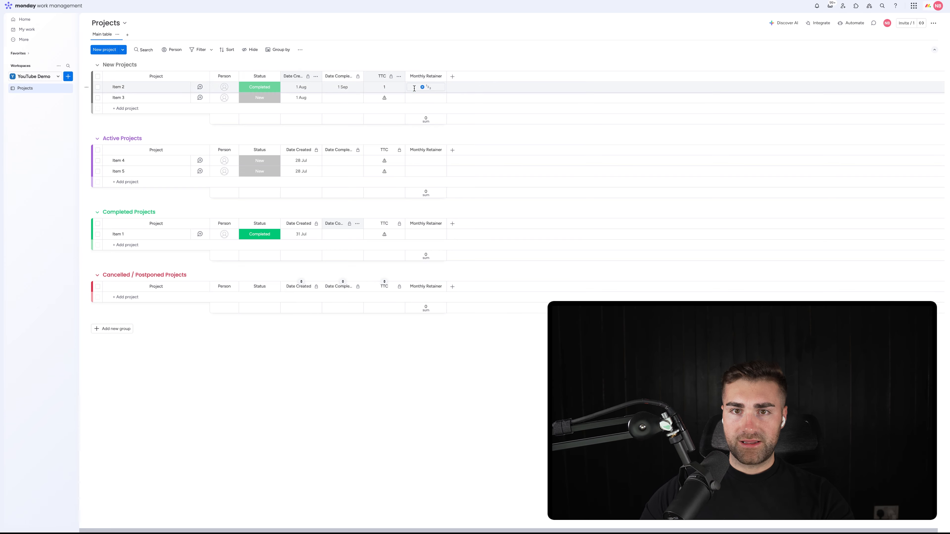
Step: Enter 5,000 as Item 2's monthly retainer and hide the Monthly Retainer column's summary
{"action": "left_click", "coordinate": [415, 87]}
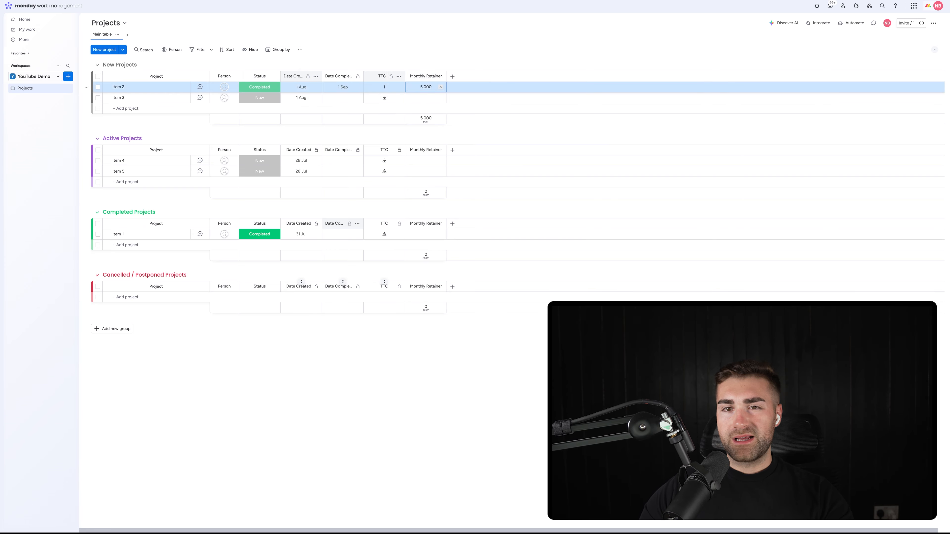
{"action": "left_click", "coordinate": [440, 77]}
{"action": "mouse_move", "coordinate": [464, 80]}
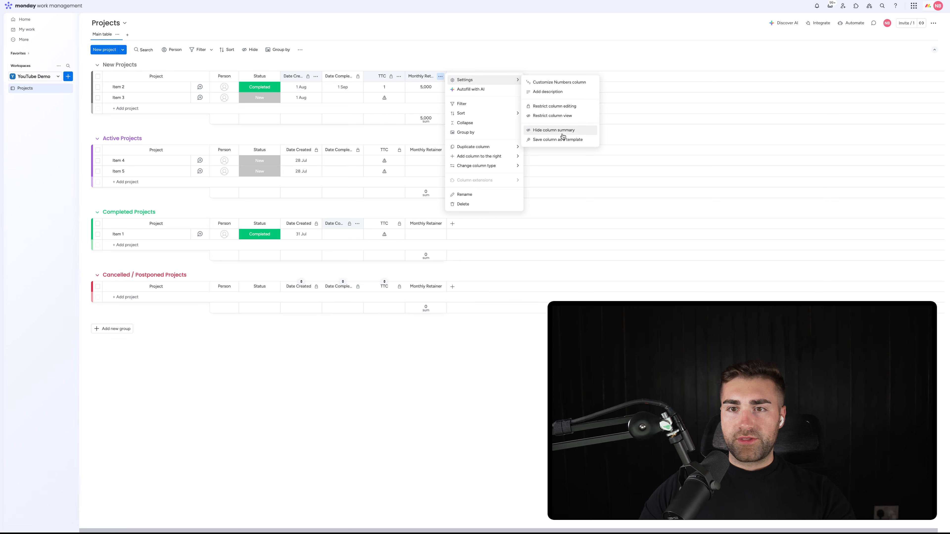
{"action": "left_click", "coordinate": [560, 135]}
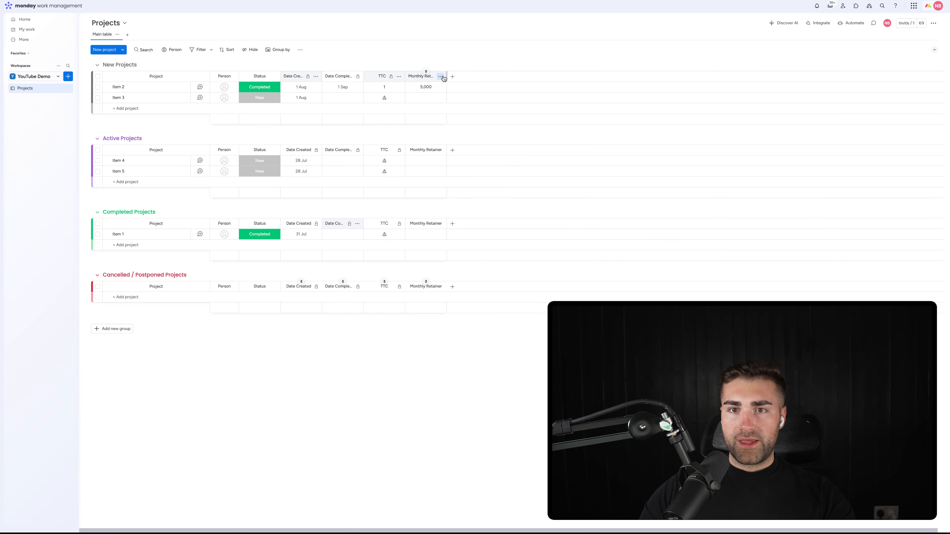
Step: Set the Monthly Retainer column's unit to $ and move the column between Status and Date Created
{"action": "left_click", "coordinate": [440, 76]}
{"action": "left_click", "coordinate": [552, 82]}
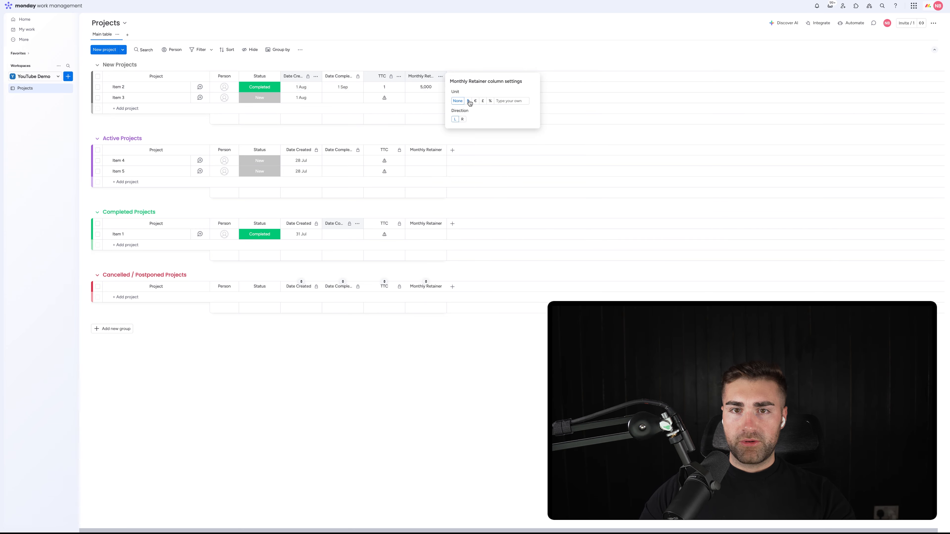
{"action": "left_click", "coordinate": [439, 56]}
{"action": "left_click_drag", "start_coordinate": [419, 76], "coordinate": [301, 76]}
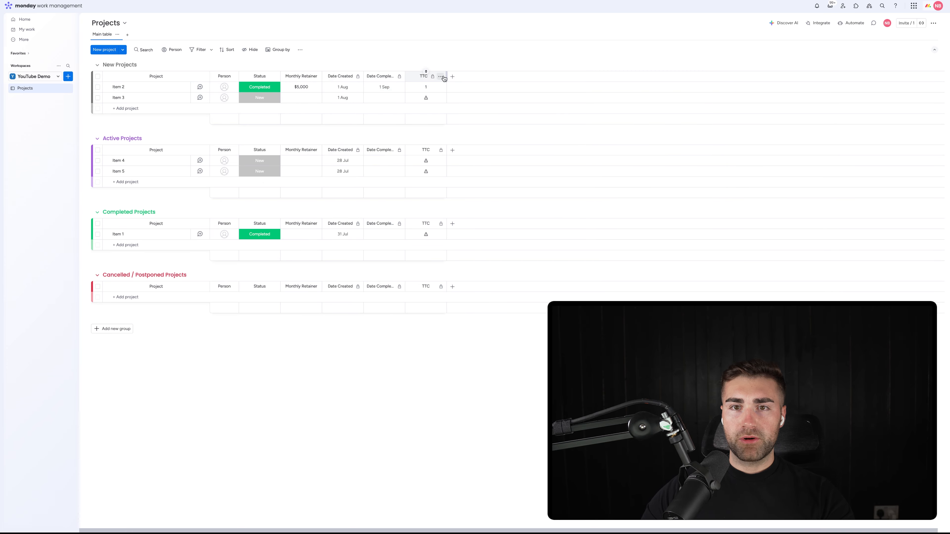
Step: Show the TTC column's summary and set its calculation to Average
{"action": "left_click", "coordinate": [441, 77]}
{"action": "mouse_move", "coordinate": [460, 80]}
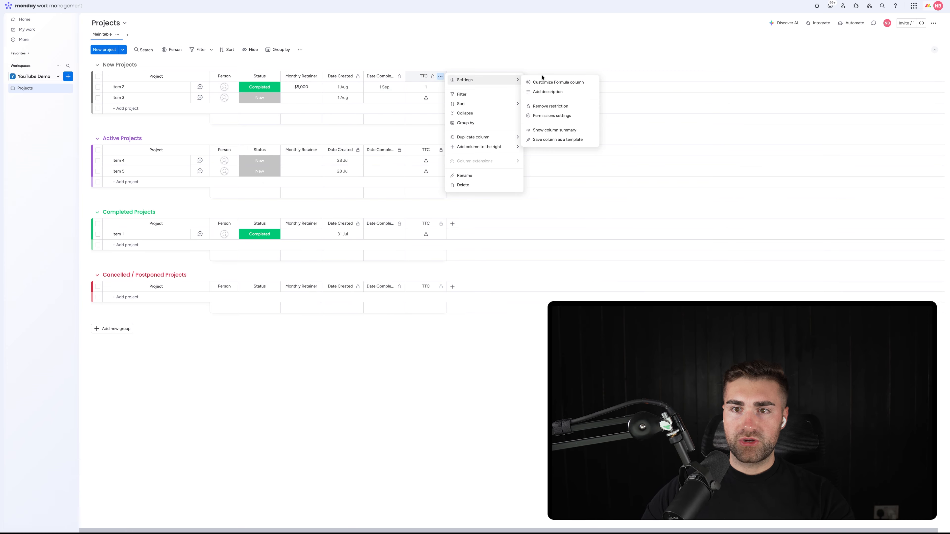
{"action": "left_click", "coordinate": [536, 130]}
{"action": "left_click", "coordinate": [424, 120]}
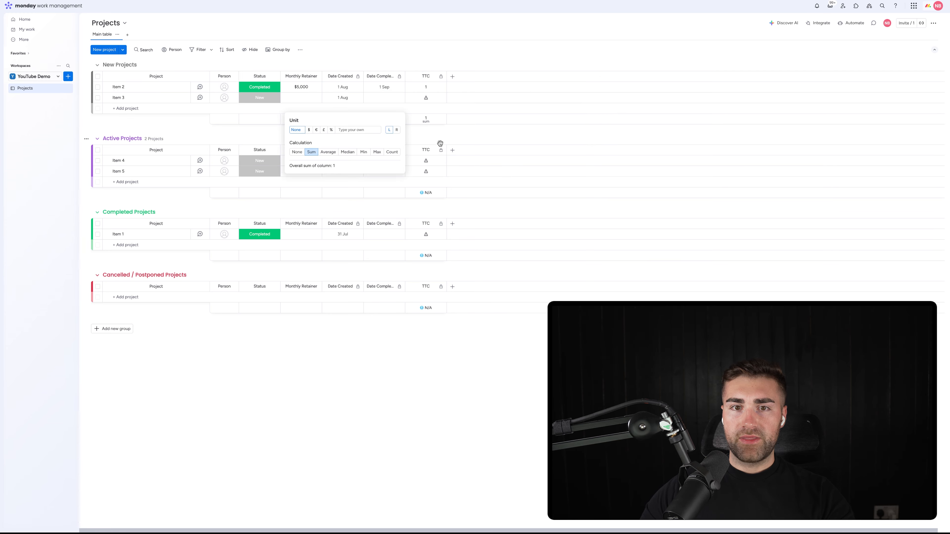
{"action": "left_click", "coordinate": [324, 152]}
{"action": "left_click", "coordinate": [435, 70]}
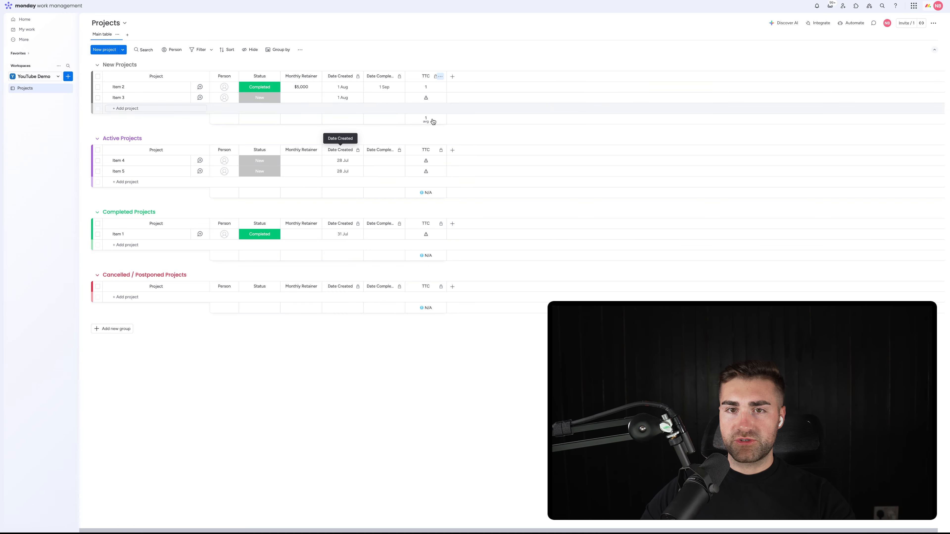
Step: Add a Date column and move it between Monthly Retainer and Date Created
{"action": "left_click", "coordinate": [453, 77]}
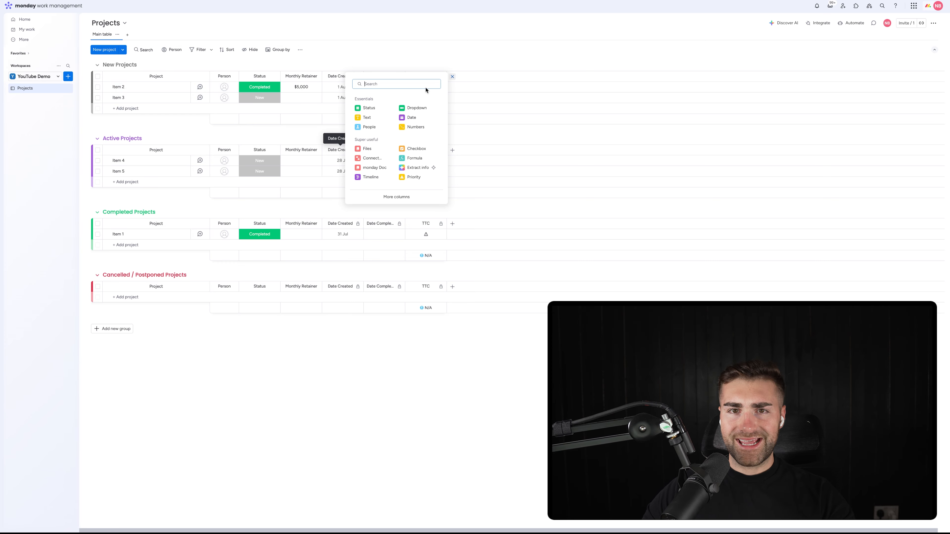
{"action": "type", "text": "date"}
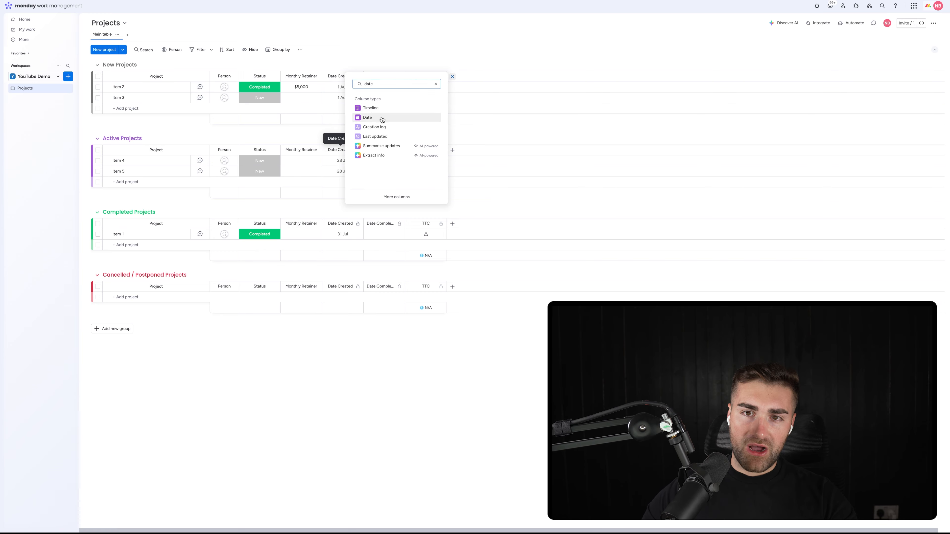
{"action": "left_click", "coordinate": [382, 118]}
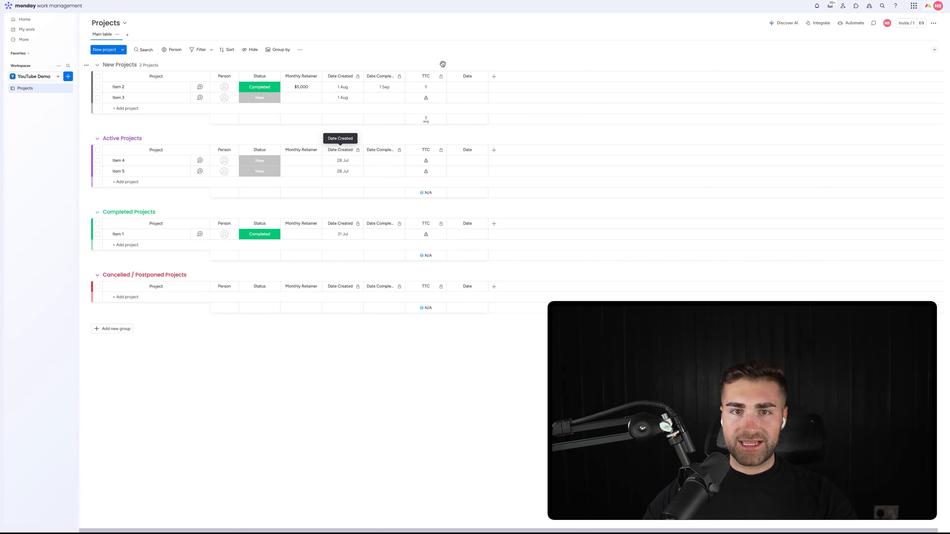
{"action": "mouse_move", "coordinate": [366, 77]}
{"action": "left_mouse_down"}
{"action": "mouse_move", "coordinate": [376, 77]}
{"action": "mouse_move", "coordinate": [369, 71]}
{"action": "left_mouse_up"}
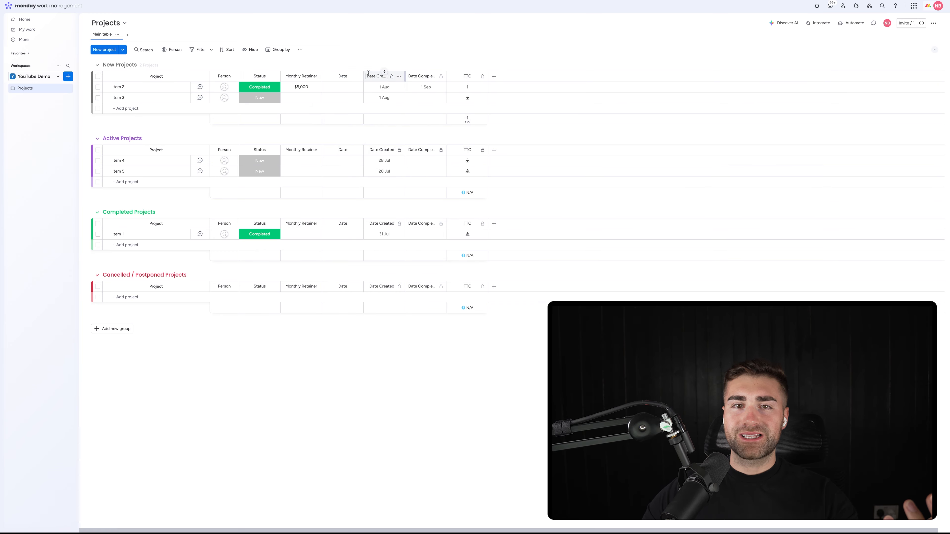
{"action": "left_click", "coordinate": [345, 85]}
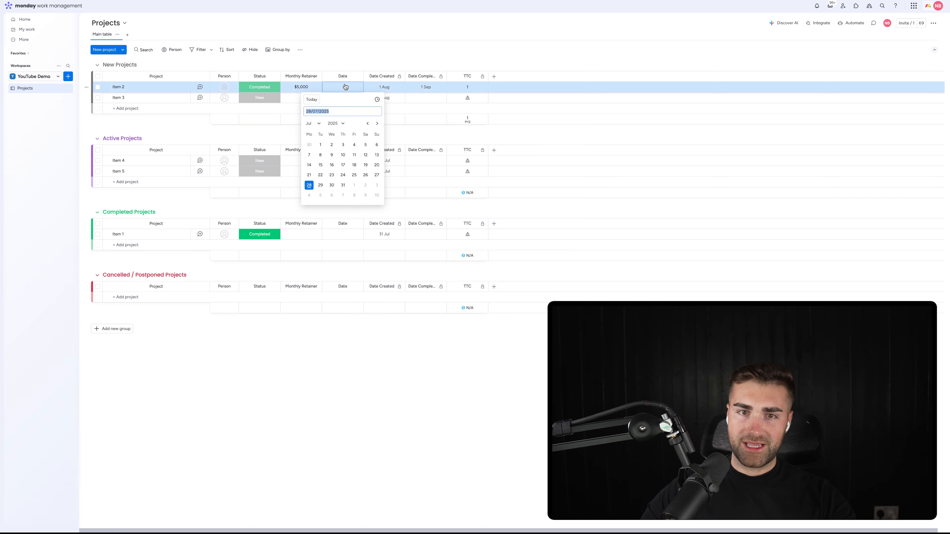
{"action": "left_click", "coordinate": [340, 65]}
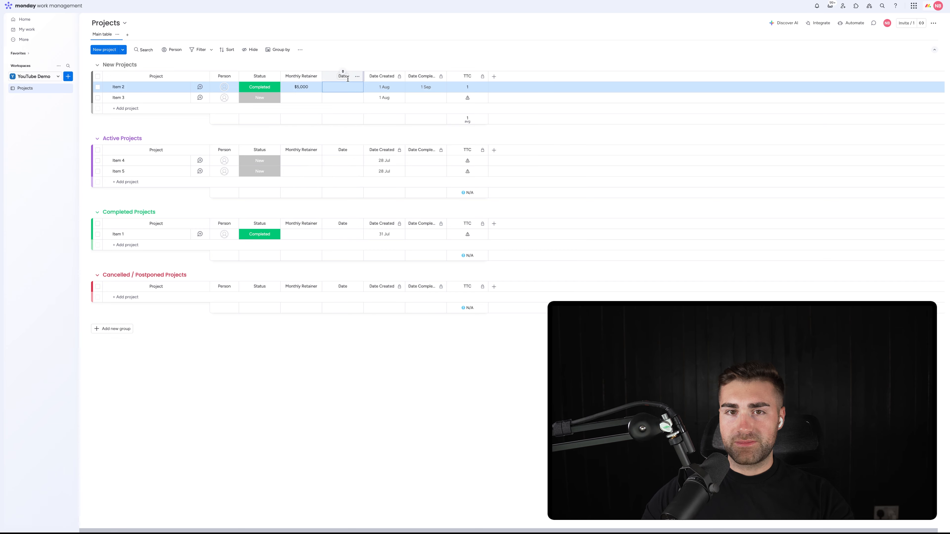
Step: Rename the new Date column as Date Started and set Item 2's start date to 28 July 2025
{"action": "left_click", "coordinate": [341, 76]}
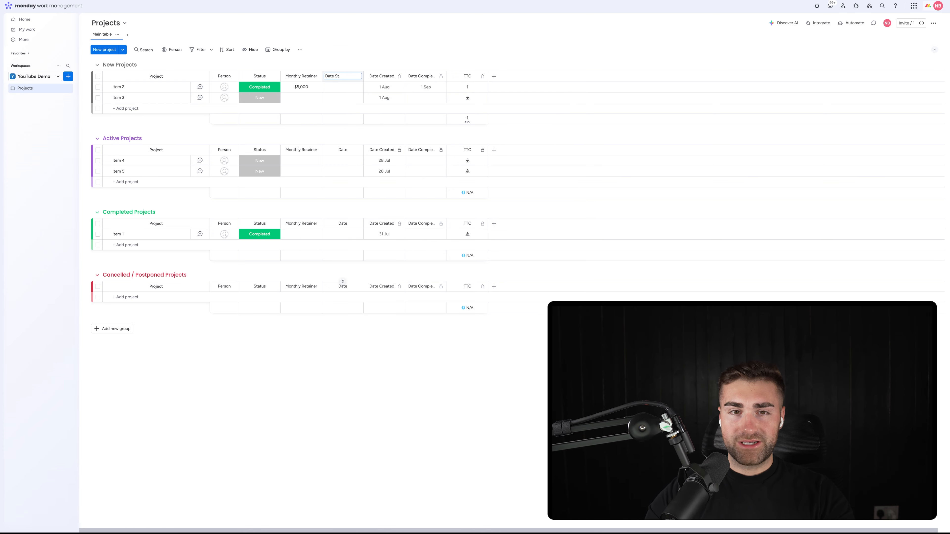
{"action": "type", "text": "d"}
{"action": "key", "text": "Return"}
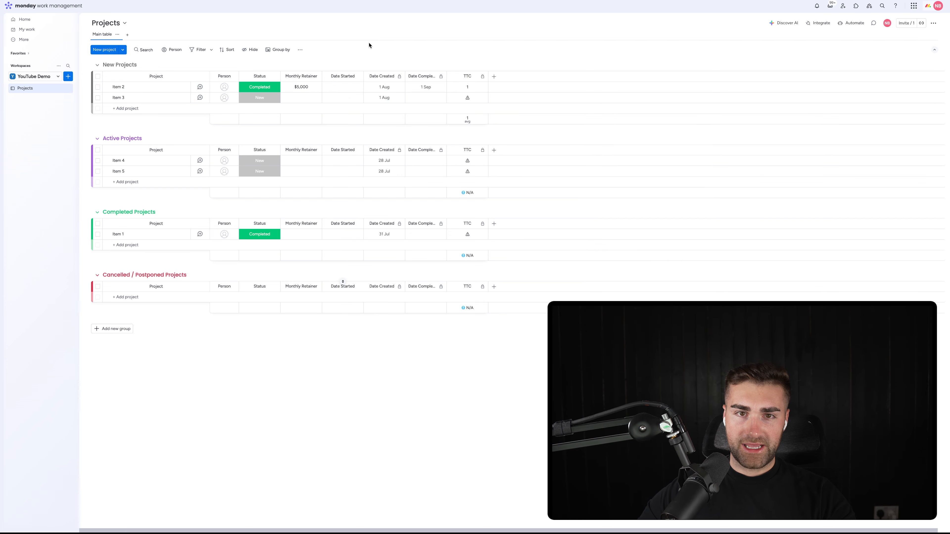
{"action": "left_click", "coordinate": [343, 87]}
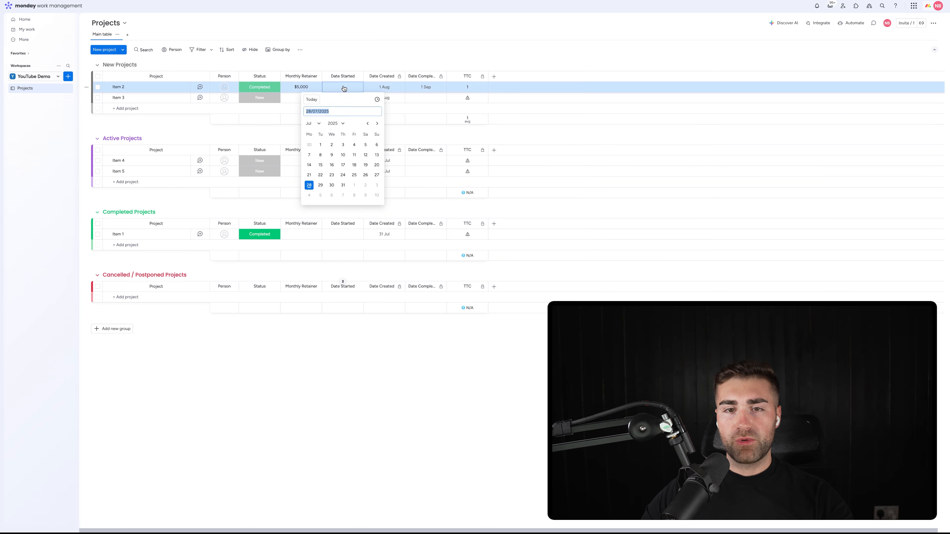
{"action": "left_click", "coordinate": [309, 186]}
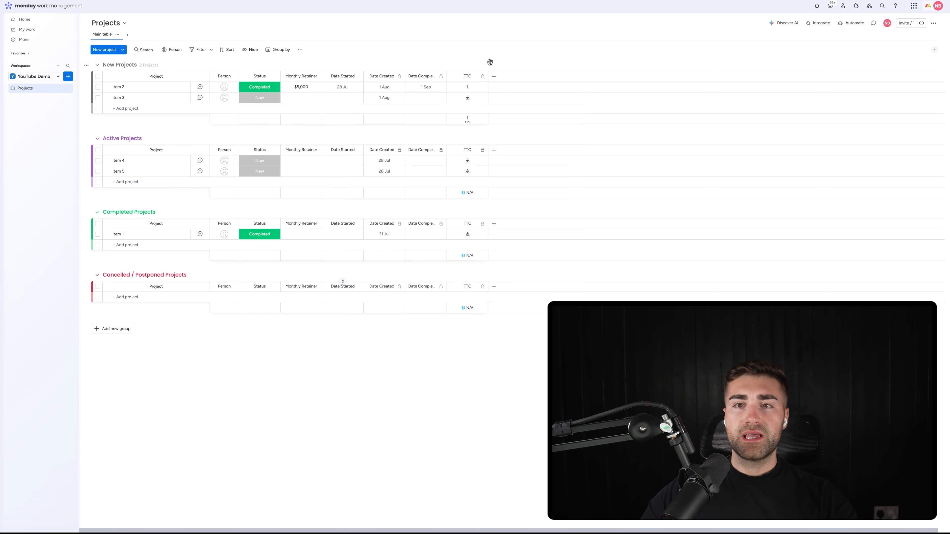
Step: Add a Status column to the Projects board and rename it as Retainer Type
{"action": "left_click", "coordinate": [494, 77]}
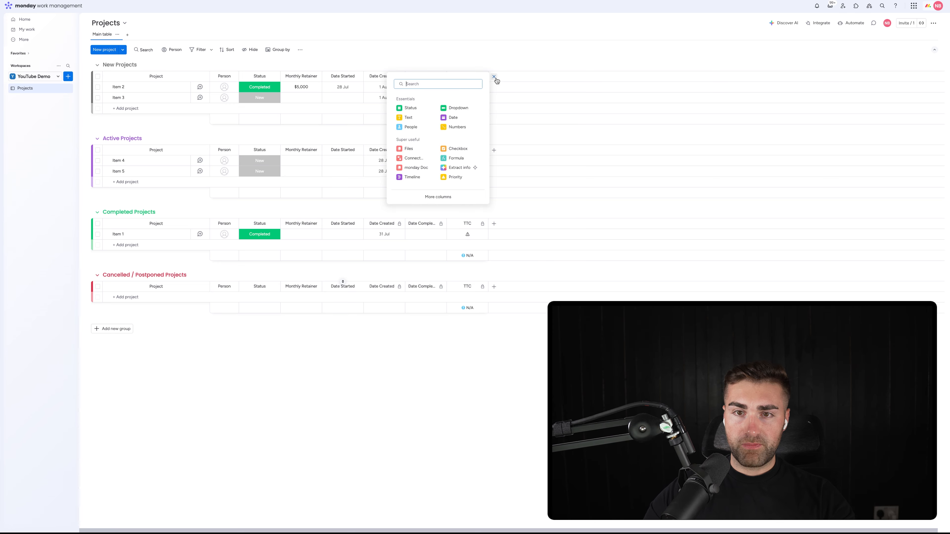
{"action": "type", "text": "stat"}
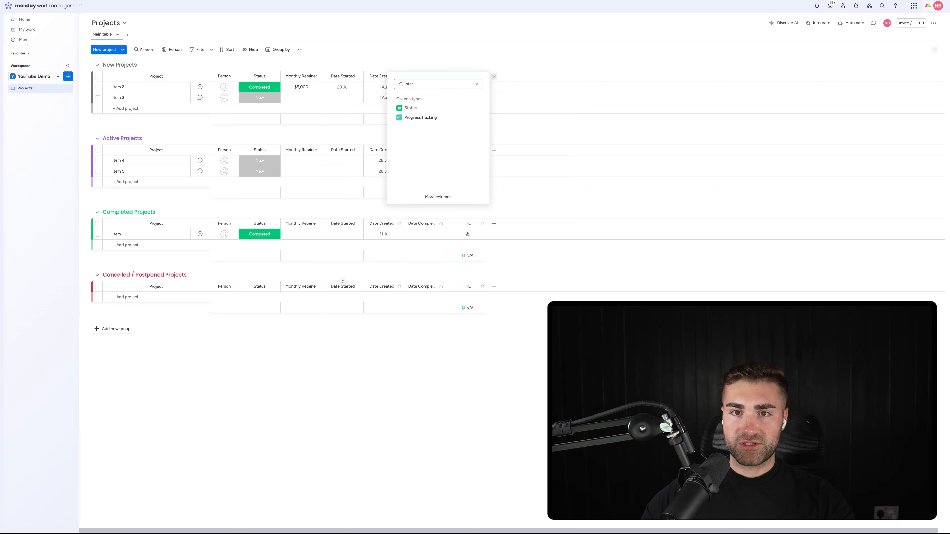
{"action": "left_click", "coordinate": [433, 108]}
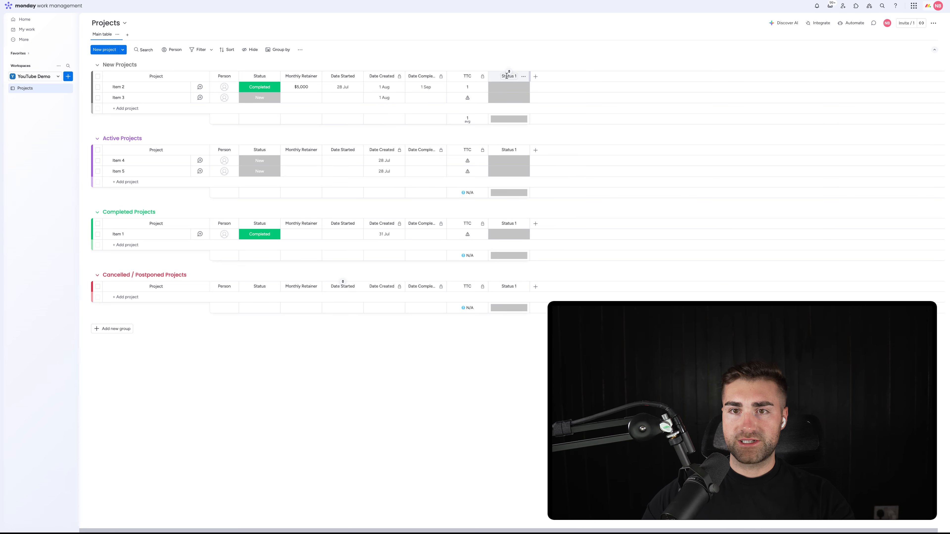
{"action": "left_click", "coordinate": [507, 76]}
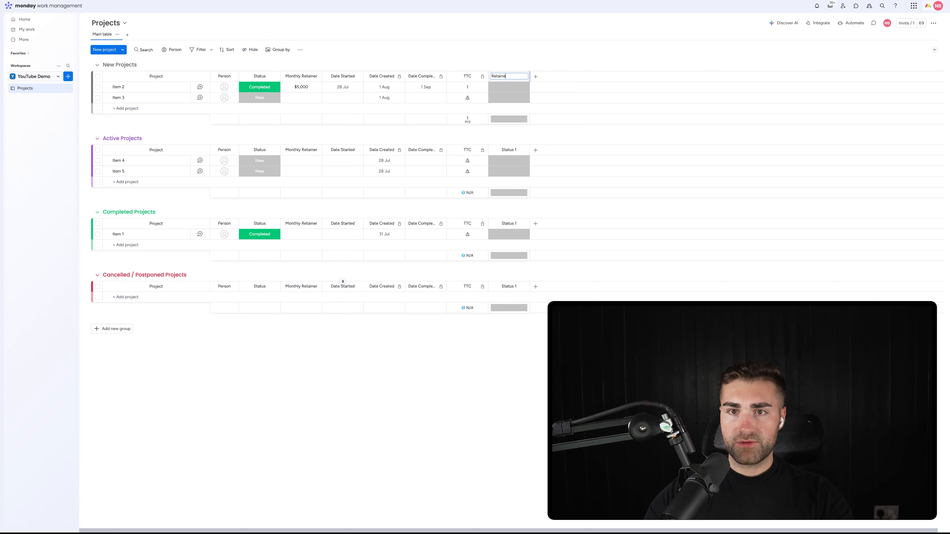
{"action": "key", "text": "Return"}
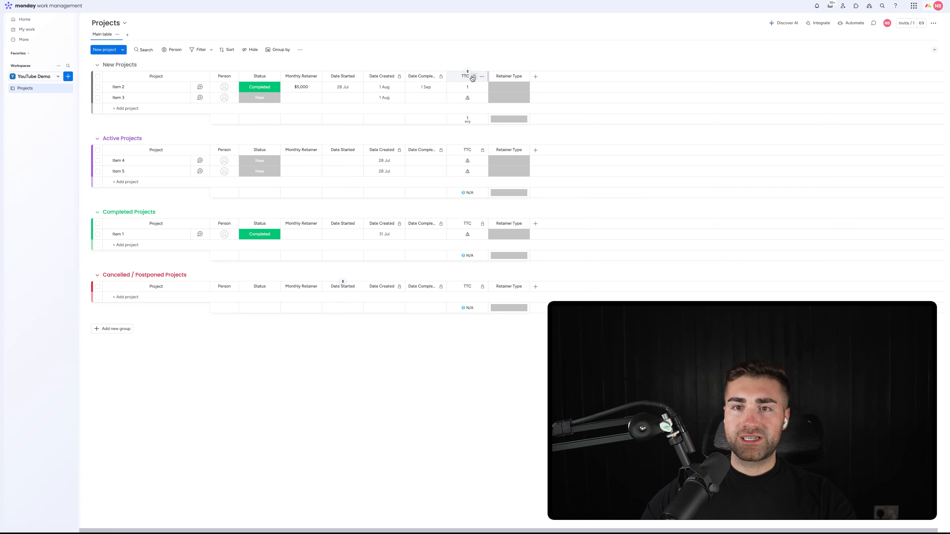
Step: Move the Retainer Type column between Date Started and Date Created and hide its summary
{"action": "left_click_drag", "start_coordinate": [509, 76], "coordinate": [370, 79]}
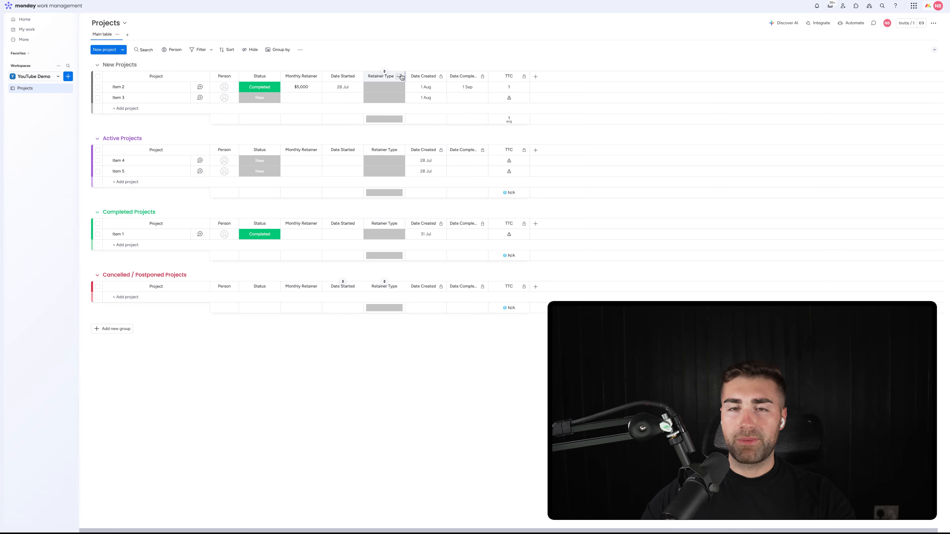
{"action": "left_click", "coordinate": [399, 77]}
{"action": "mouse_move", "coordinate": [441, 79]}
{"action": "left_click", "coordinate": [528, 129]}
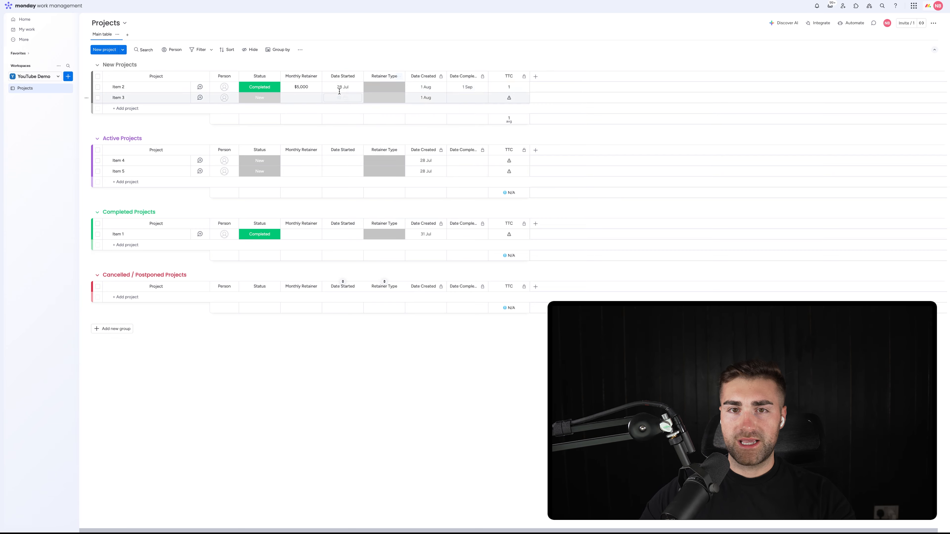
Step: Edit the Retainer Type labels and rename the red label AA as Expensive Package
{"action": "left_click", "coordinate": [384, 87]}
{"action": "left_click", "coordinate": [385, 138]}
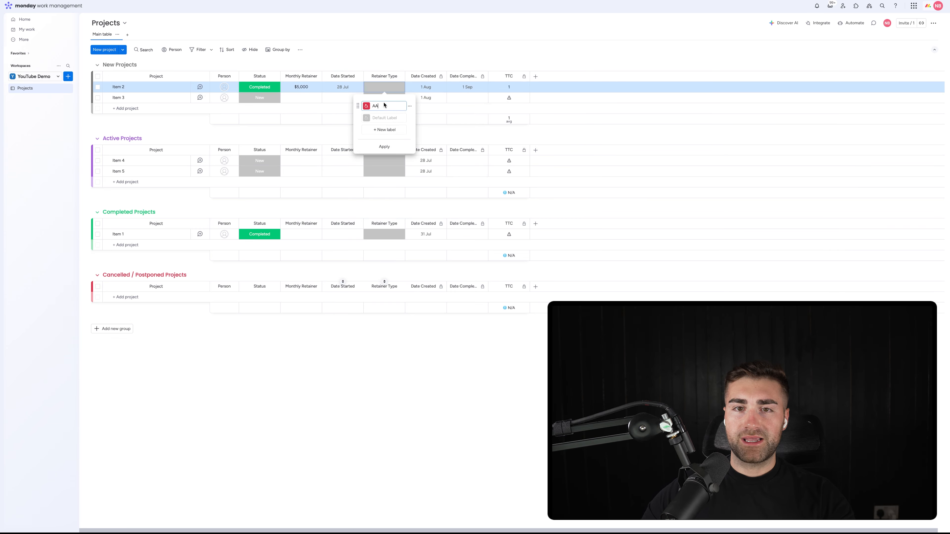
{"action": "double_click", "coordinate": [383, 106]}
{"action": "type", "text": "Expensive Pa"}
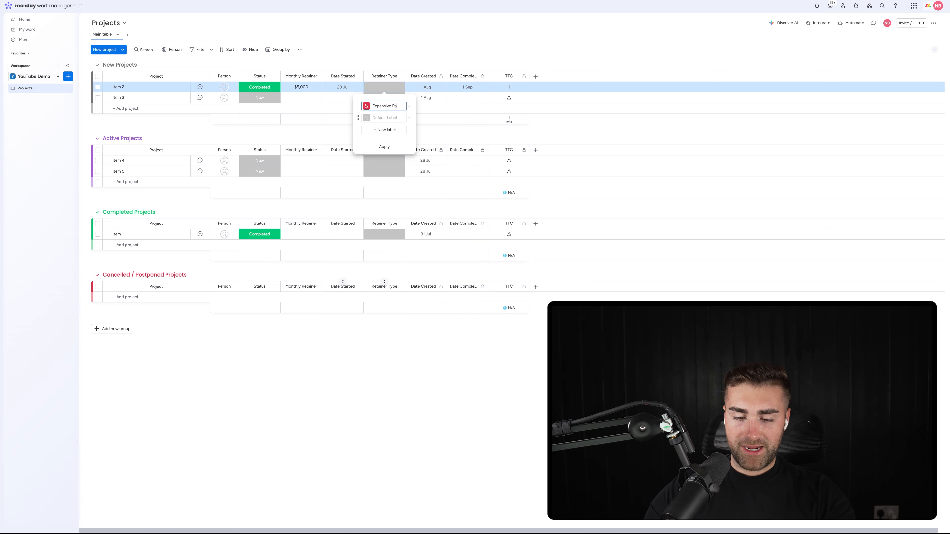
{"action": "type", "text": "ckage"}
Step: Add an orange Affordable Package label and a blue Cheap Package label to the Retainer Type column
{"action": "left_click", "coordinate": [378, 129]}
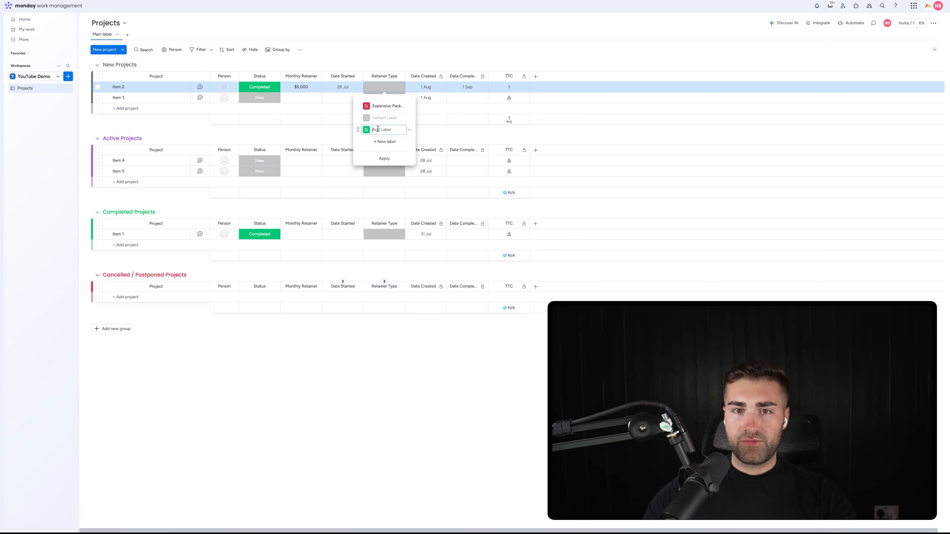
{"action": "left_click", "coordinate": [382, 141]}
{"action": "type", "text": "A"}
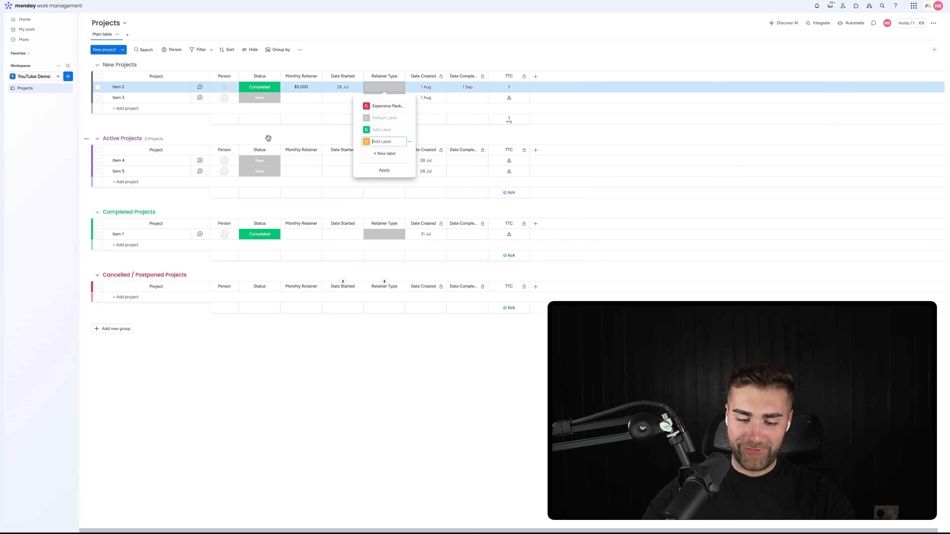
{"action": "type", "text": "ffordable Package"}
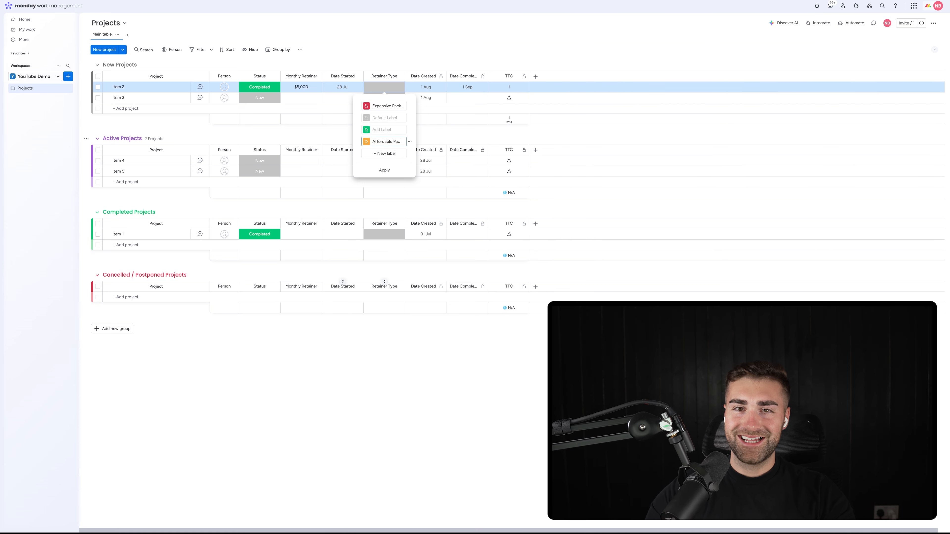
{"action": "left_click", "coordinate": [370, 154]}
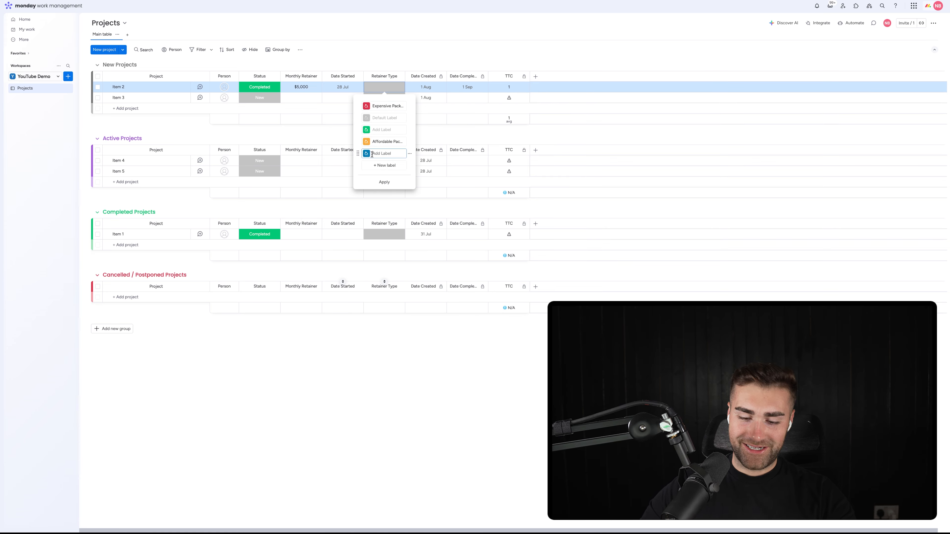
{"action": "type", "text": "Cheap "}
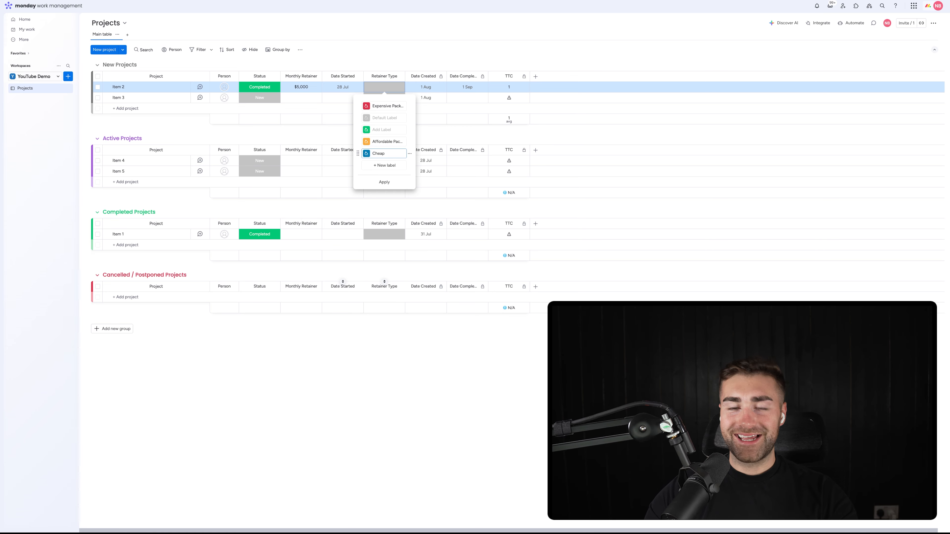
{"action": "type", "text": "Package"}
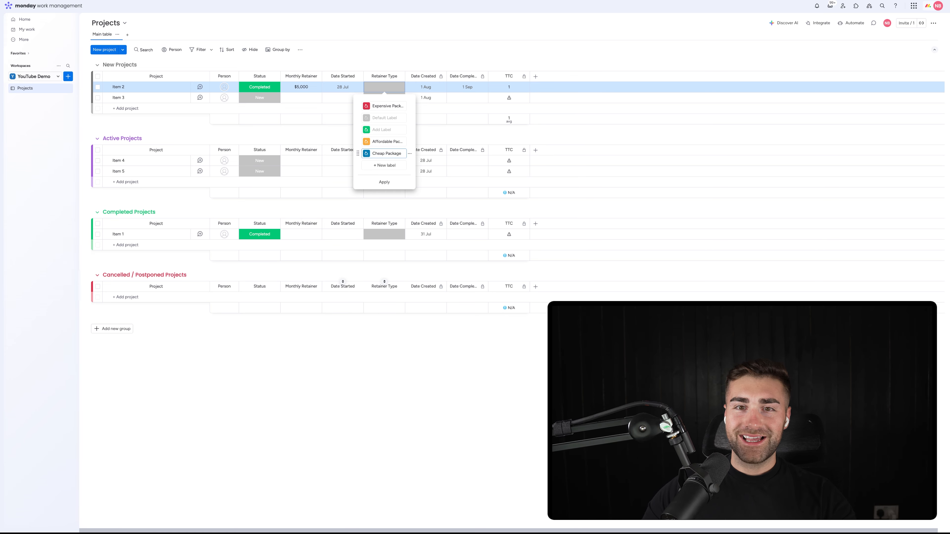
{"action": "left_click", "coordinate": [412, 132]}
Step: Delete the empty green Retainer Type label, place the default label above Expensive Package and apply the label changes
{"action": "left_click", "coordinate": [384, 97]}
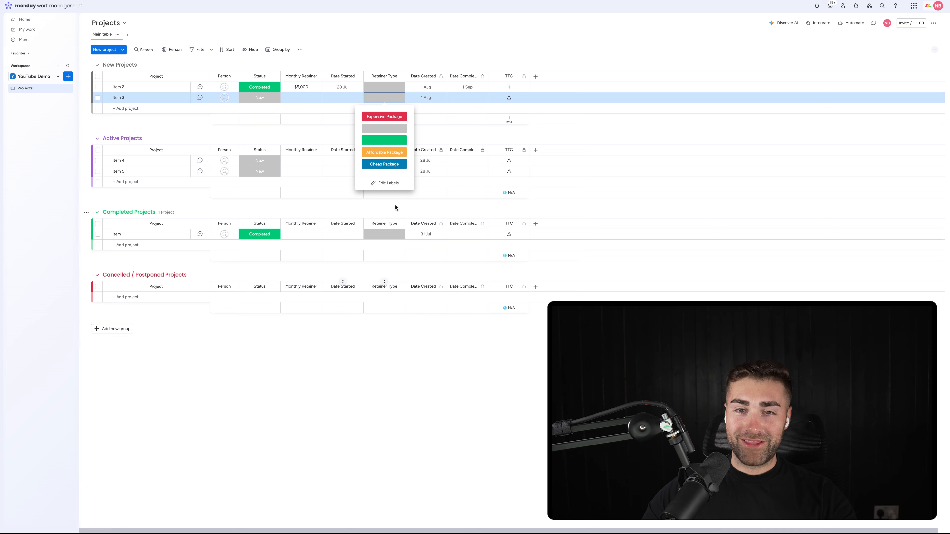
{"action": "left_click", "coordinate": [387, 183]}
{"action": "left_click", "coordinate": [410, 131]}
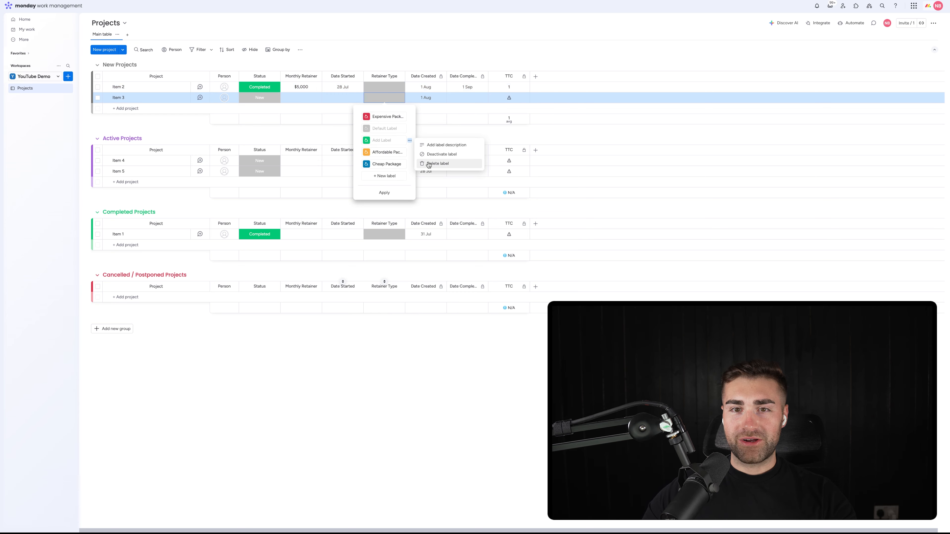
{"action": "left_click", "coordinate": [437, 152]}
{"action": "left_click_drag", "start_coordinate": [360, 115], "coordinate": [362, 129]}
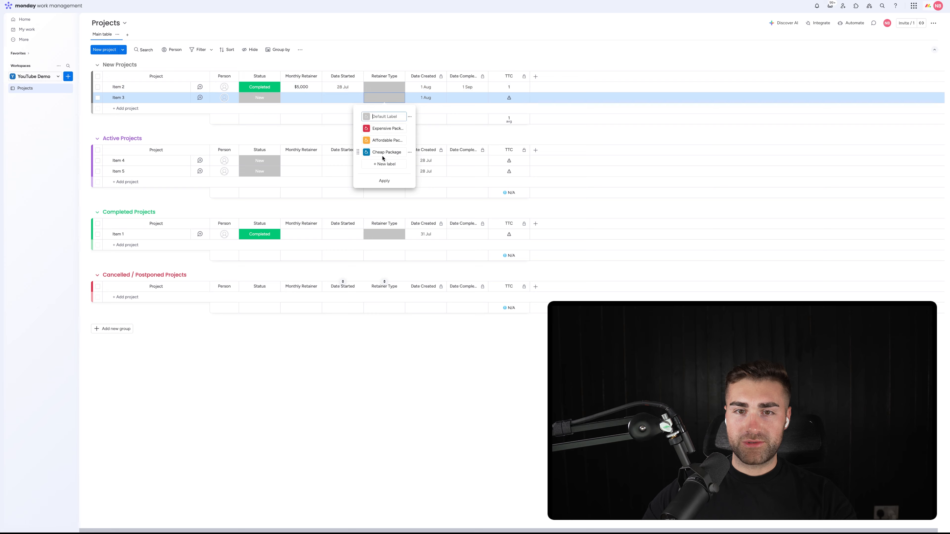
{"action": "left_click", "coordinate": [385, 180]}
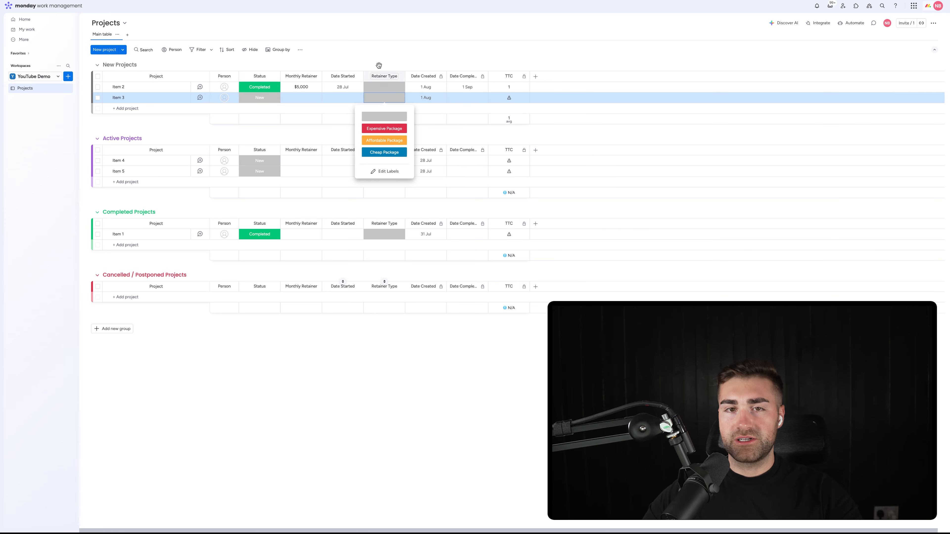
{"action": "left_click", "coordinate": [369, 60]}
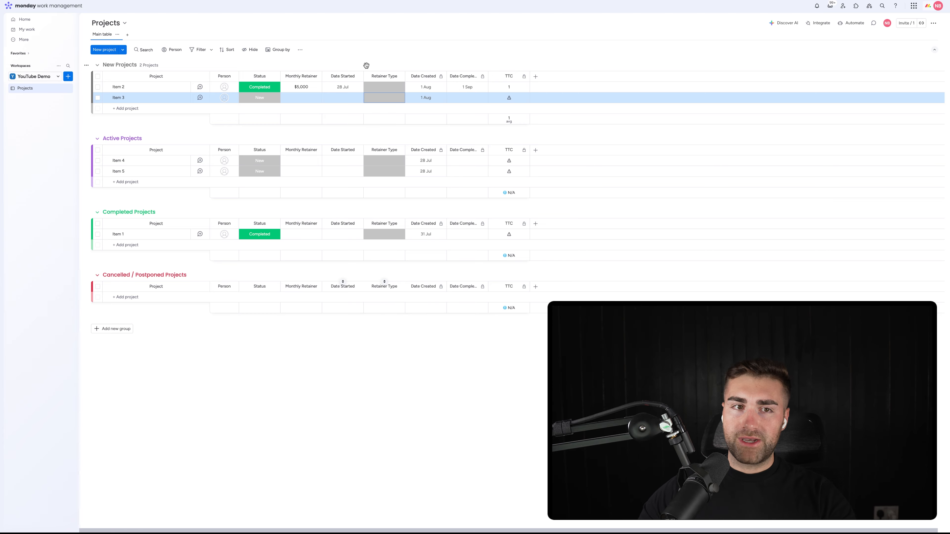
{"action": "left_click", "coordinate": [31, 173]}
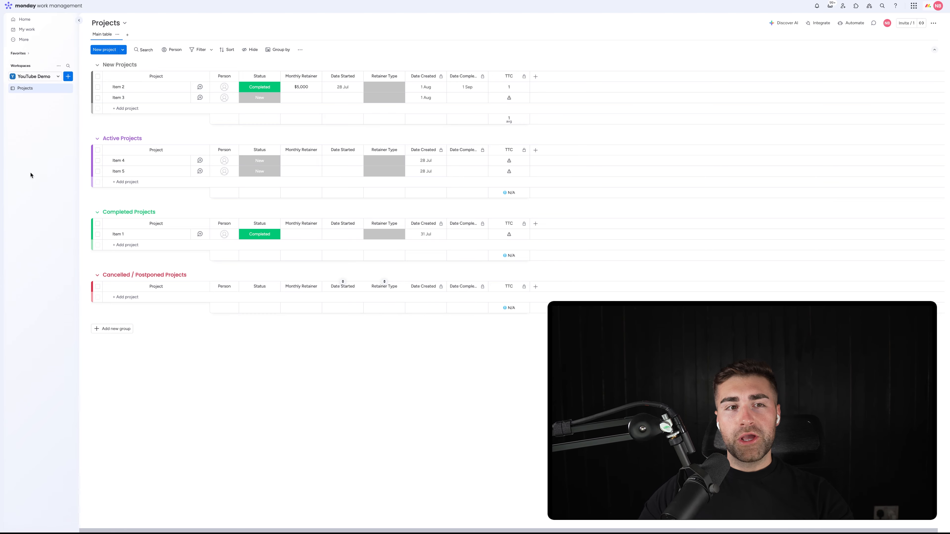
Step: Create a new Main board named Tasks in the YouTube Demo workspace that manages Tasks
{"action": "left_click", "coordinate": [71, 77]}
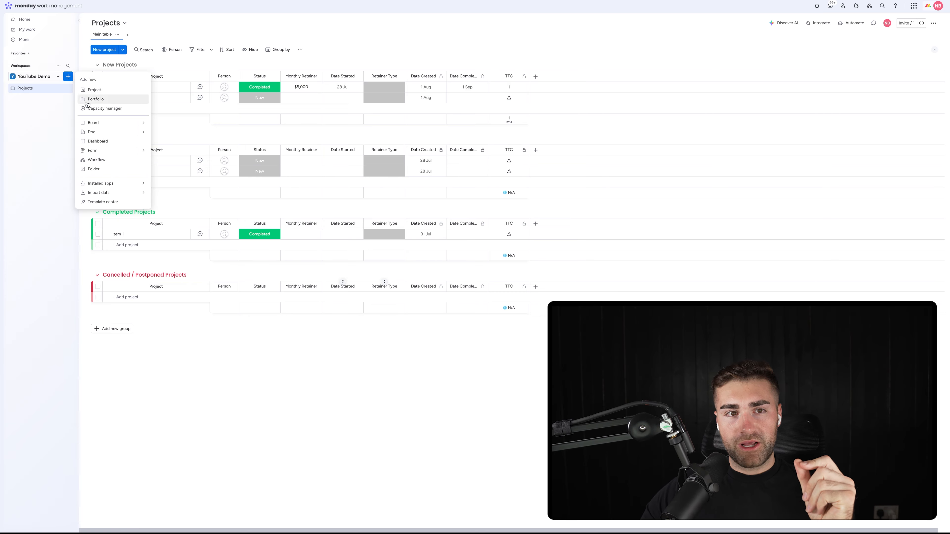
{"action": "left_click", "coordinate": [94, 123]}
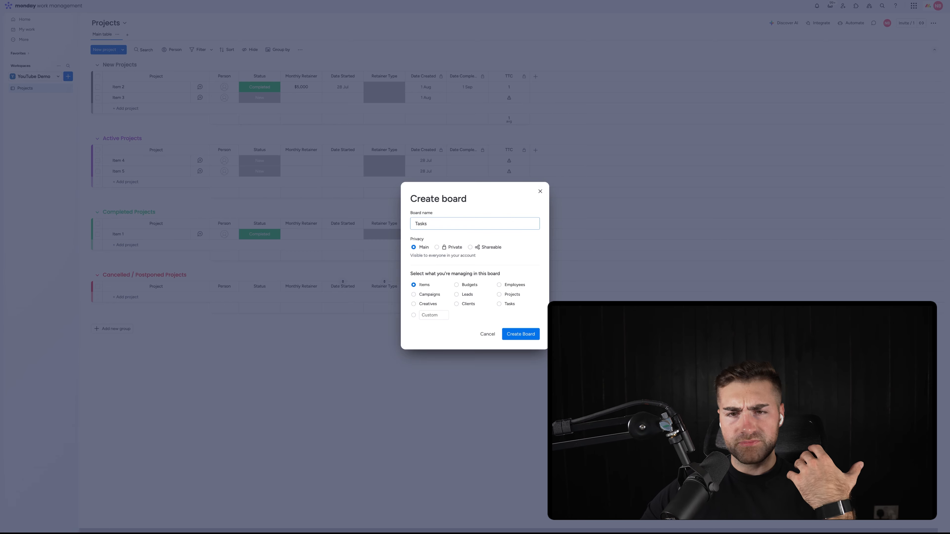
{"action": "left_click", "coordinate": [524, 251]}
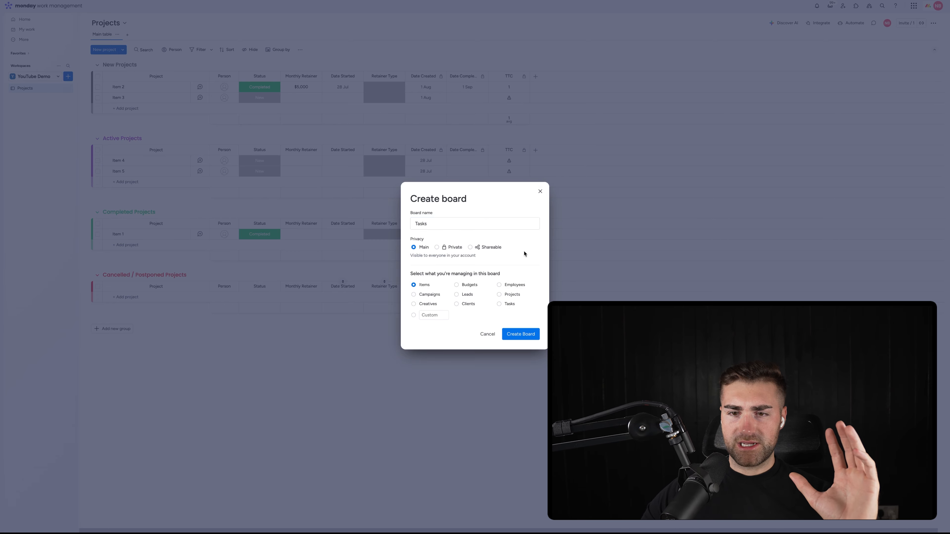
{"action": "left_click", "coordinate": [499, 303]}
{"action": "left_click", "coordinate": [515, 336]}
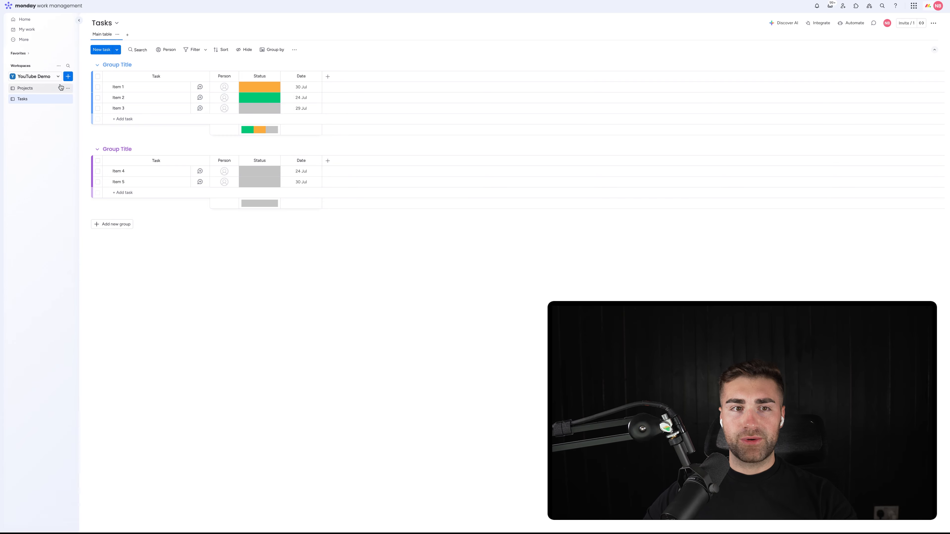
Step: Rename the first group of the Tasks board as To Do Tasks
{"action": "left_click", "coordinate": [122, 64]}
{"action": "type", "text": "To"}
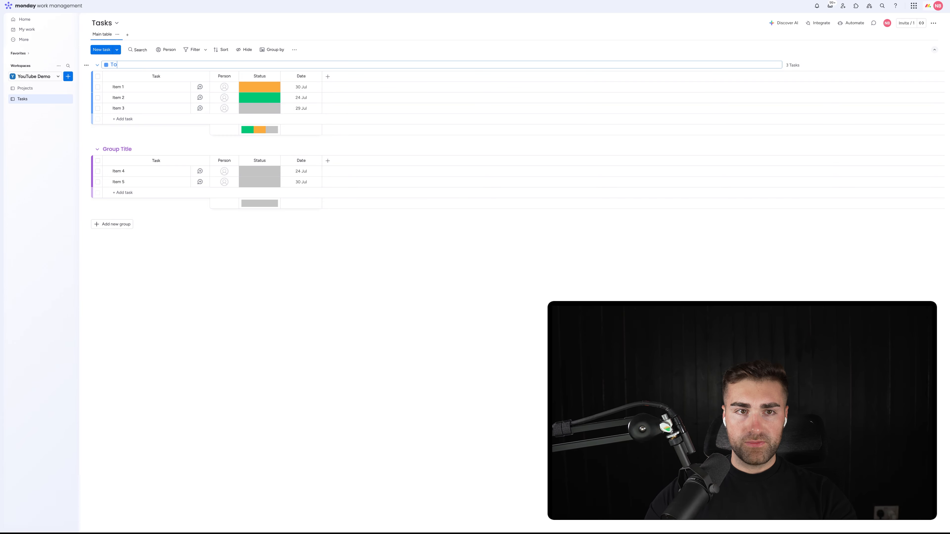
{"action": "type", "text": " Do D"}
{"action": "key", "text": "BackSpace"}
{"action": "type", "text": "T"}
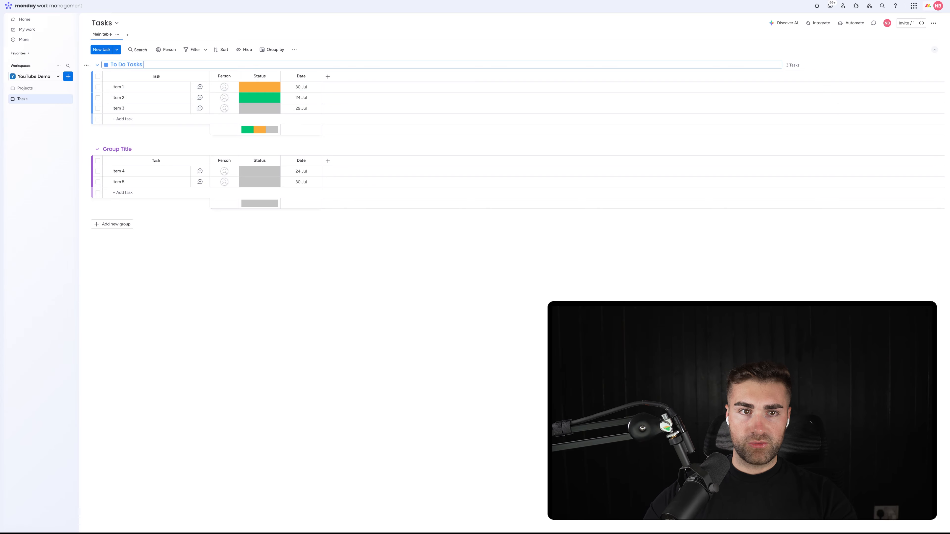
{"action": "type", "text": "asks"}
{"action": "key", "text": "Return"}
Step: Rename the second group of the Tasks board as Doing Tasks
{"action": "left_click", "coordinate": [120, 147]}
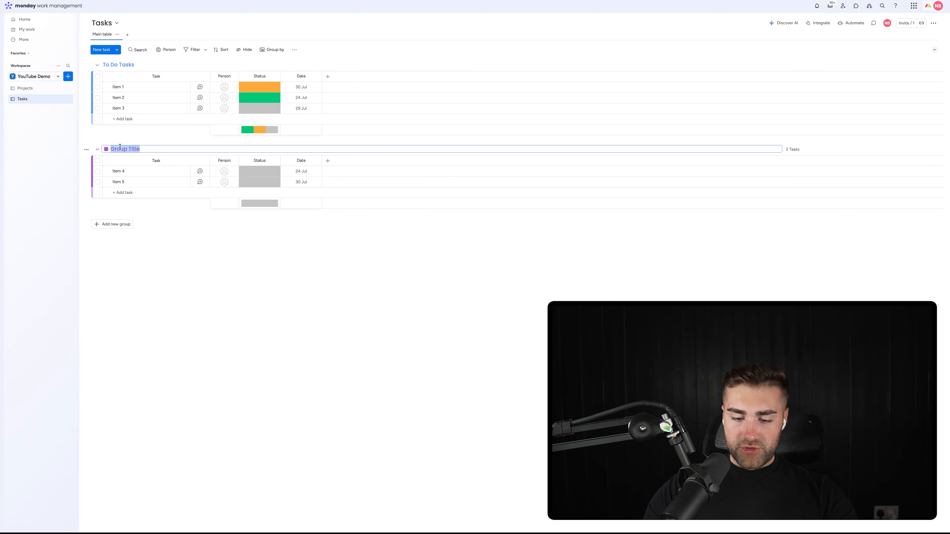
{"action": "type", "text": "Doing Tasks"}
{"action": "key", "text": "Return"}
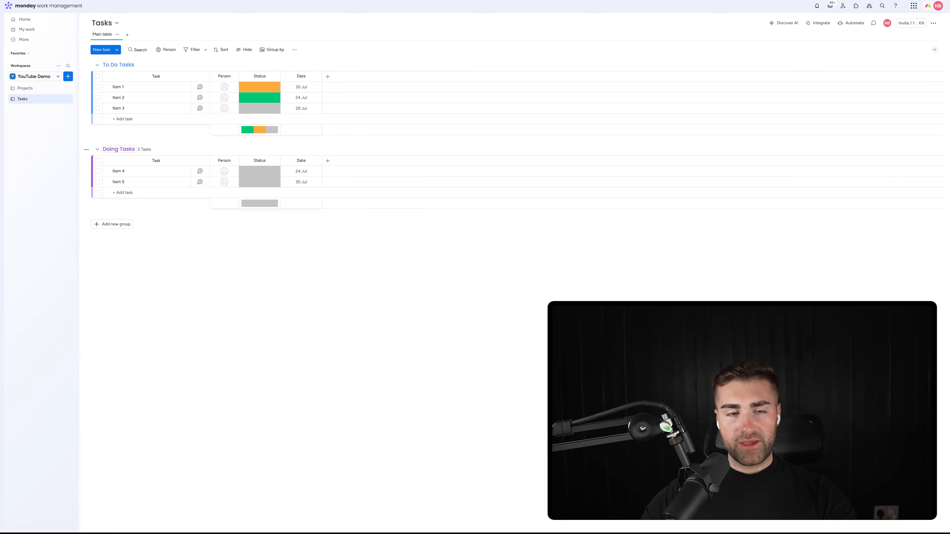
Step: Add a third group below Doing Tasks and name it Completed Tasks
{"action": "left_click", "coordinate": [112, 225]}
{"action": "left_click", "coordinate": [119, 222]}
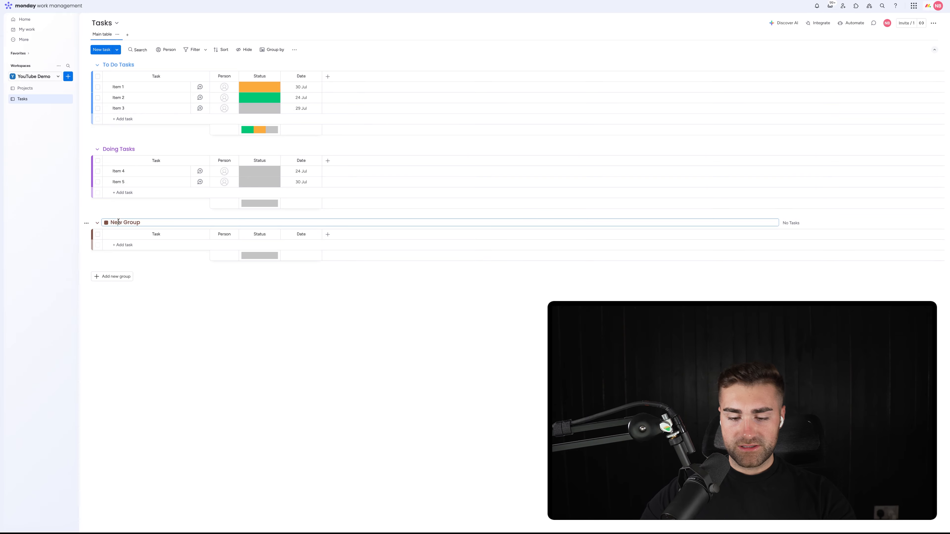
{"action": "type", "text": "Completed Tasks"}
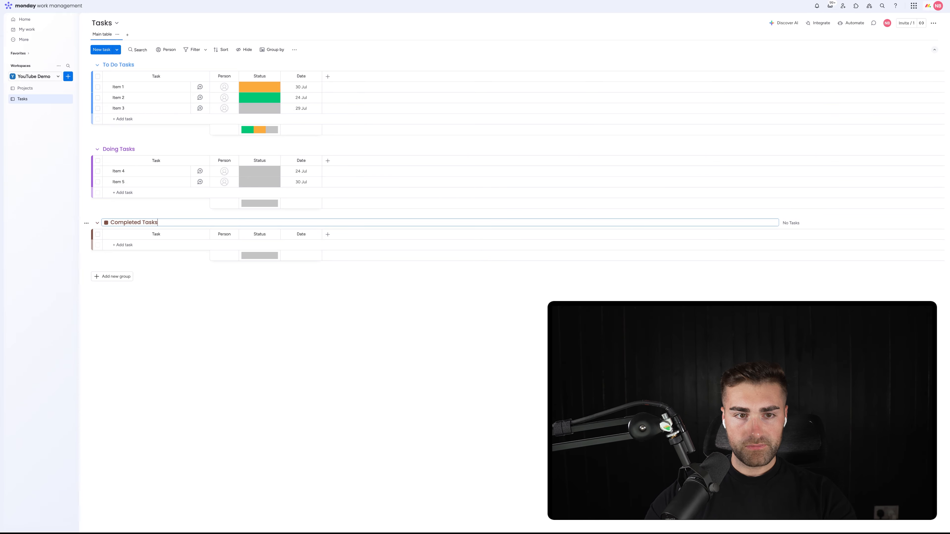
{"action": "key", "text": "Return"}
Step: Set the Completed Tasks group's colour to green and the To Do Tasks group's colour to dark grey
{"action": "left_click", "coordinate": [115, 221]}
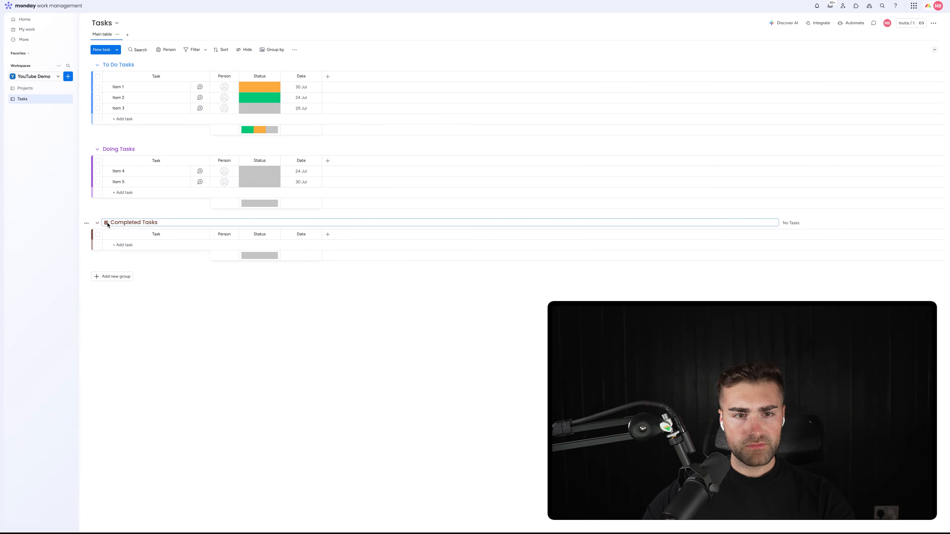
{"action": "left_click", "coordinate": [107, 225]}
{"action": "left_click", "coordinate": [117, 240]}
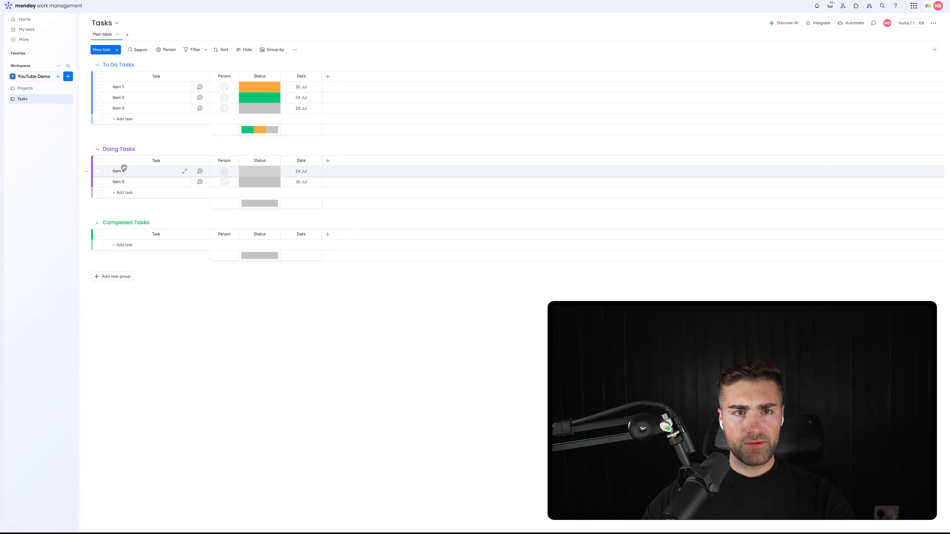
{"action": "left_click", "coordinate": [111, 66]}
{"action": "left_click", "coordinate": [106, 65]}
{"action": "left_click", "coordinate": [126, 106]}
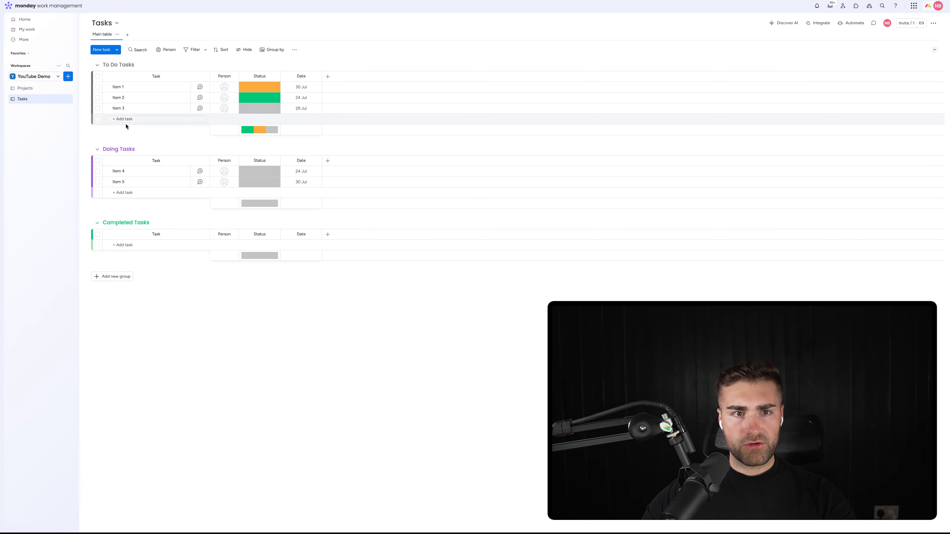
Step: Name the grey default label of the Tasks board's Status column To Do and add the labels Doing and Completed
{"action": "left_click", "coordinate": [267, 90]}
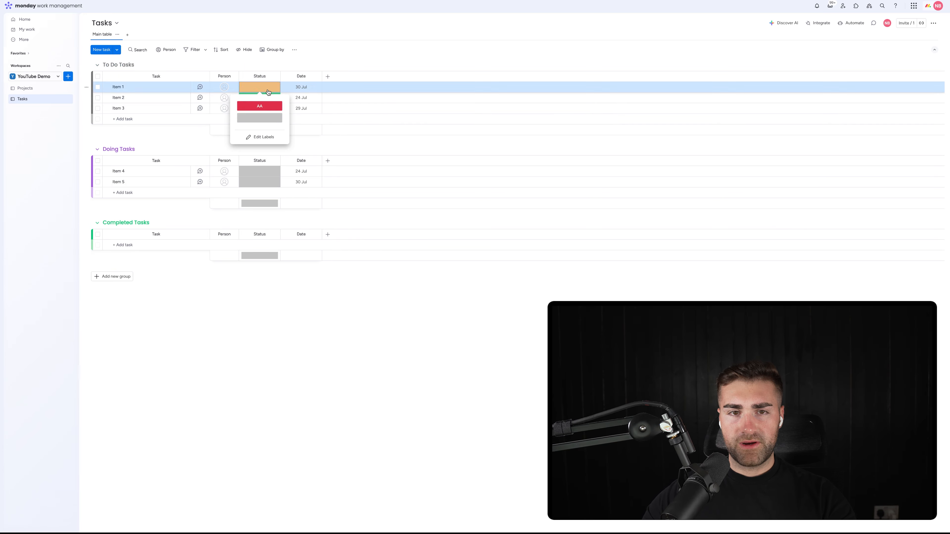
{"action": "left_click", "coordinate": [262, 137]}
{"action": "left_click", "coordinate": [258, 118]}
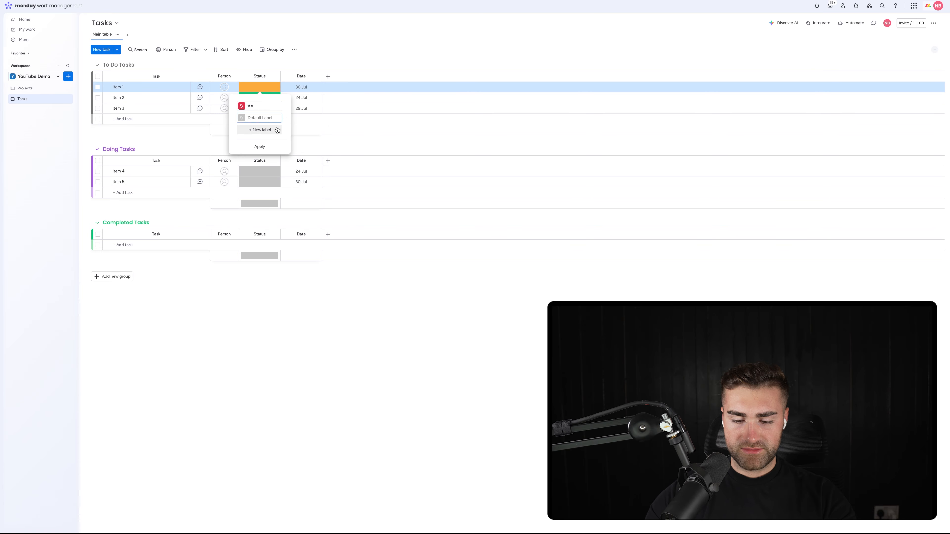
{"action": "type", "text": "To Do"}
{"action": "key", "text": "Return"}
{"action": "type", "text": "Doing"}
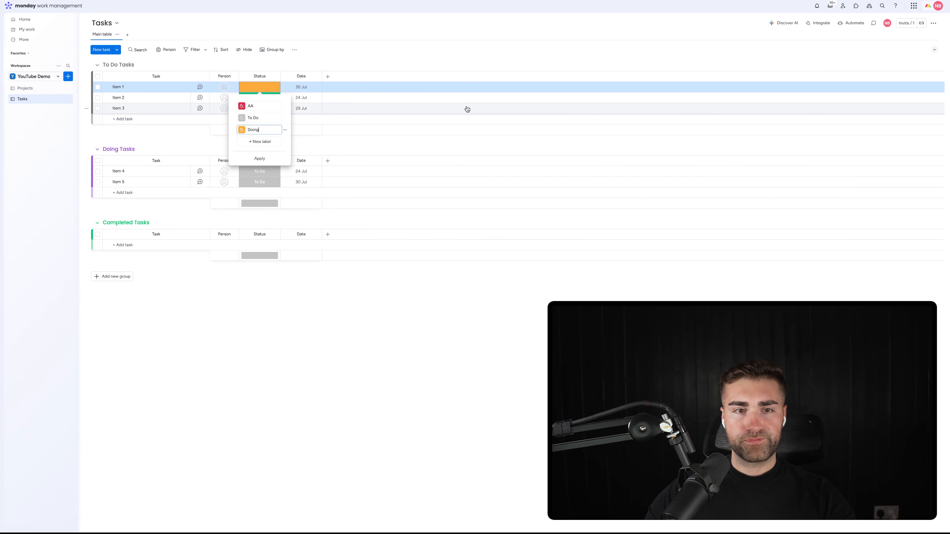
{"action": "key", "text": "Return"}
{"action": "type", "text": "Completed"}
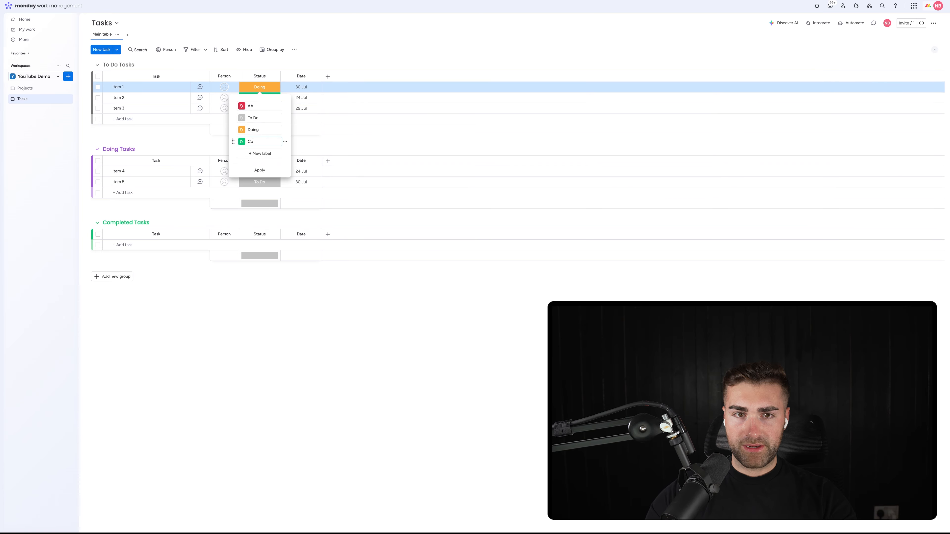
Step: Delete the AA status label, change the Doing label's colour to purple, and apply the label edits
{"action": "left_click", "coordinate": [285, 108]}
{"action": "left_click", "coordinate": [310, 130]}
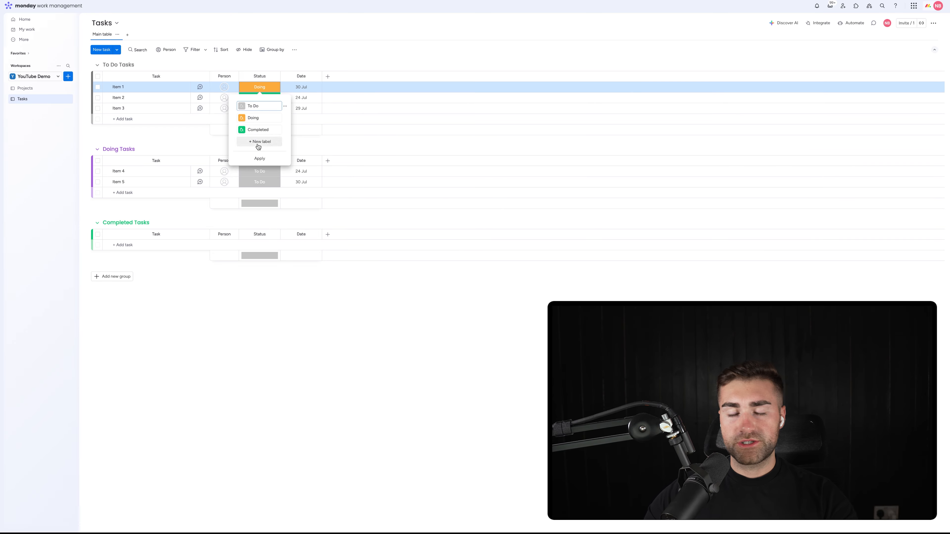
{"action": "left_click", "coordinate": [242, 118]}
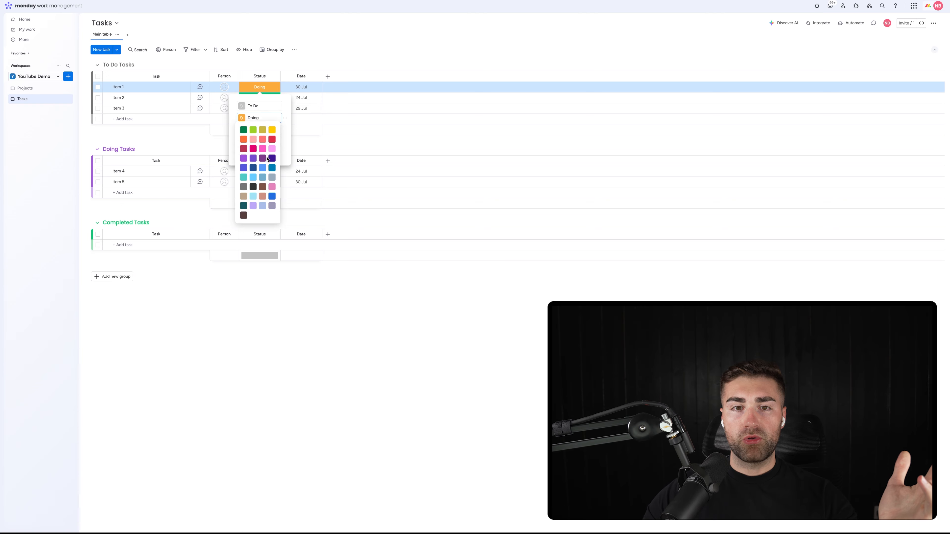
{"action": "left_click", "coordinate": [253, 158]}
{"action": "left_click", "coordinate": [261, 153]}
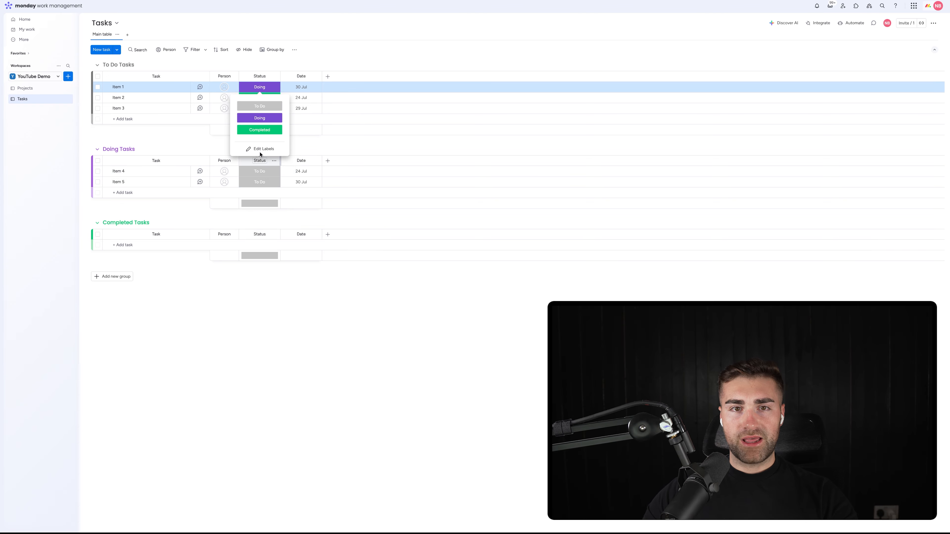
Step: Hide the column summary of the Status column on the Tasks board
{"action": "left_click", "coordinate": [279, 80]}
{"action": "left_click", "coordinate": [274, 77]}
{"action": "mouse_move", "coordinate": [295, 80]}
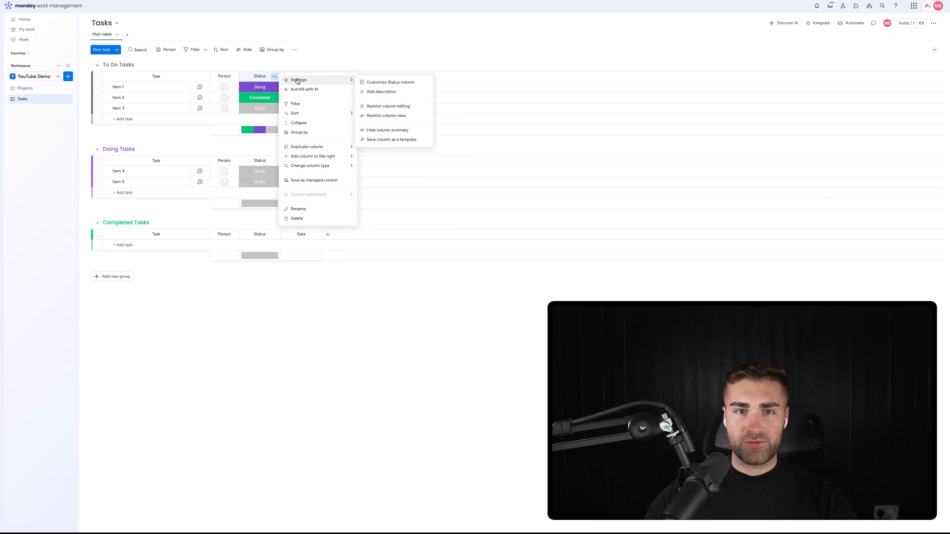
{"action": "left_click", "coordinate": [388, 130]}
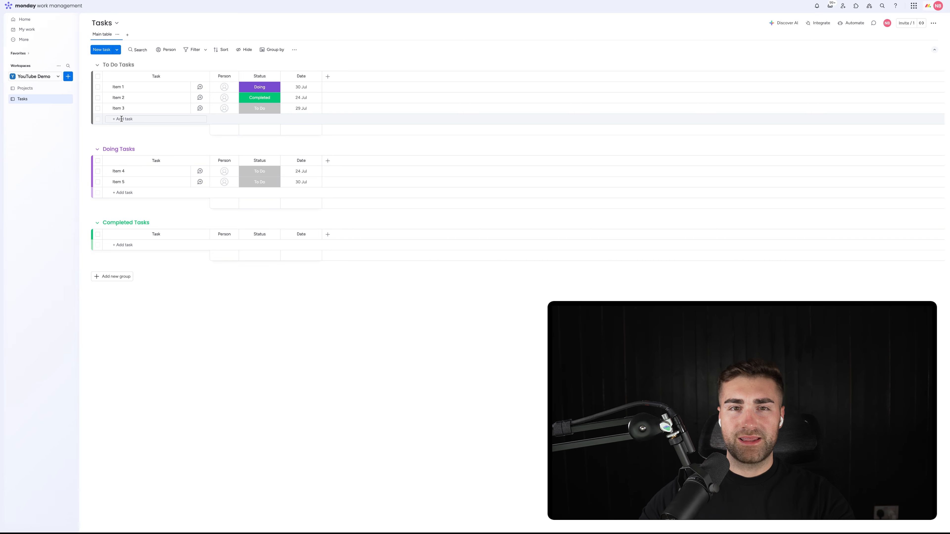
Step: Rename the Date column of the Tasks board as Date Created
{"action": "left_click", "coordinate": [301, 76]}
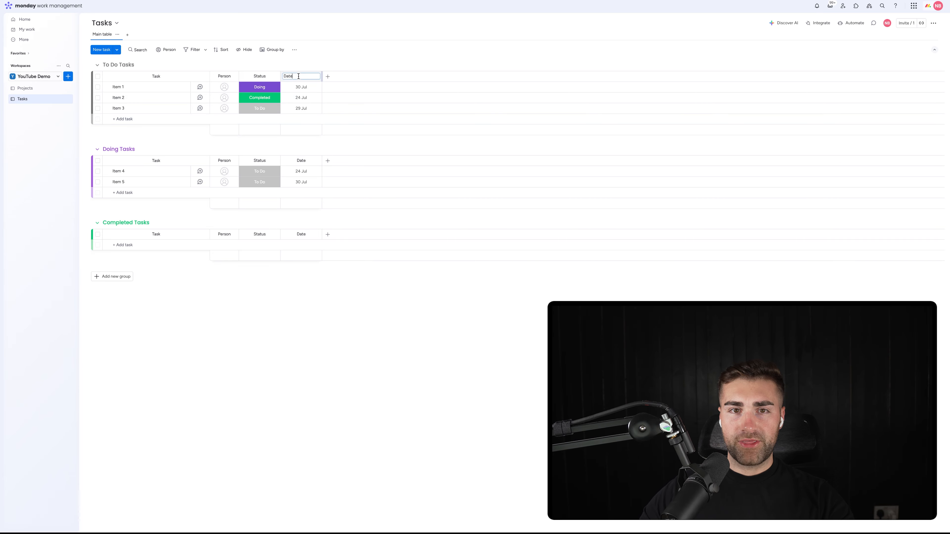
{"action": "type", "text": "Created"}
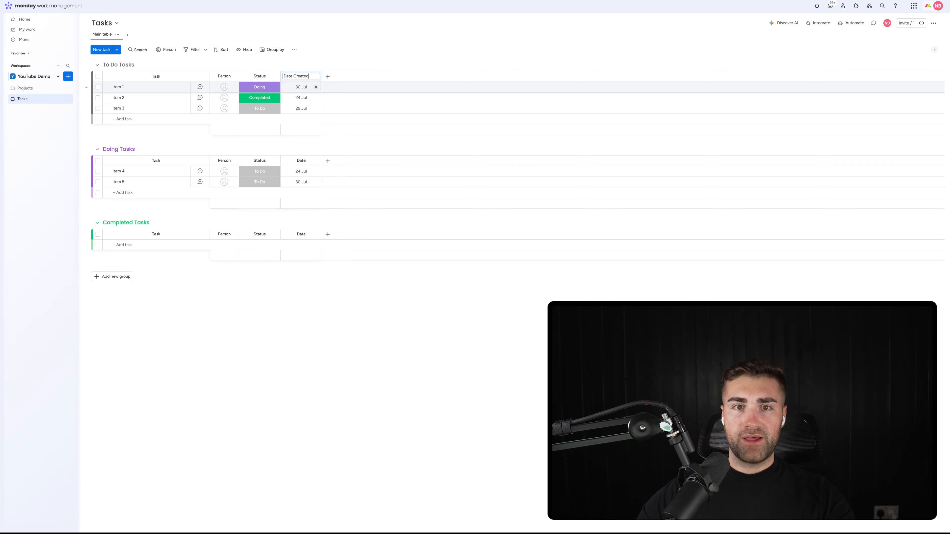
{"action": "key", "text": "Return"}
Step: Add a Date column after Date Created and name it Date Completed
{"action": "left_click", "coordinate": [328, 77]}
{"action": "type", "text": "date"}
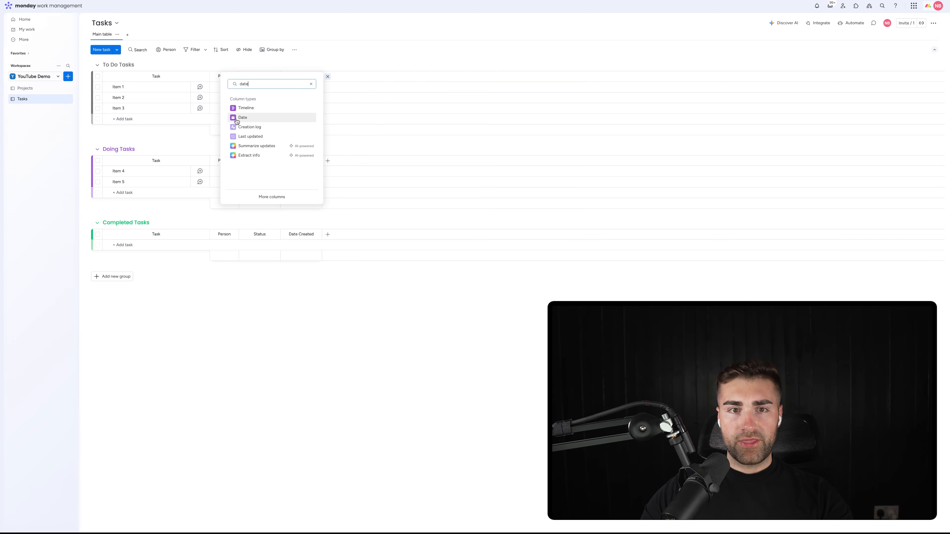
{"action": "left_click", "coordinate": [242, 118]}
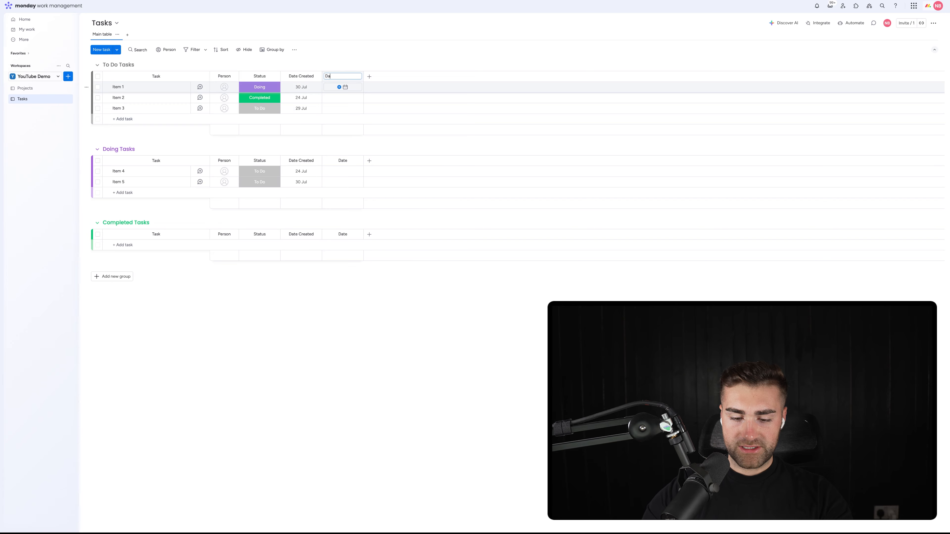
{"action": "type", "text": "Date Completed"}
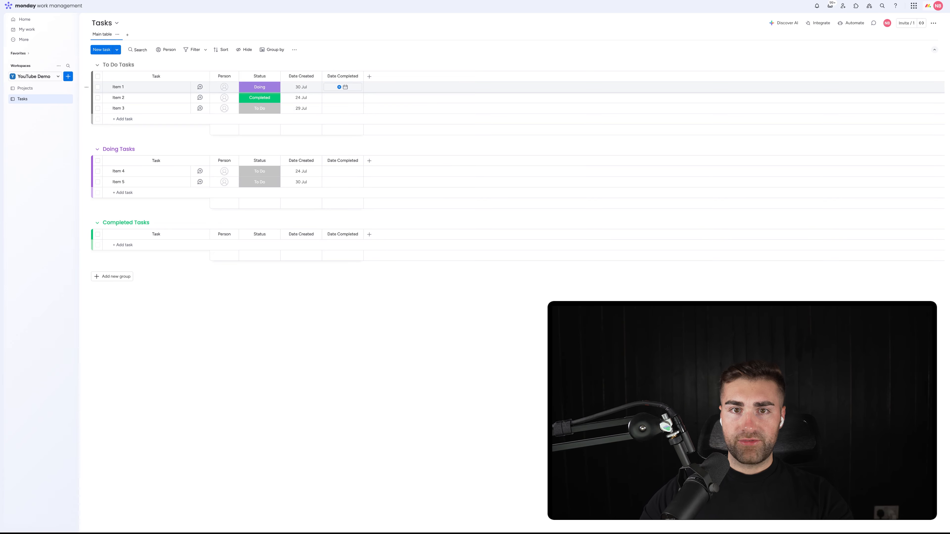
{"action": "key", "text": "Return"}
Step: Add a Formula column whose formula, generated by the AI assistant, calculates the difference between date created and date completed
{"action": "left_click", "coordinate": [369, 76]}
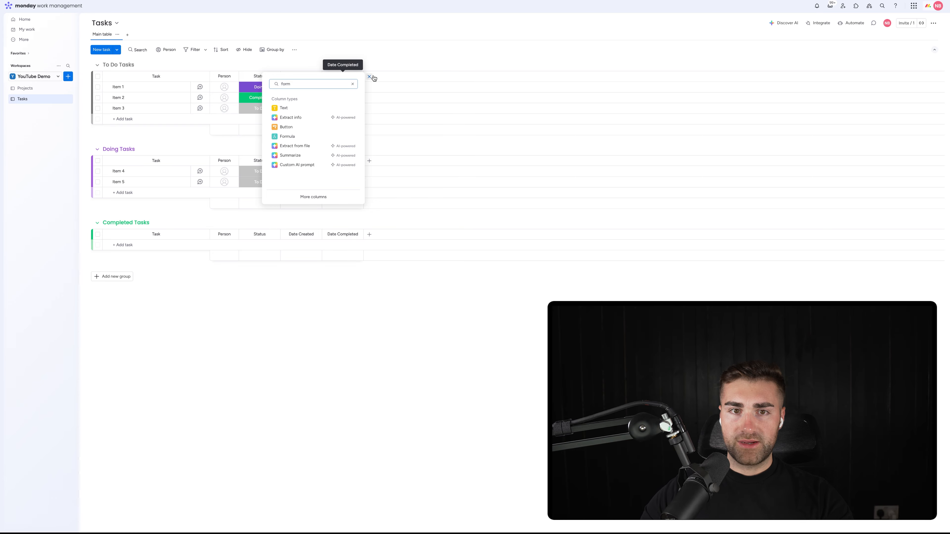
{"action": "left_click", "coordinate": [311, 128]}
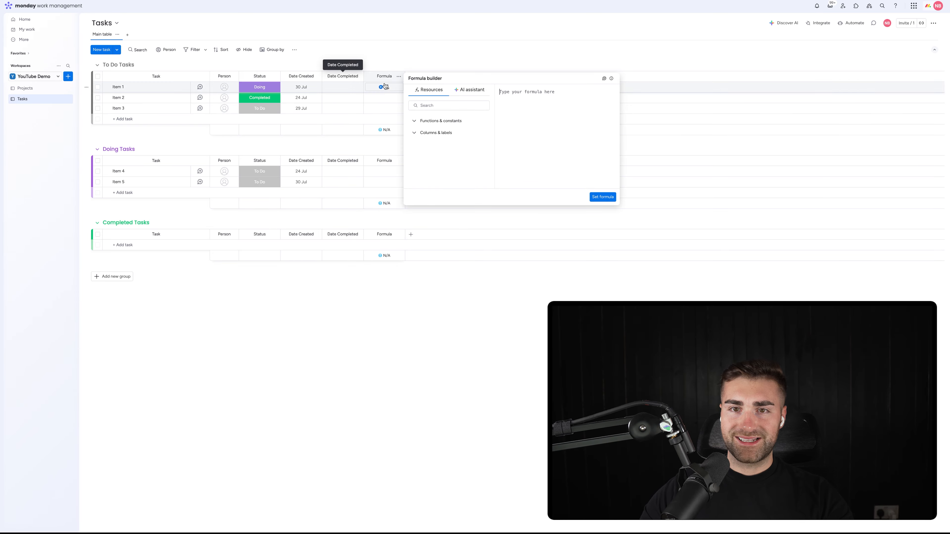
{"action": "left_click", "coordinate": [469, 89]}
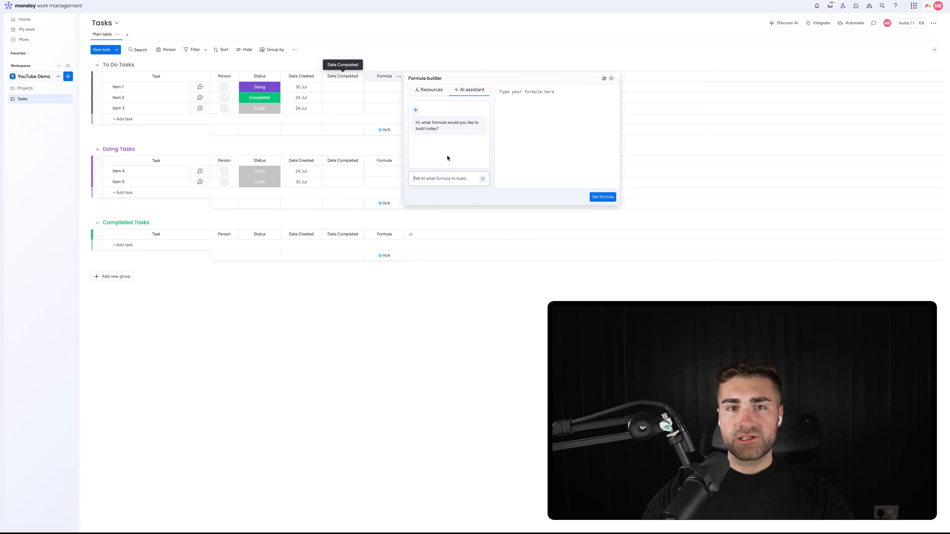
{"action": "type", "text": "difference between"}
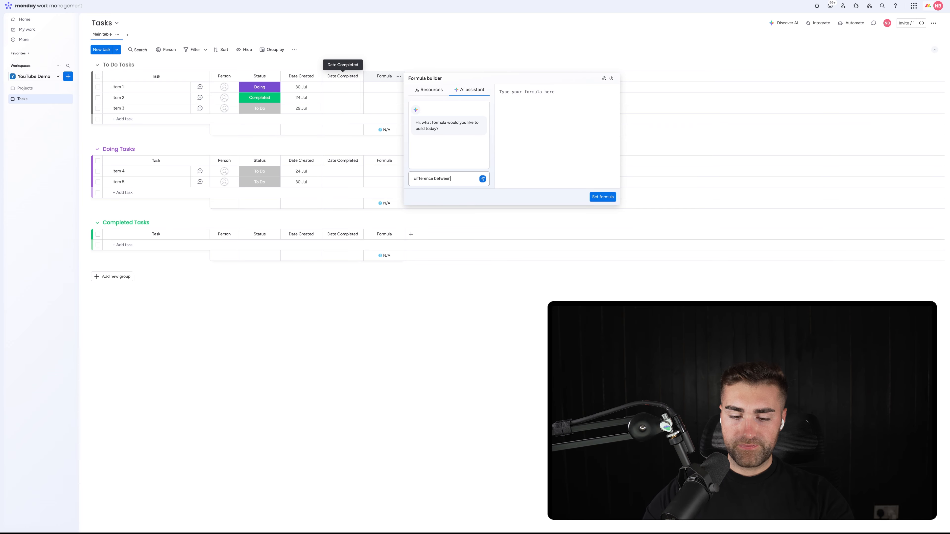
{"action": "type", "text": " and"}
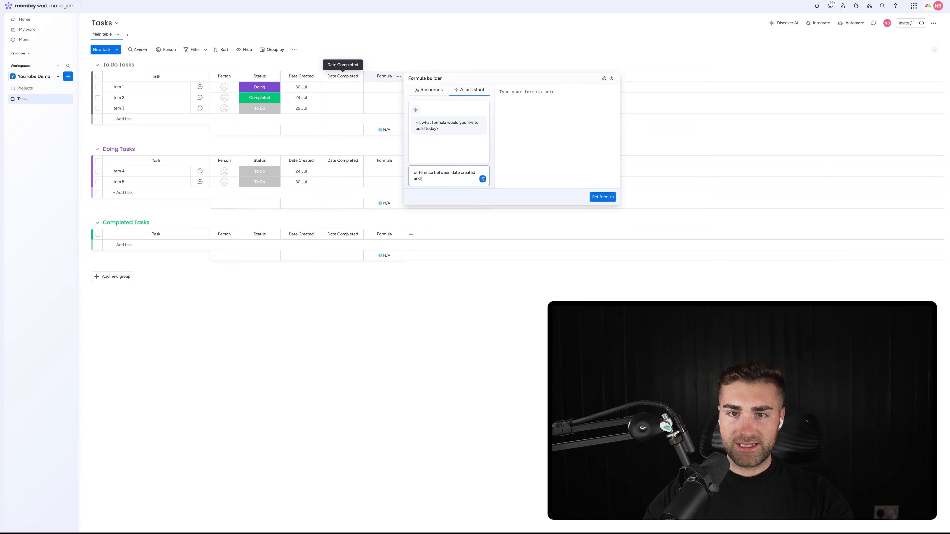
{"action": "type", "text": " date completed"}
{"action": "key", "text": "Return"}
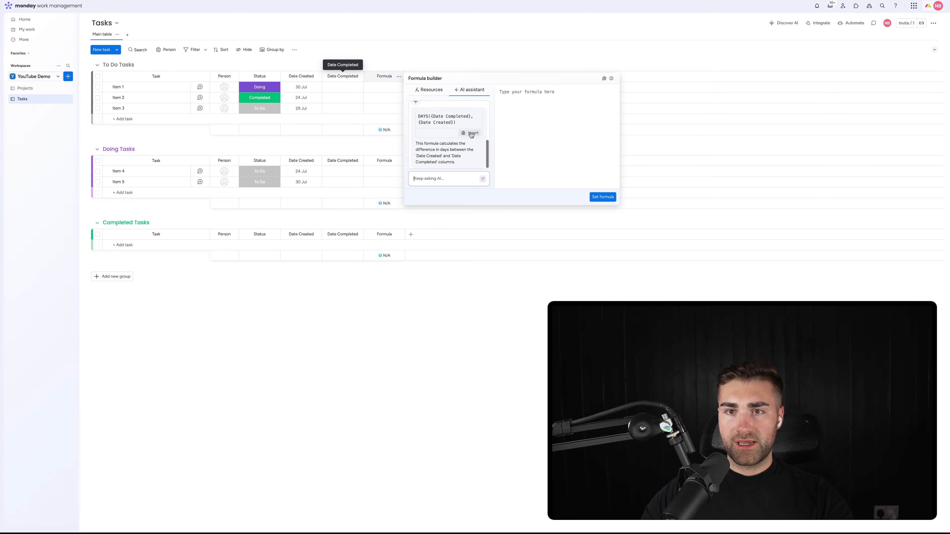
{"action": "left_click", "coordinate": [471, 132]}
{"action": "left_click", "coordinate": [601, 197]}
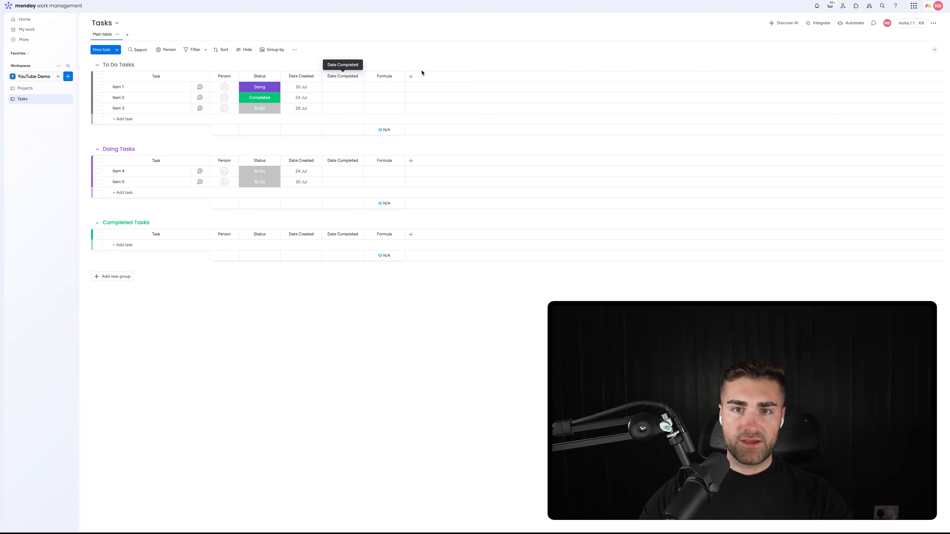
Step: Rename the Formula column as TTC
{"action": "left_click", "coordinate": [384, 77]}
{"action": "type", "text": "TTC"}
{"action": "key", "text": "Return"}
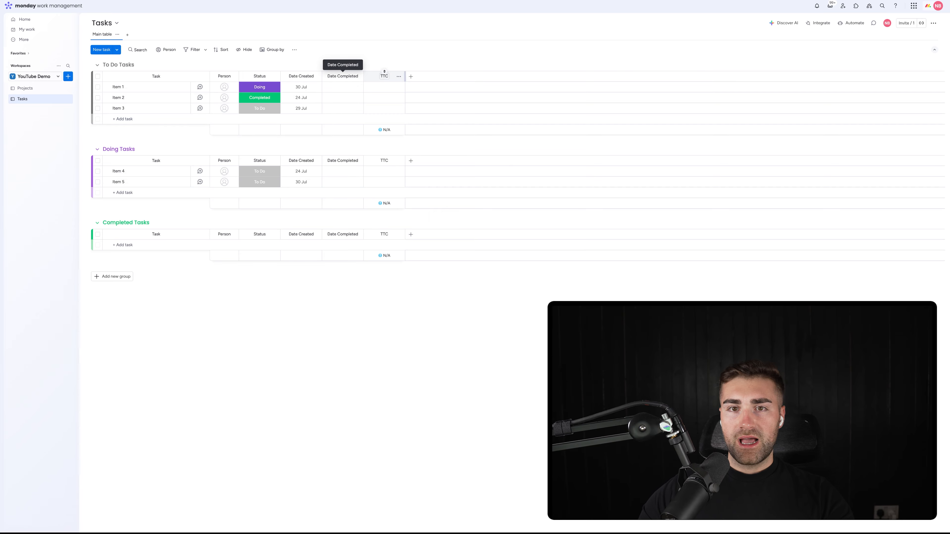
Step: Hide the column summary of the TTC column and reload the Tasks board
{"action": "left_click", "coordinate": [398, 77]}
{"action": "mouse_move", "coordinate": [440, 80]}
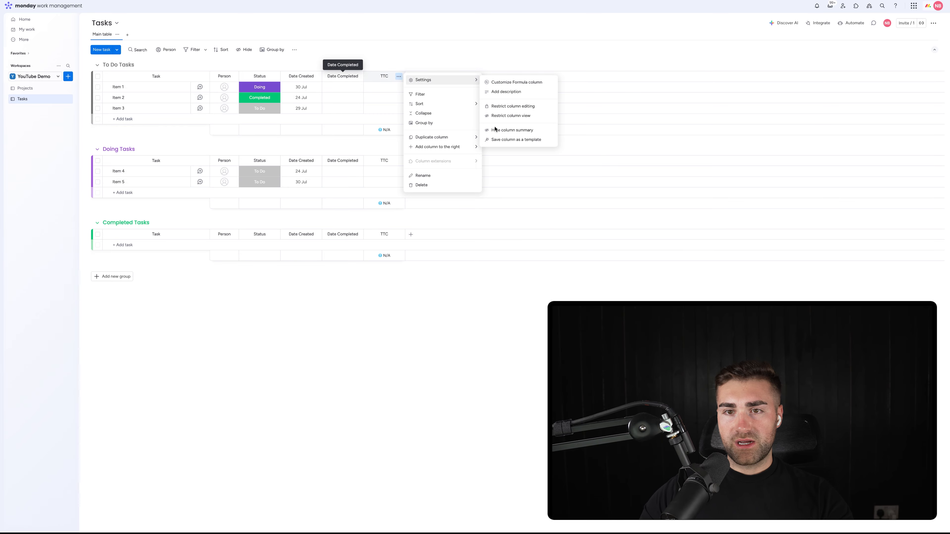
{"action": "left_click", "coordinate": [497, 129]}
{"action": "key", "text": "super+r"}
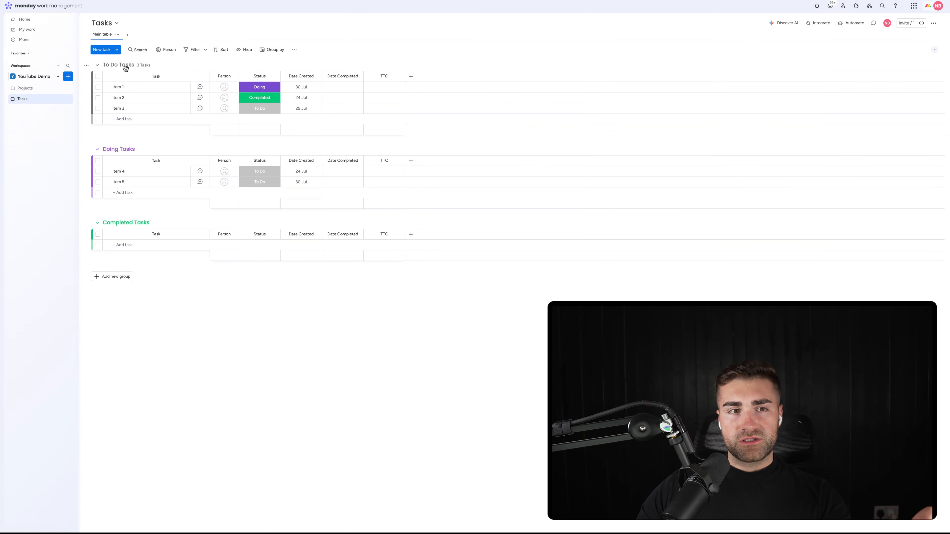
{"action": "left_click", "coordinate": [44, 89]}
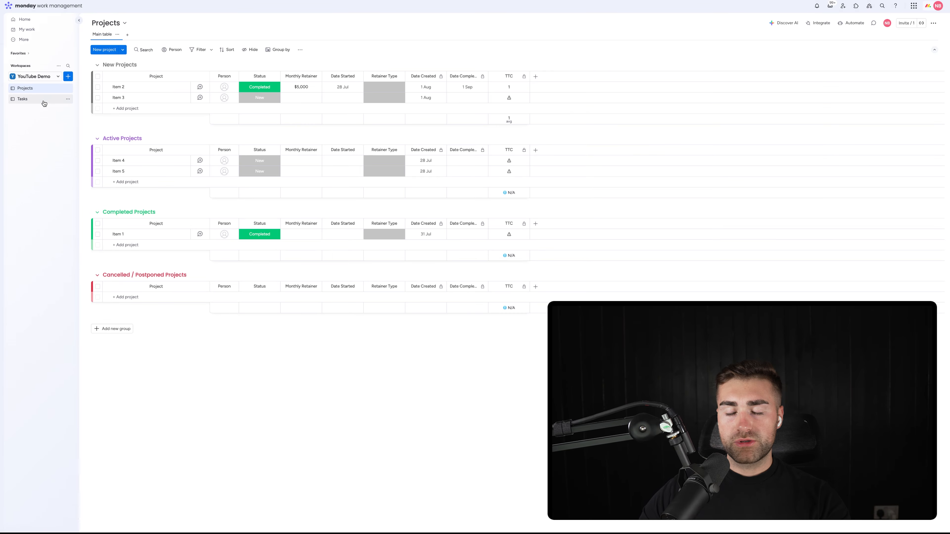
{"action": "left_click", "coordinate": [43, 100]}
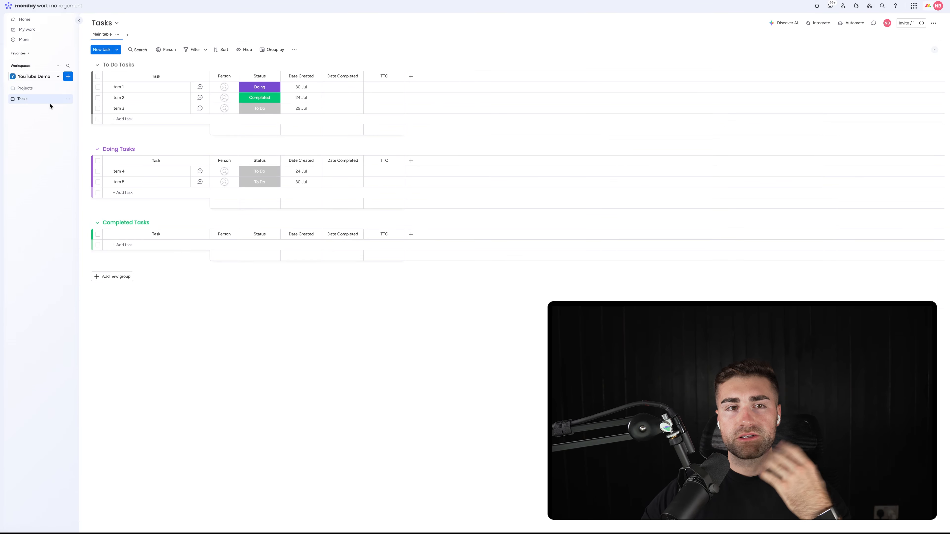
{"action": "left_click", "coordinate": [21, 91]}
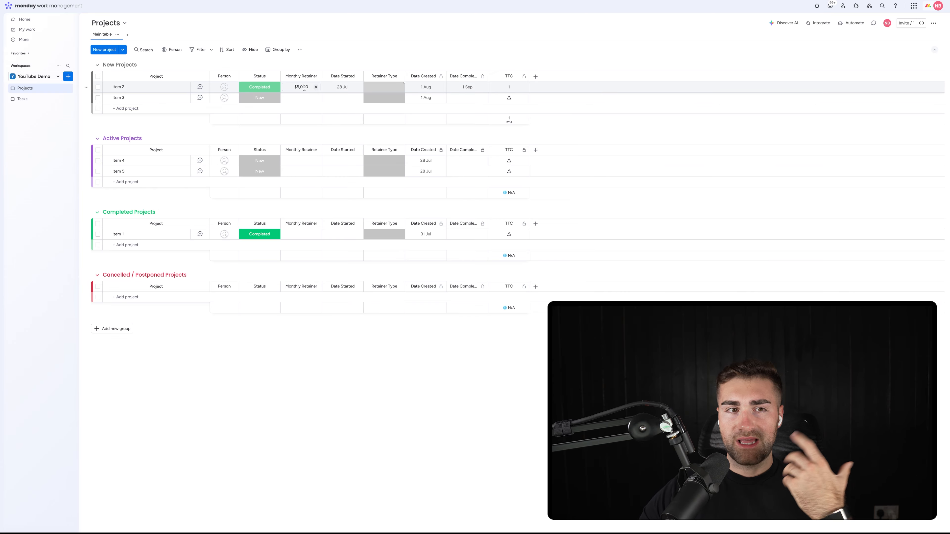
{"action": "left_click", "coordinate": [23, 99]}
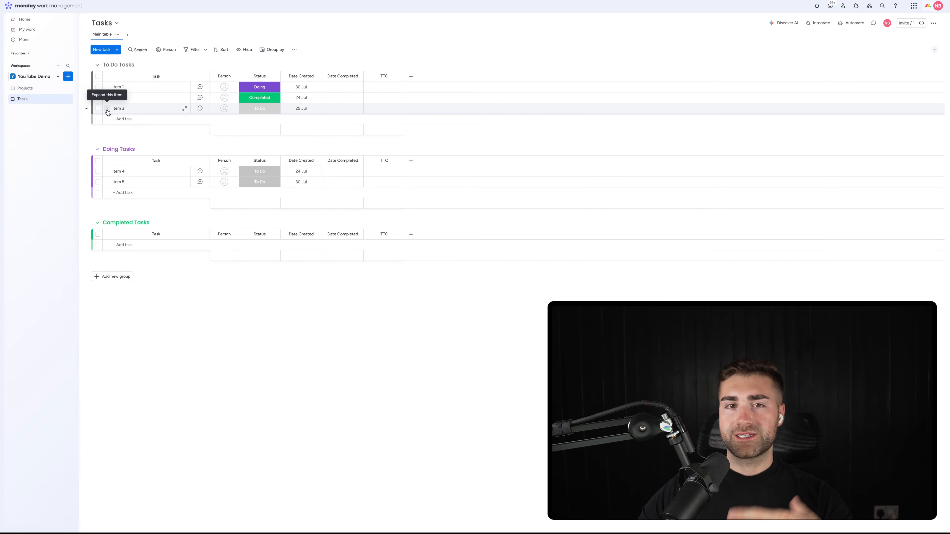
{"action": "left_click", "coordinate": [107, 109]}
{"action": "left_click", "coordinate": [107, 109]}
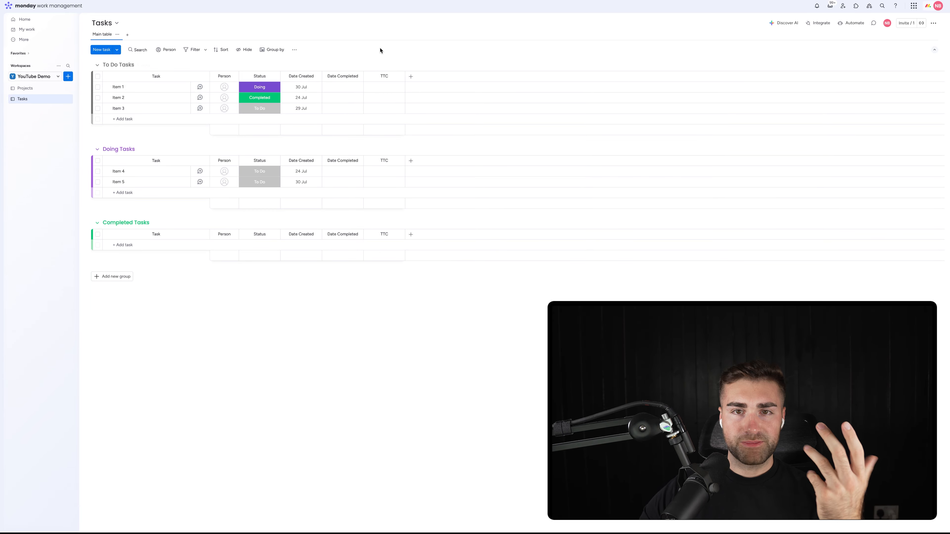
{"action": "left_click", "coordinate": [408, 76]}
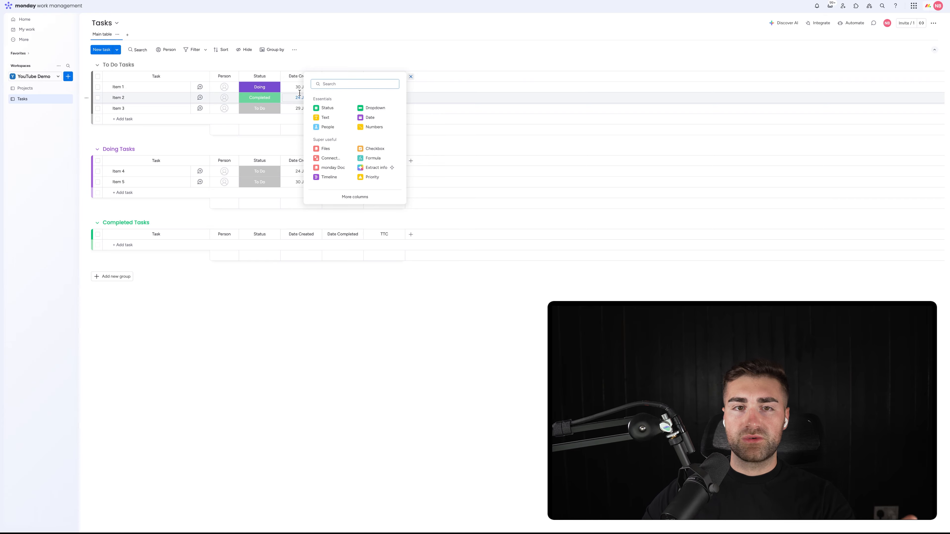
{"action": "left_click", "coordinate": [350, 44]}
Step: Start a custom automation on the Projects board that triggers when the Date Started date arrives
{"action": "left_click", "coordinate": [41, 89]}
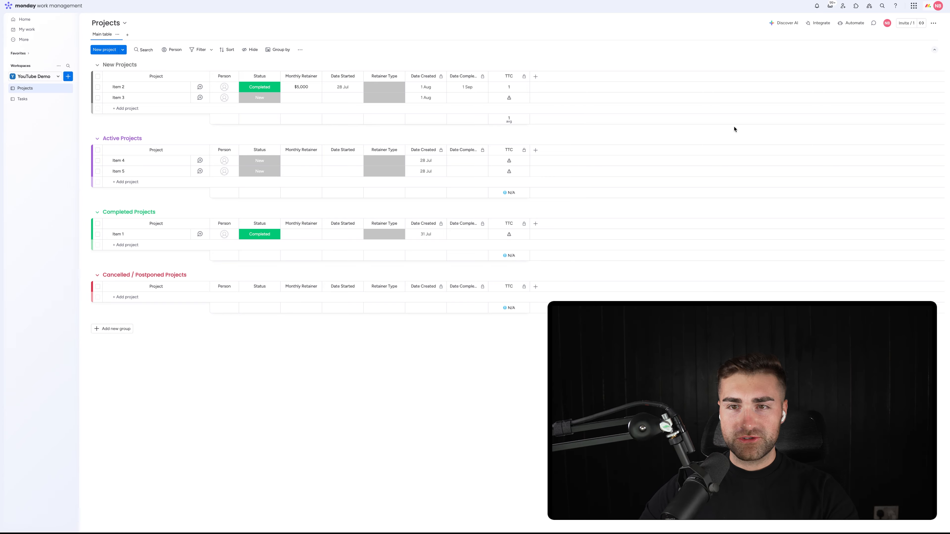
{"action": "left_click", "coordinate": [851, 23]}
{"action": "left_click", "coordinate": [505, 23]}
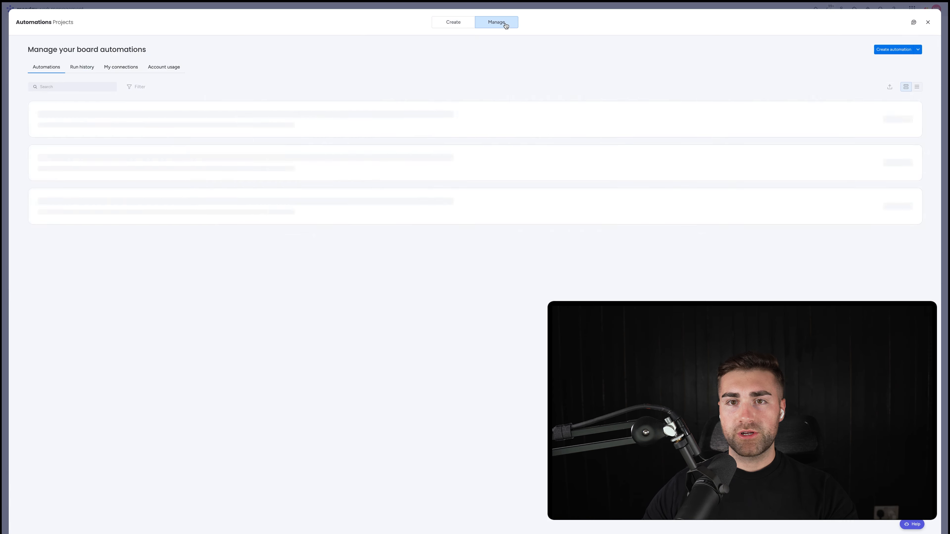
{"action": "left_click", "coordinate": [894, 49]}
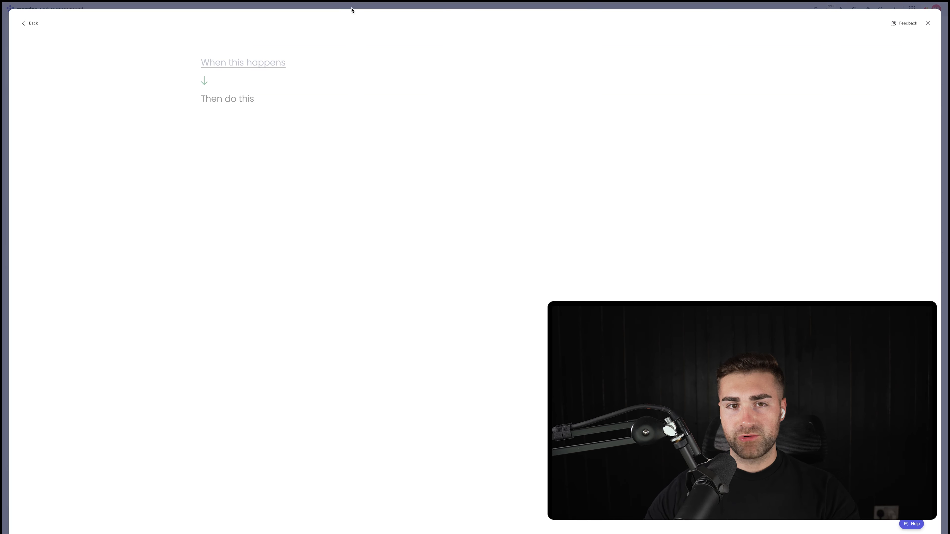
{"action": "left_click", "coordinate": [251, 66]}
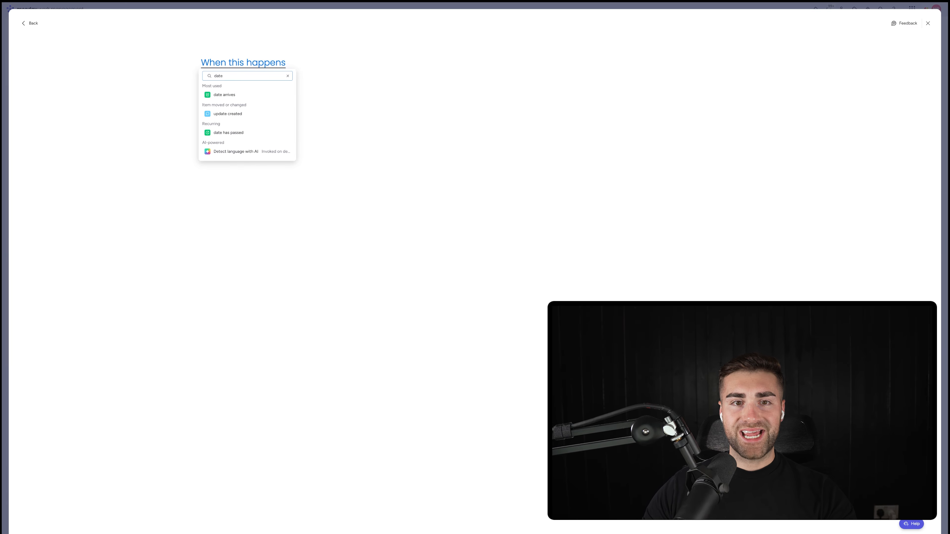
{"action": "left_click", "coordinate": [234, 97]}
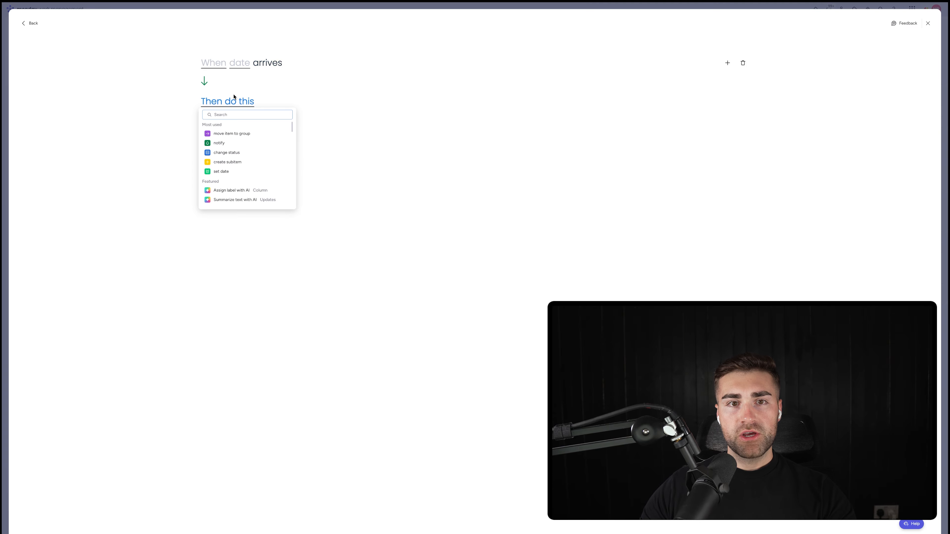
{"action": "left_click", "coordinate": [237, 63]}
{"action": "left_click", "coordinate": [245, 86]}
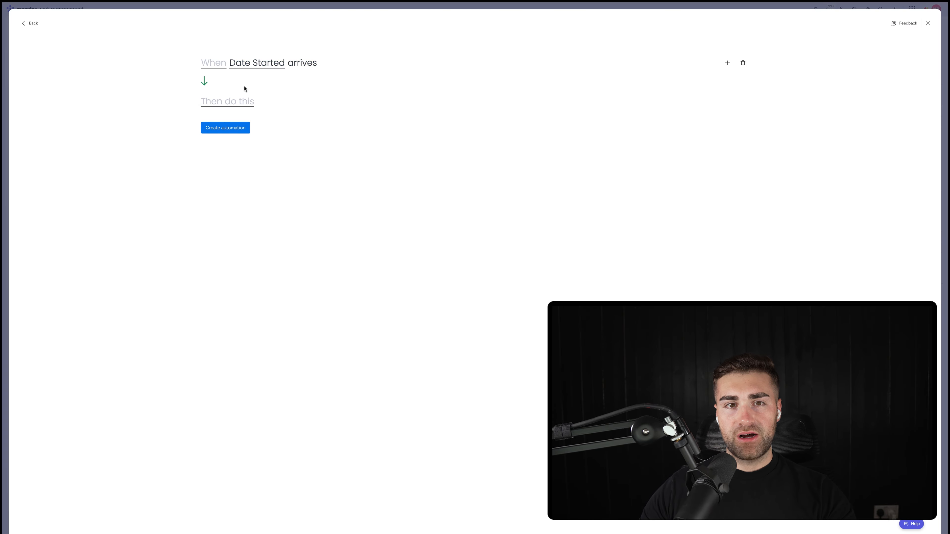
Step: Set the automation's trigger timing to 1 month after the Date Started date
{"action": "left_click", "coordinate": [218, 67]}
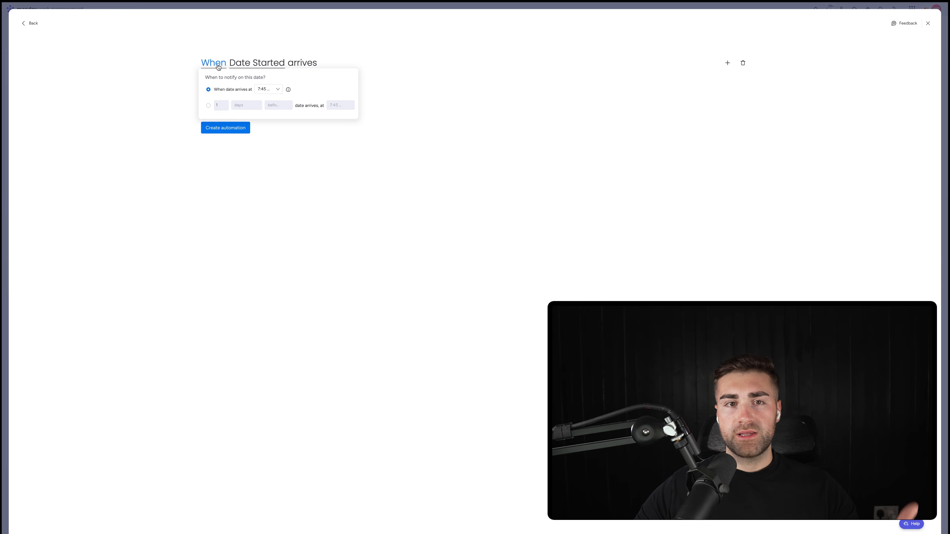
{"action": "left_click", "coordinate": [208, 105]}
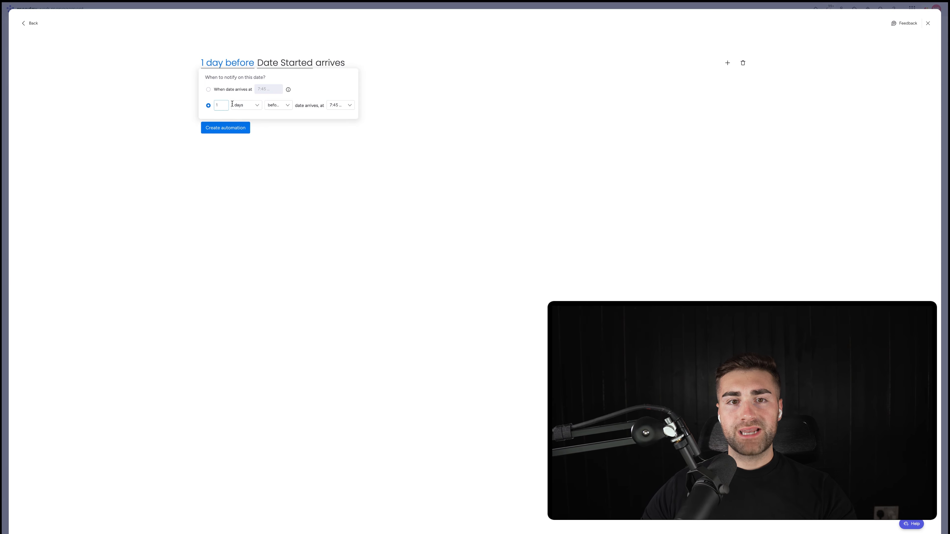
{"action": "left_click", "coordinate": [241, 106]}
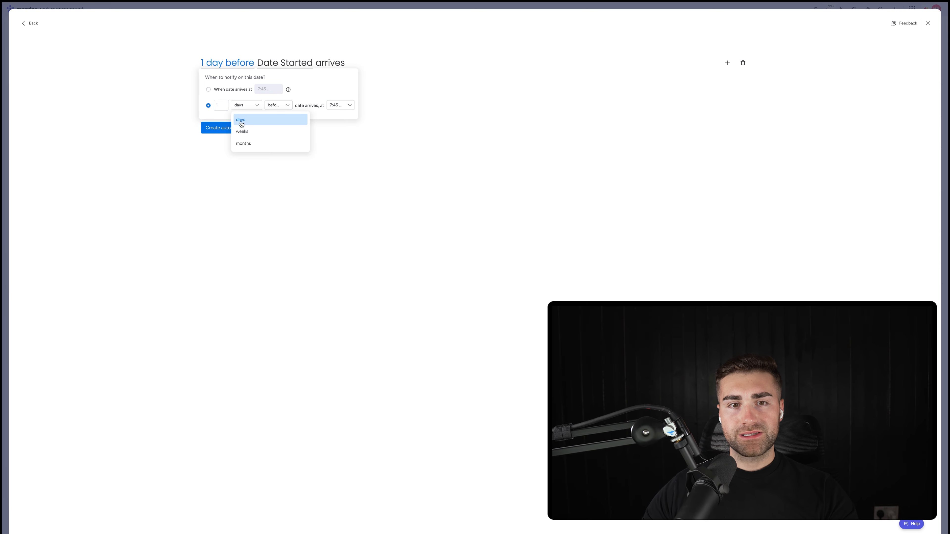
{"action": "left_click", "coordinate": [241, 144]}
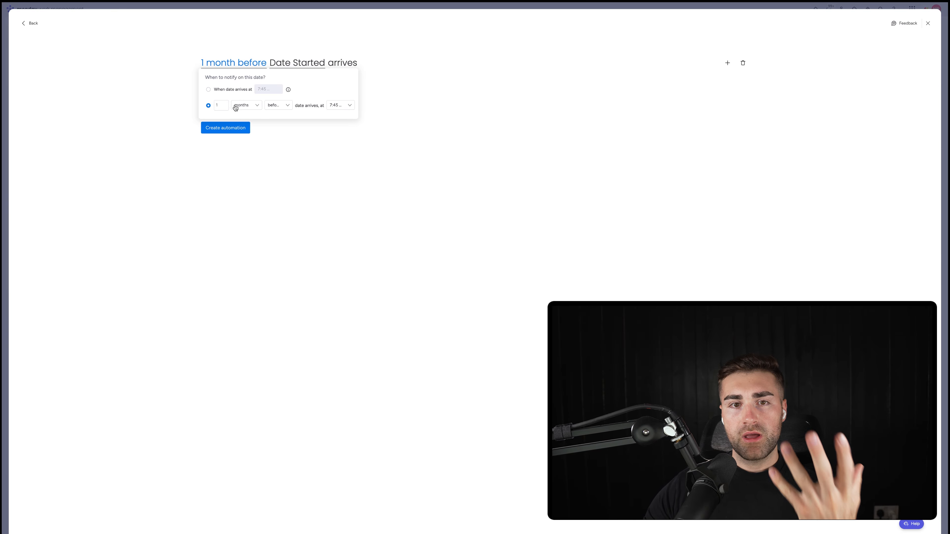
{"action": "left_click", "coordinate": [273, 105]}
{"action": "left_click", "coordinate": [284, 129]}
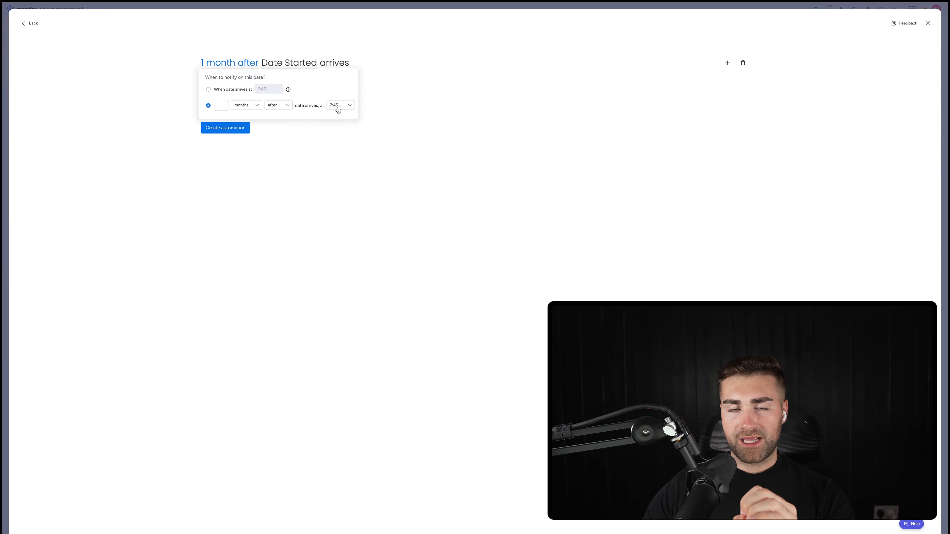
{"action": "left_click", "coordinate": [426, 93]}
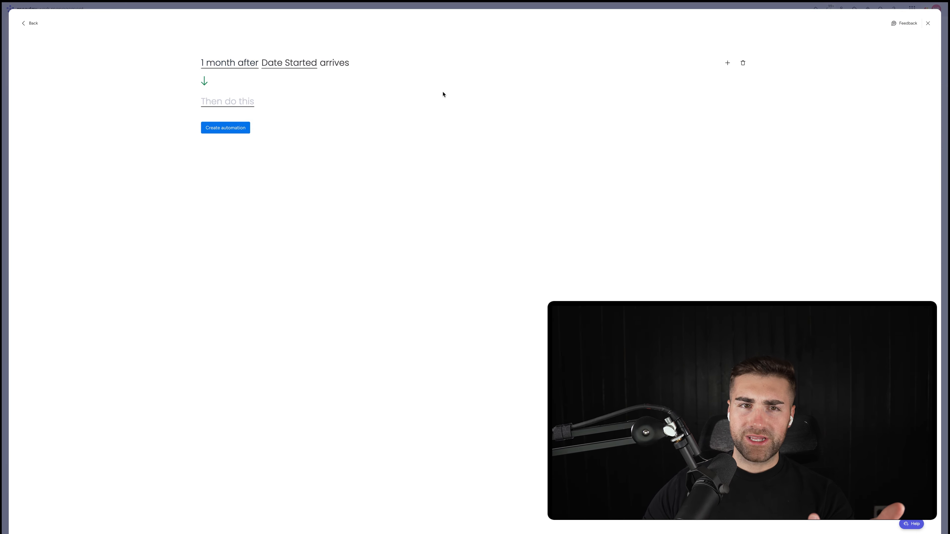
Step: Add a condition to the automation requiring that Status is Active
{"action": "left_click", "coordinate": [727, 63]}
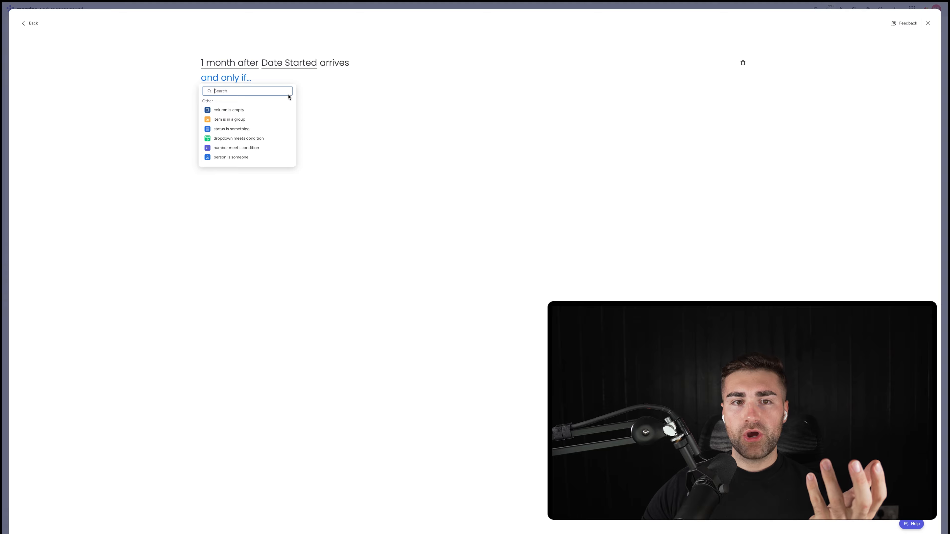
{"action": "left_click", "coordinate": [236, 128]}
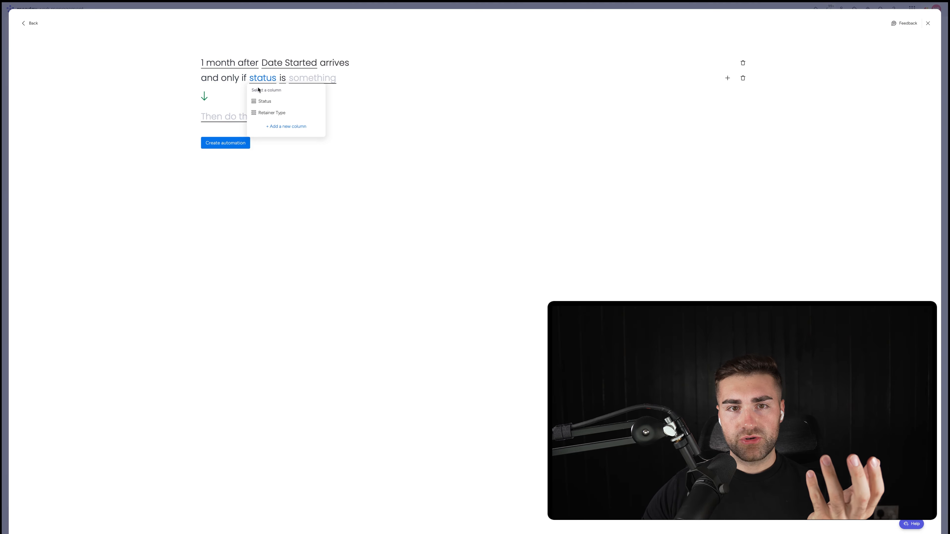
{"action": "left_click", "coordinate": [283, 92]}
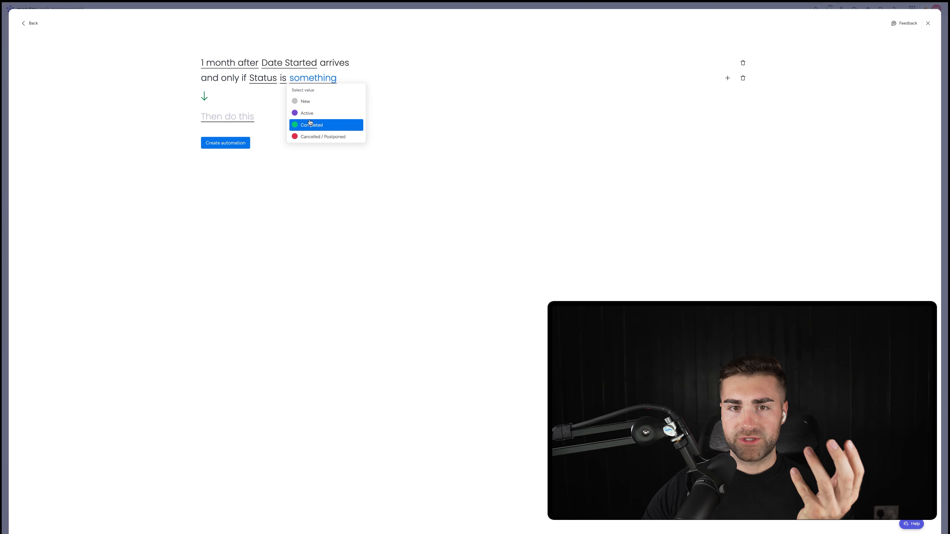
{"action": "left_click", "coordinate": [309, 116]}
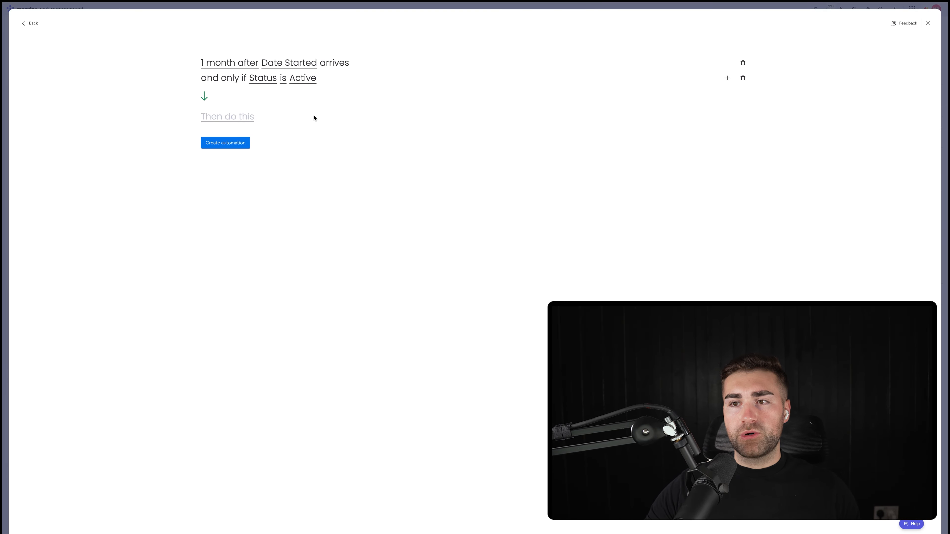
Step: Add a second condition to the automation requiring that Retainer Type is the expensive package label
{"action": "left_click", "coordinate": [727, 78]}
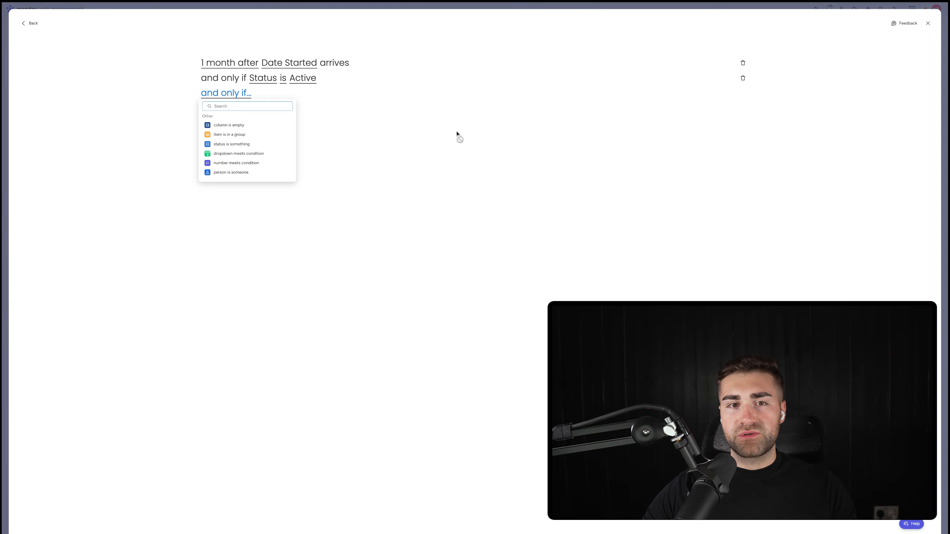
{"action": "left_click", "coordinate": [232, 144]}
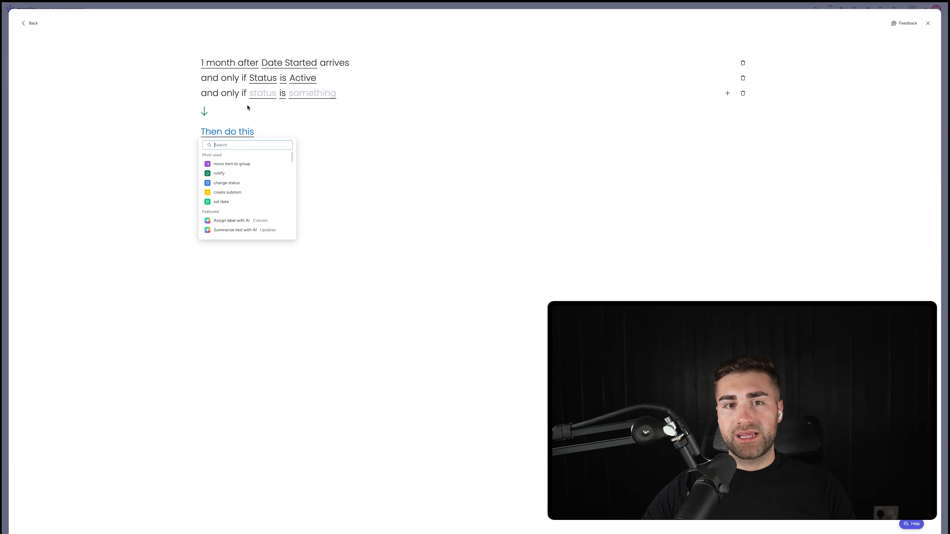
{"action": "left_click", "coordinate": [264, 94]}
{"action": "left_click", "coordinate": [269, 127]}
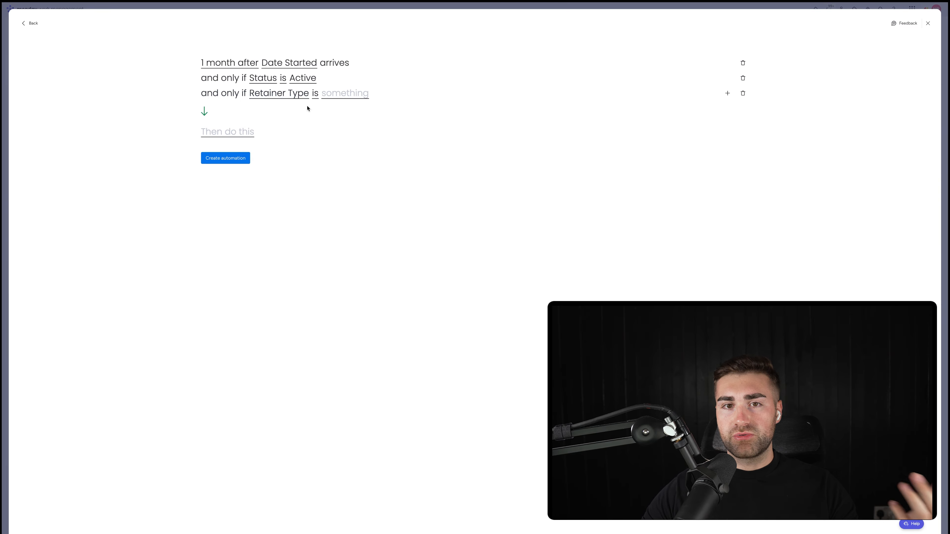
{"action": "left_click", "coordinate": [336, 96]}
{"action": "left_click", "coordinate": [339, 117]}
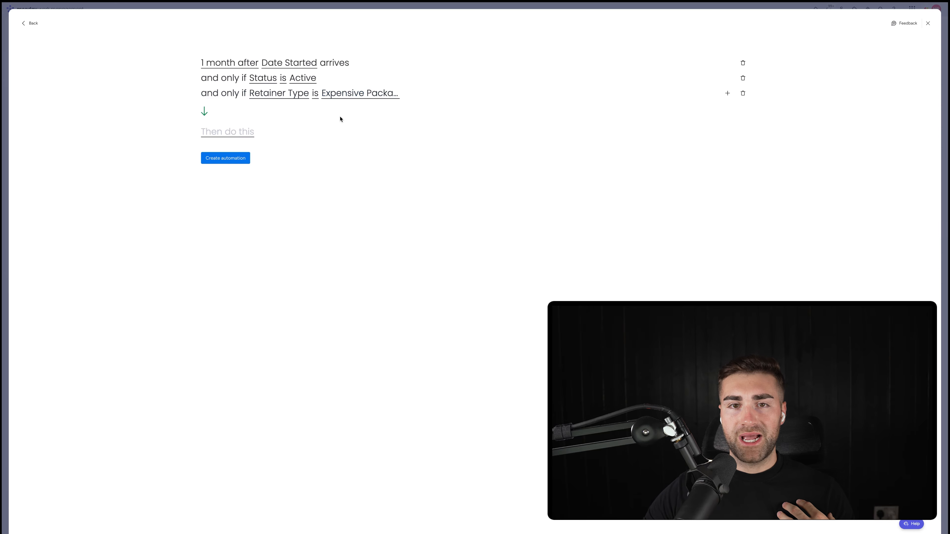
{"action": "left_click", "coordinate": [186, 114]}
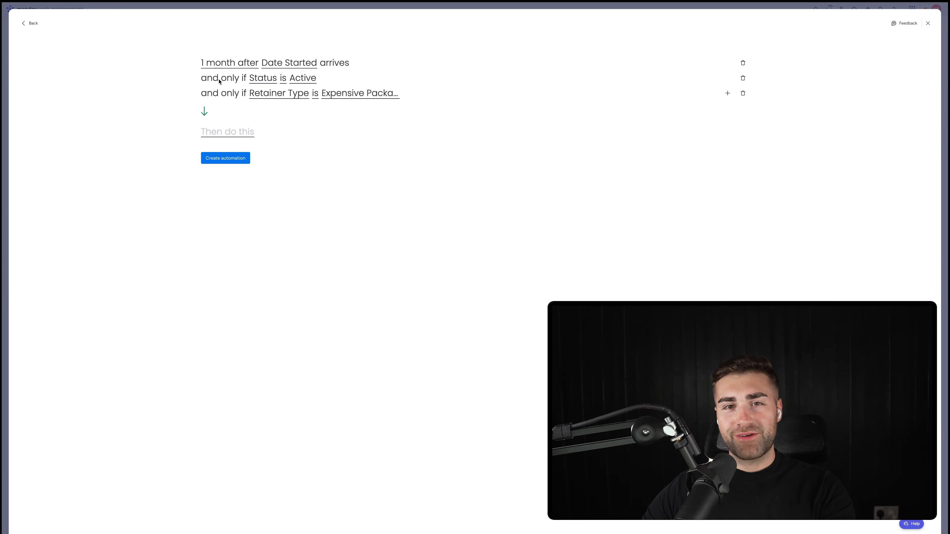
Step: Search the automation's actions for creating an item in a board, and discard the unfinished automation
{"action": "left_click", "coordinate": [237, 133]}
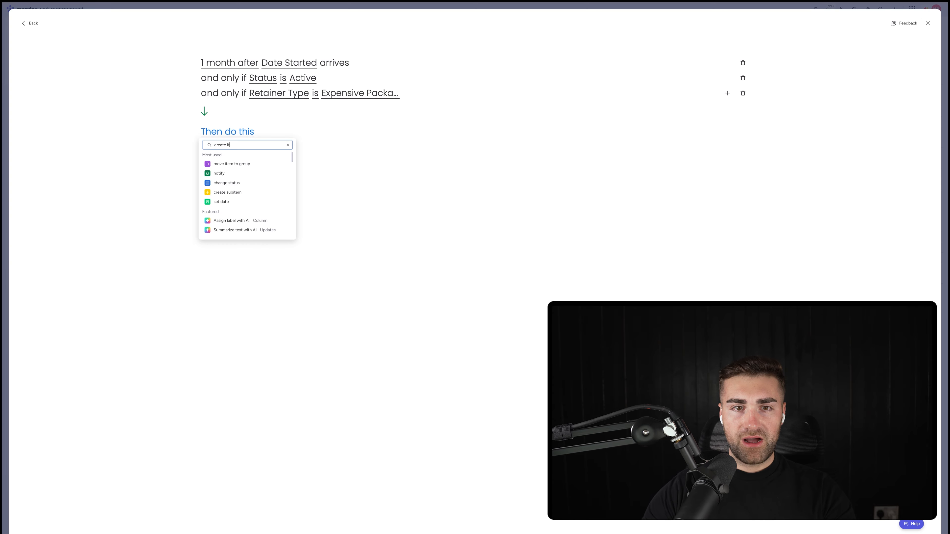
{"action": "type", "text": "create item in b"}
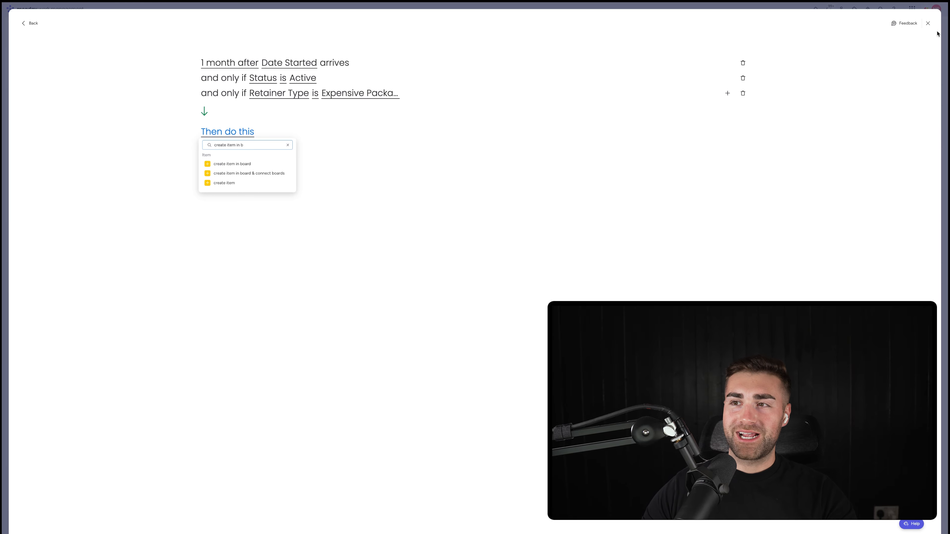
{"action": "left_click", "coordinate": [928, 24]}
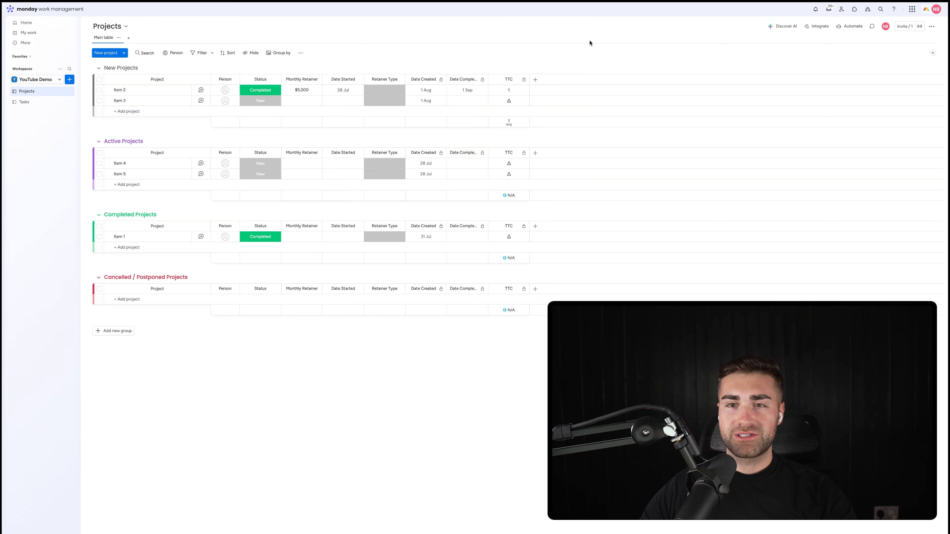
Step: Add a Connect boards column to Projects with a two-way connection to the Tasks board, and move it directly after Status
{"action": "left_click", "coordinate": [535, 80]}
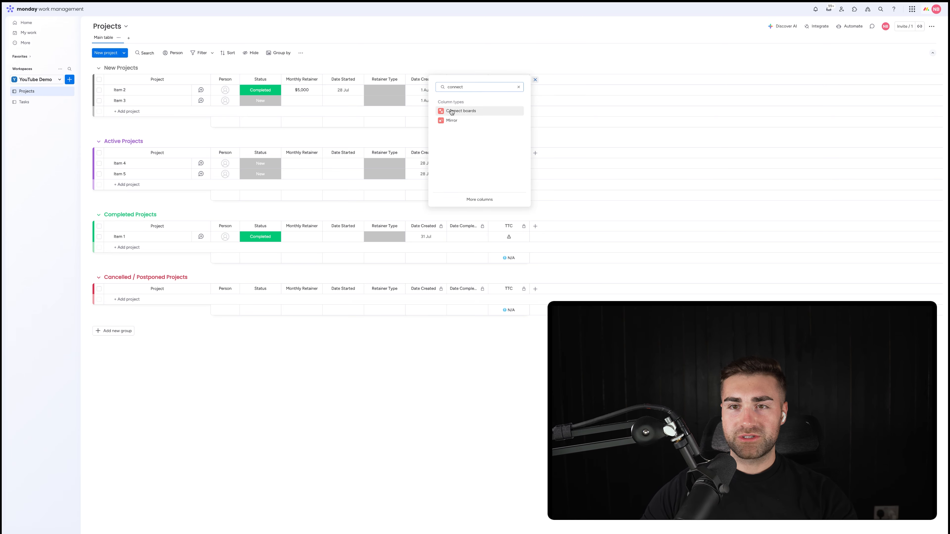
{"action": "left_click", "coordinate": [513, 111]}
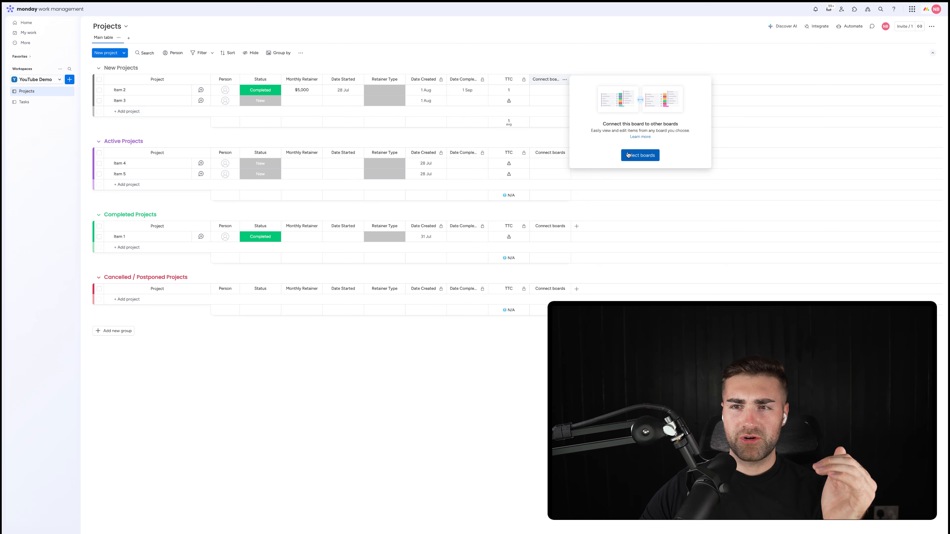
{"action": "left_click", "coordinate": [640, 152]}
{"action": "left_click", "coordinate": [612, 139]}
{"action": "left_click", "coordinate": [579, 197]}
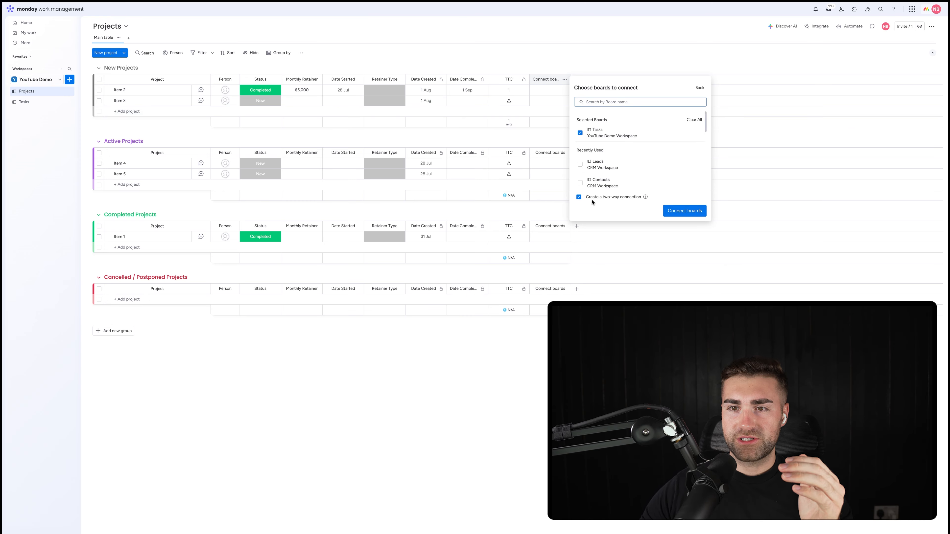
{"action": "left_click", "coordinate": [684, 210]}
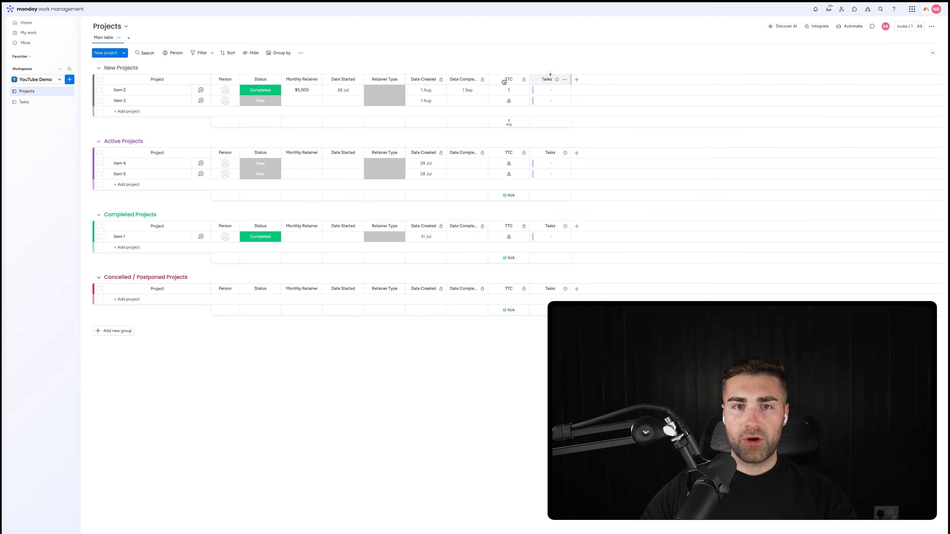
{"action": "left_click_drag", "start_coordinate": [504, 82], "coordinate": [303, 79]}
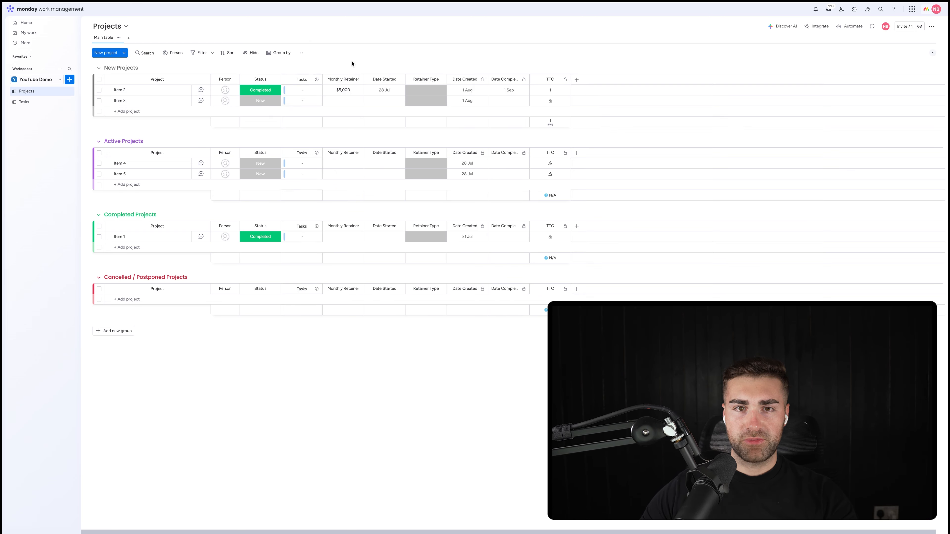
Step: On the Tasks board, rename the "link to Projects" column as Project
{"action": "left_click", "coordinate": [24, 102]}
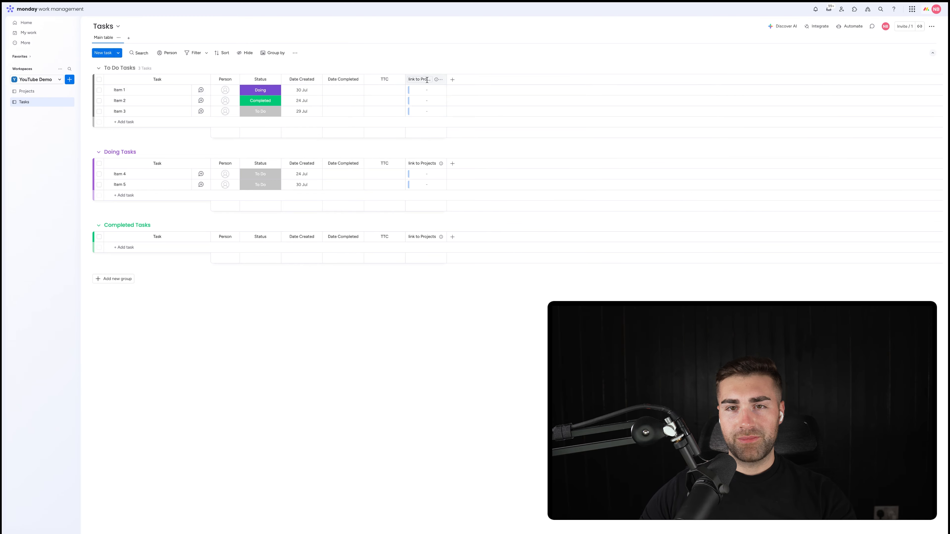
{"action": "left_click", "coordinate": [427, 79]}
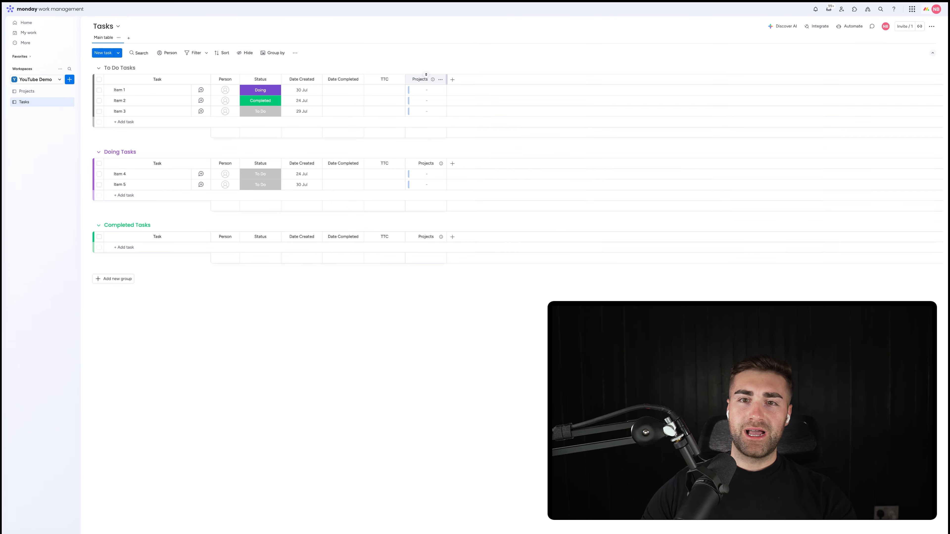
{"action": "left_click", "coordinate": [419, 79]}
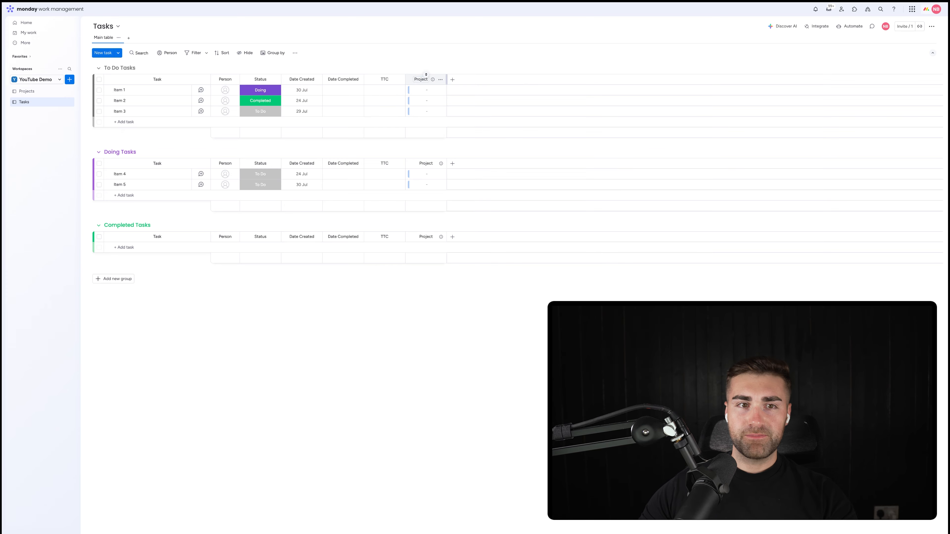
Step: Rename Item 1 in To Do Tasks as Task and link it to the Item 2 project, returning to the Projects board
{"action": "left_click", "coordinate": [124, 90]}
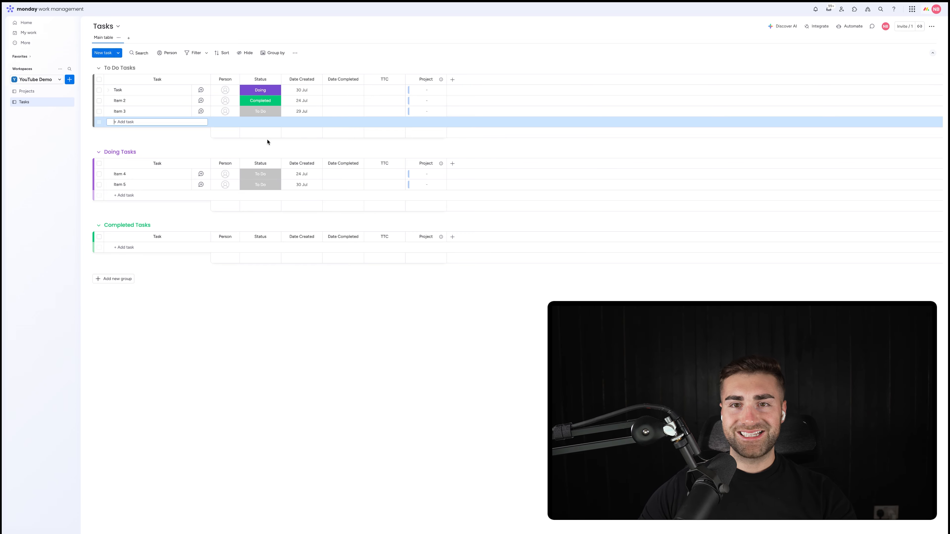
{"action": "left_click", "coordinate": [408, 90]}
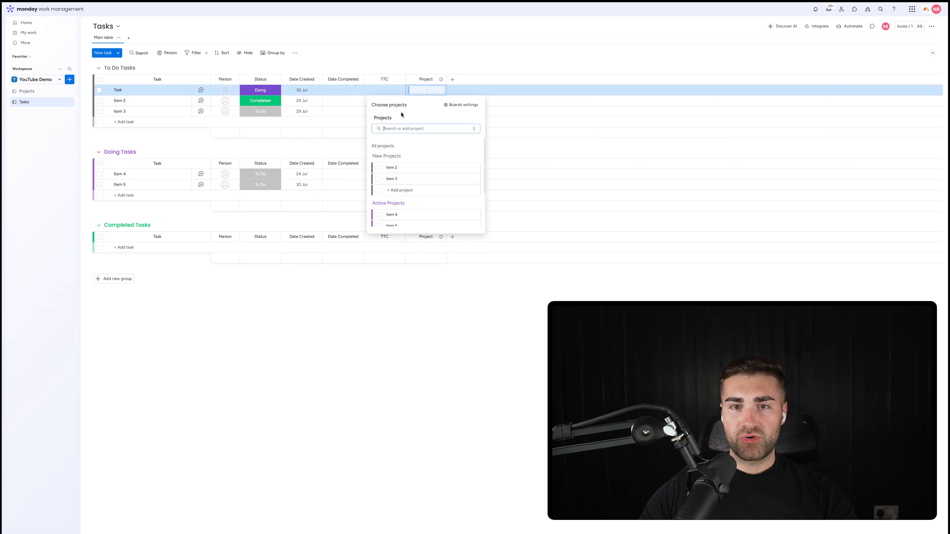
{"action": "left_click", "coordinate": [378, 168]}
{"action": "left_click", "coordinate": [27, 91]}
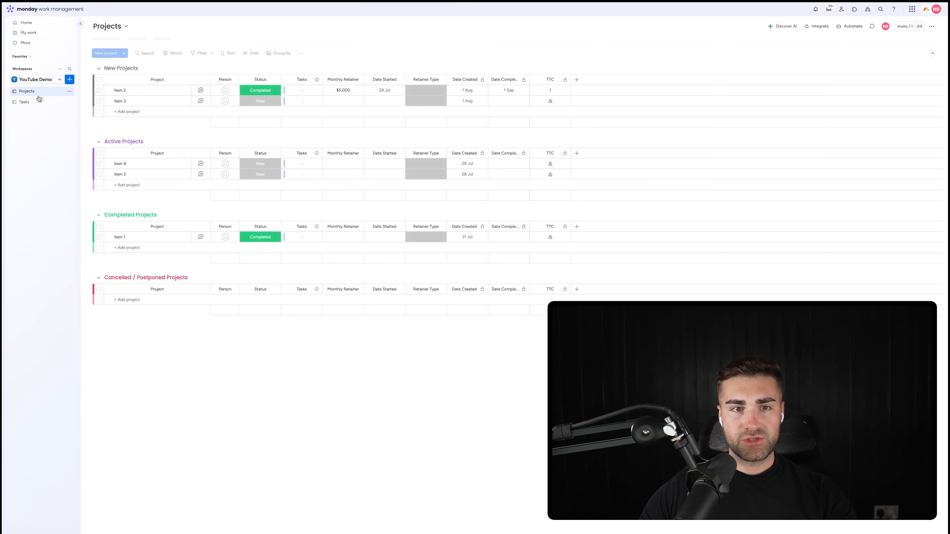
Step: Rename the Item 2 project as Project Important, and on the Tasks board move the Project column directly after Status
{"action": "left_click", "coordinate": [120, 89]}
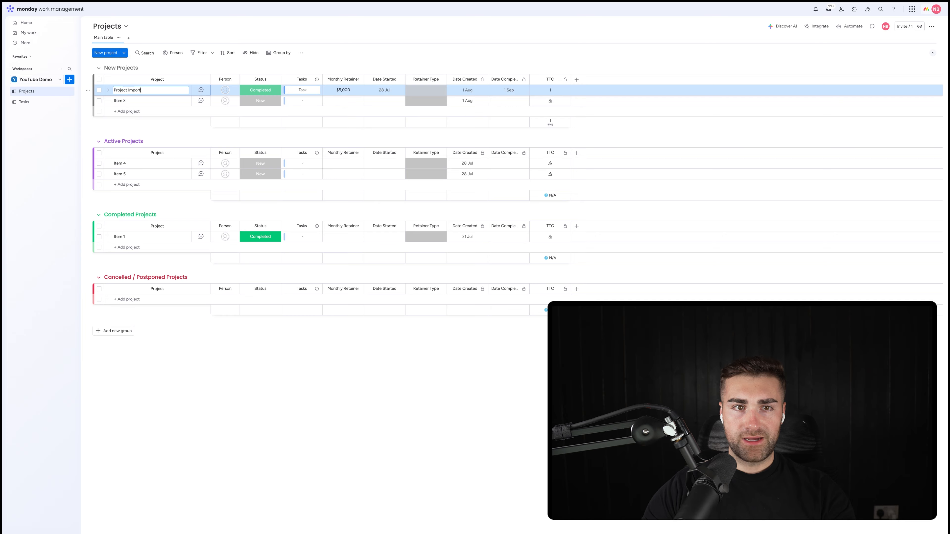
{"action": "key", "text": "Return"}
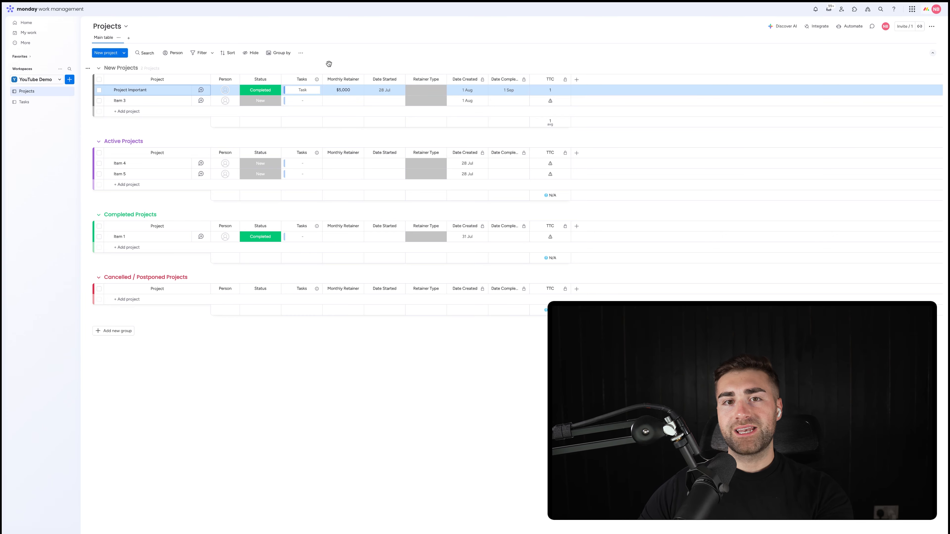
{"action": "left_click", "coordinate": [56, 100]}
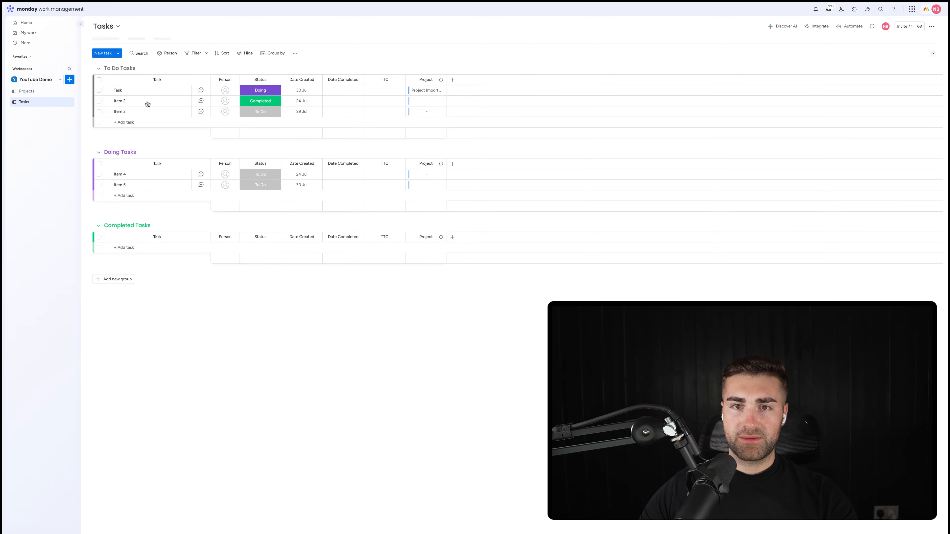
{"action": "left_click_drag", "start_coordinate": [417, 77], "coordinate": [299, 82]}
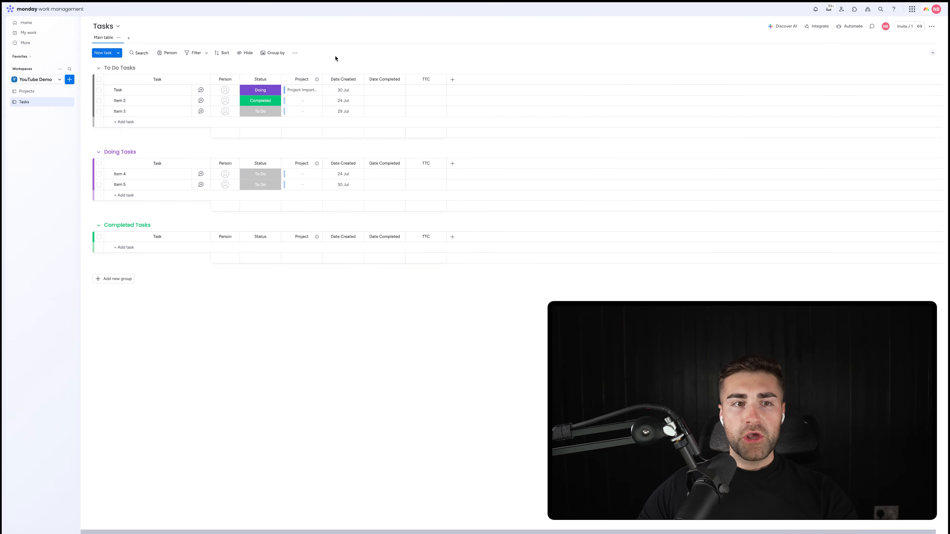
Step: On the Projects board, add a Mirror column directly after Tasks that mirrors the tasks' Status, and name it Task Status
{"action": "left_click", "coordinate": [37, 91]}
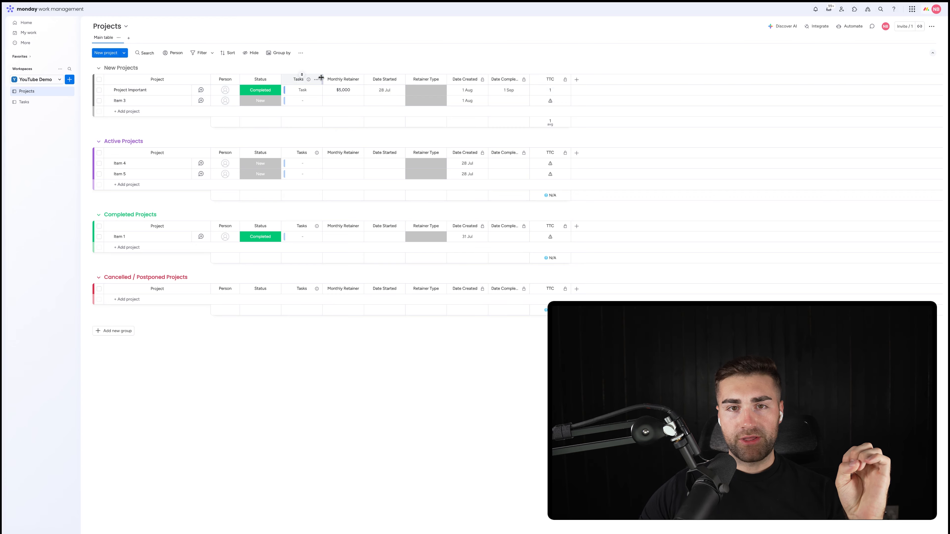
{"action": "left_click", "coordinate": [316, 79]}
{"action": "mouse_move", "coordinate": [369, 149]}
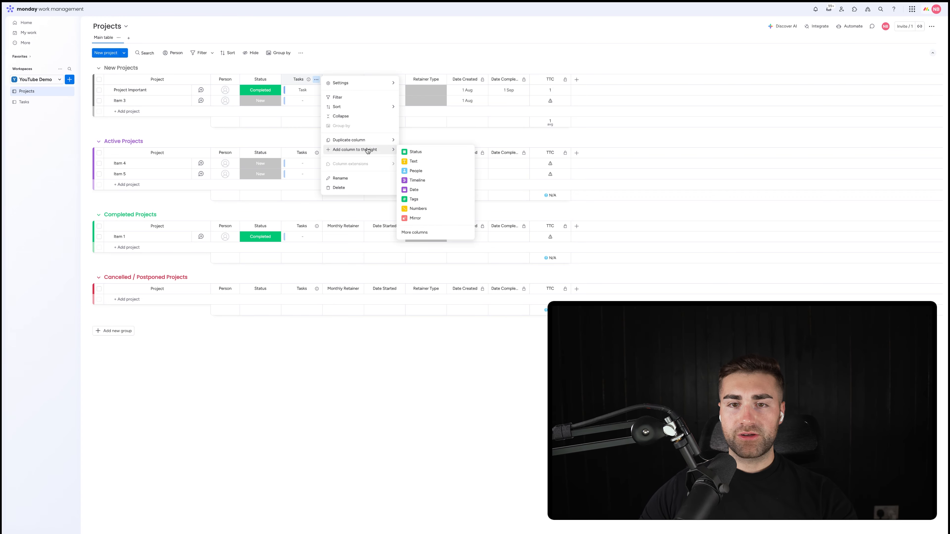
{"action": "left_click", "coordinate": [414, 215]}
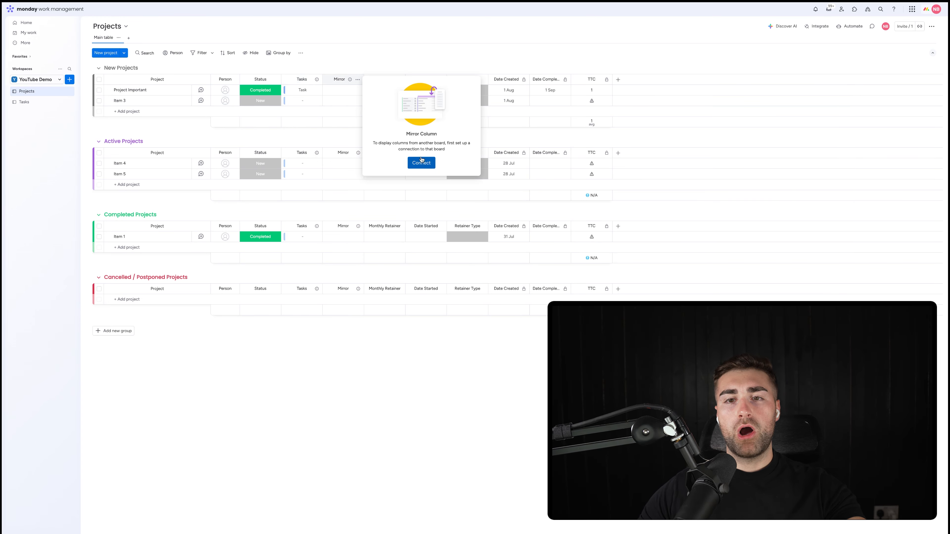
{"action": "left_click", "coordinate": [421, 162]}
{"action": "left_click", "coordinate": [393, 97]}
{"action": "left_click", "coordinate": [402, 121]}
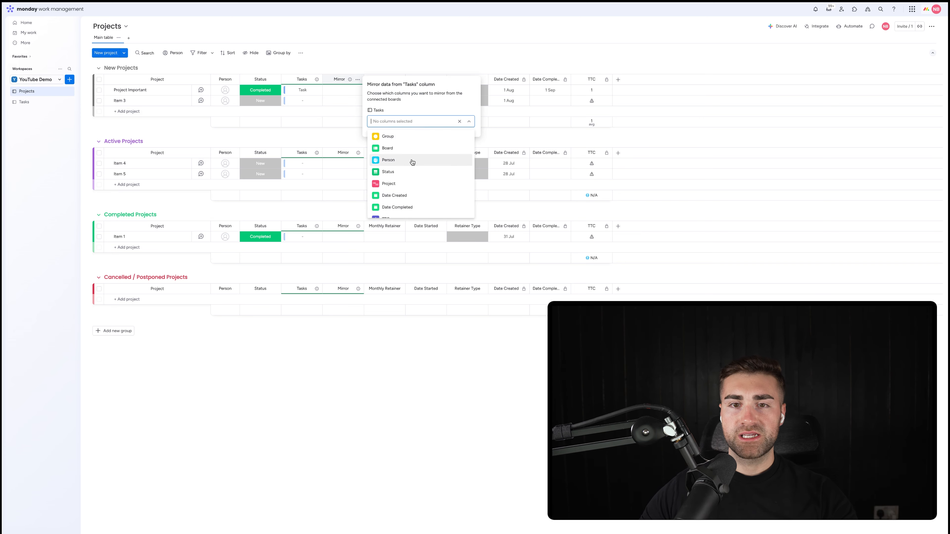
{"action": "left_click", "coordinate": [391, 172]}
{"action": "left_click", "coordinate": [354, 67]}
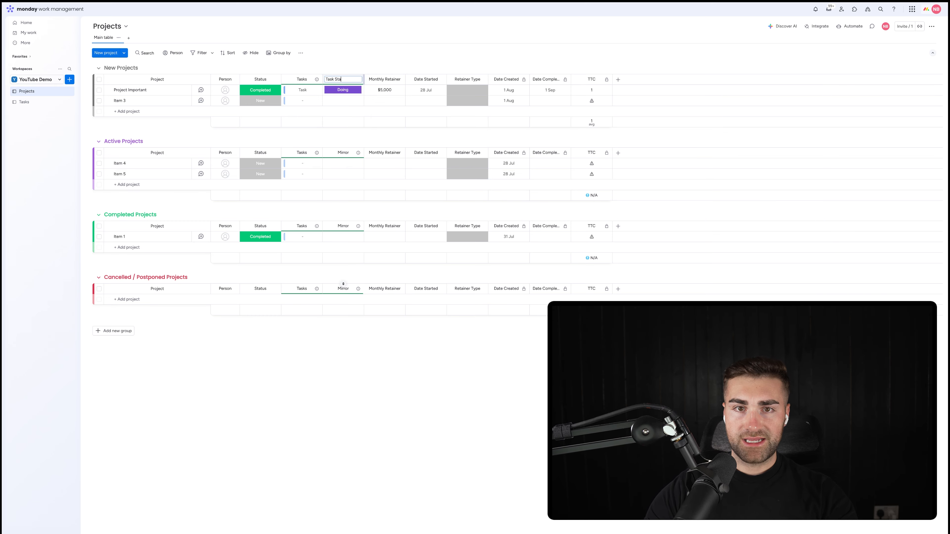
{"action": "key", "text": "Return"}
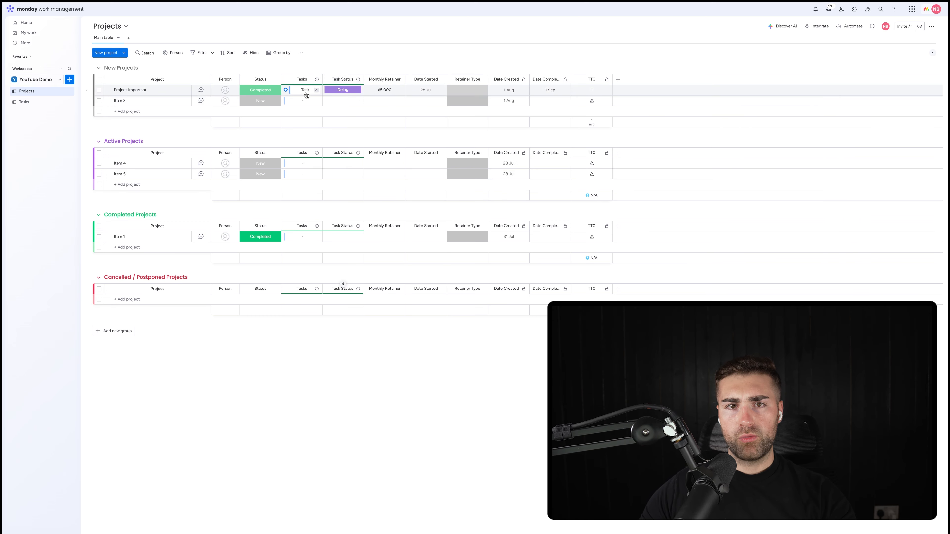
Step: On the Tasks board, link Item 2 in To Do Tasks to Project Important, and check its Task Status on the Projects board
{"action": "left_click", "coordinate": [23, 102]}
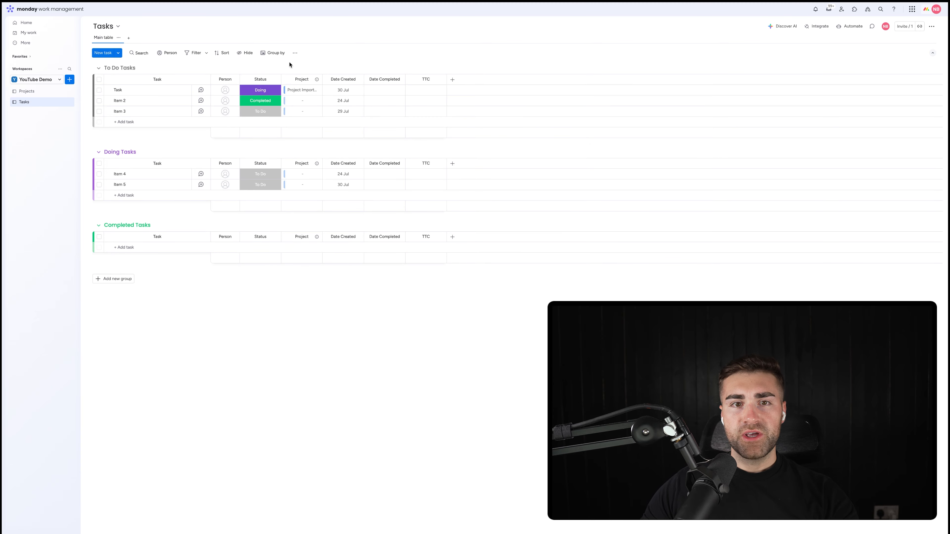
{"action": "left_click", "coordinate": [287, 101]}
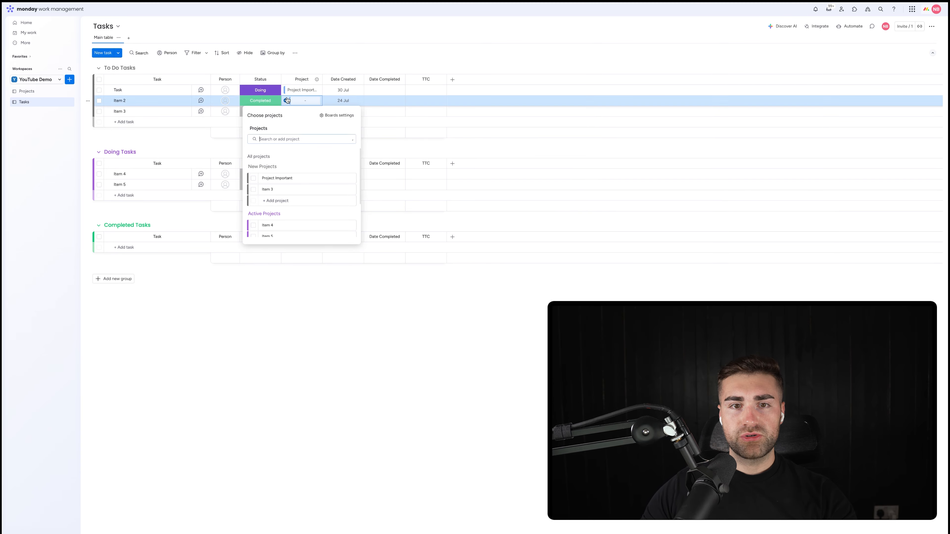
{"action": "left_click", "coordinate": [253, 178]}
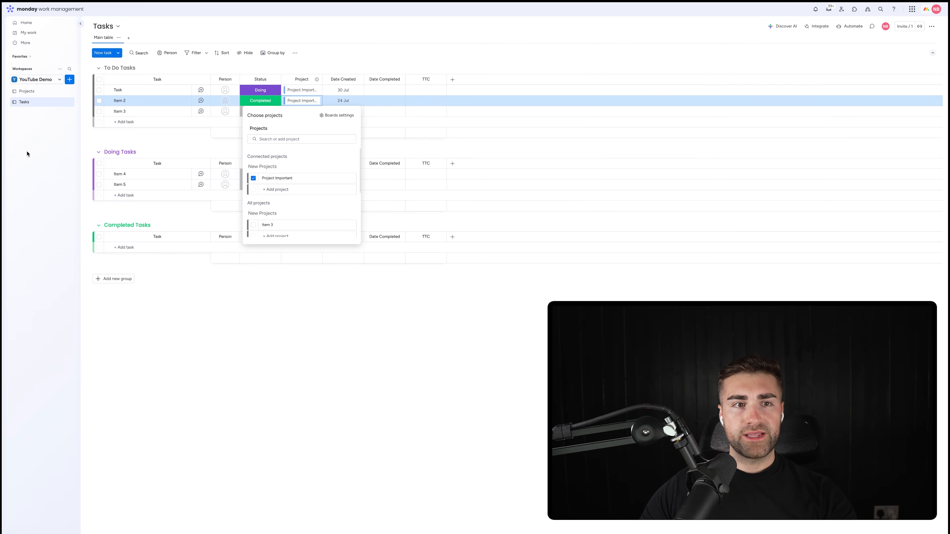
{"action": "left_click", "coordinate": [26, 92]}
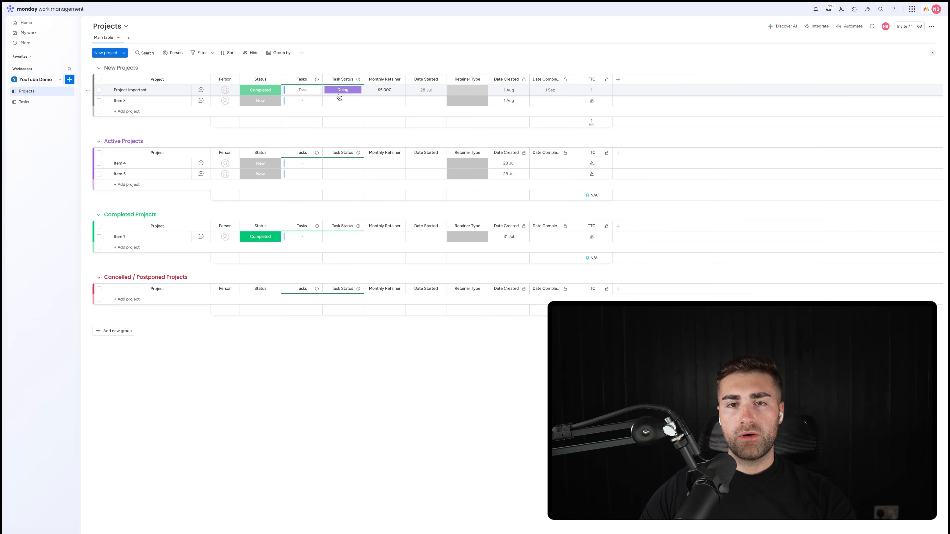
{"action": "mouse_move", "coordinate": [336, 91]}
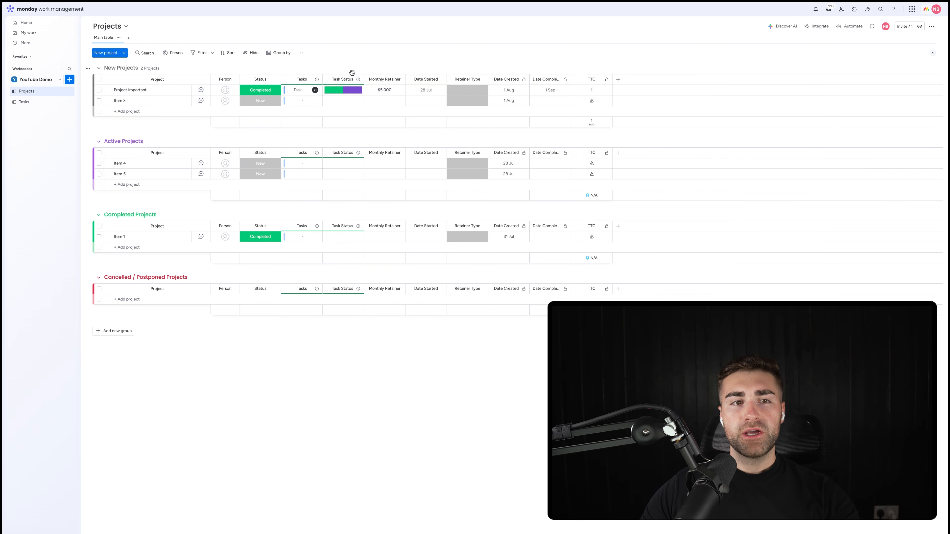
Step: Add a Mirror column to the Tasks board that mirrors Monthly Retainer from the connected Projects board
{"action": "left_click", "coordinate": [46, 102]}
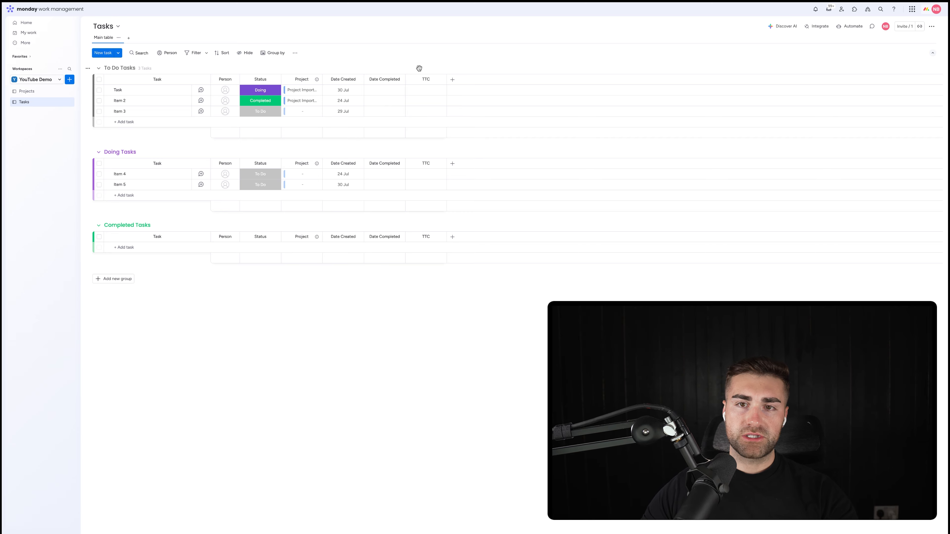
{"action": "left_click", "coordinate": [451, 80]}
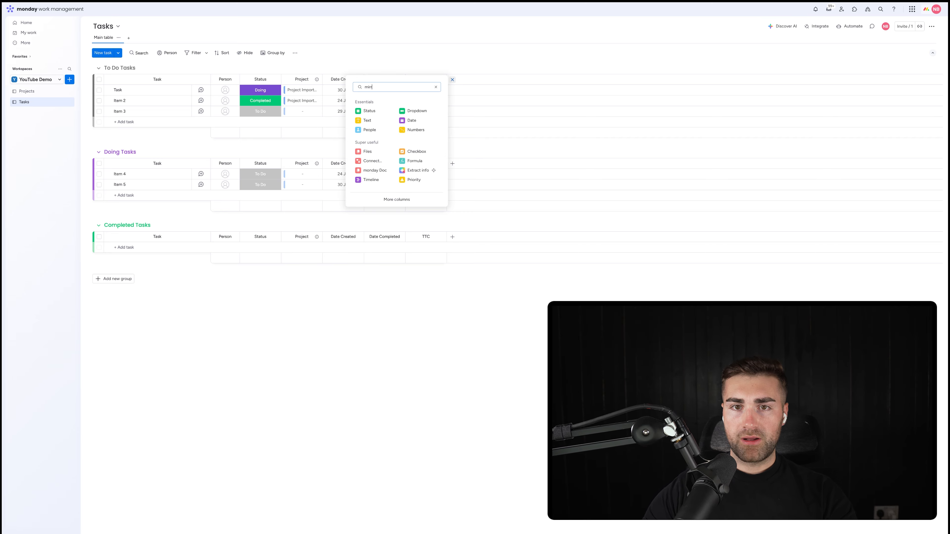
{"action": "left_click", "coordinate": [368, 110]}
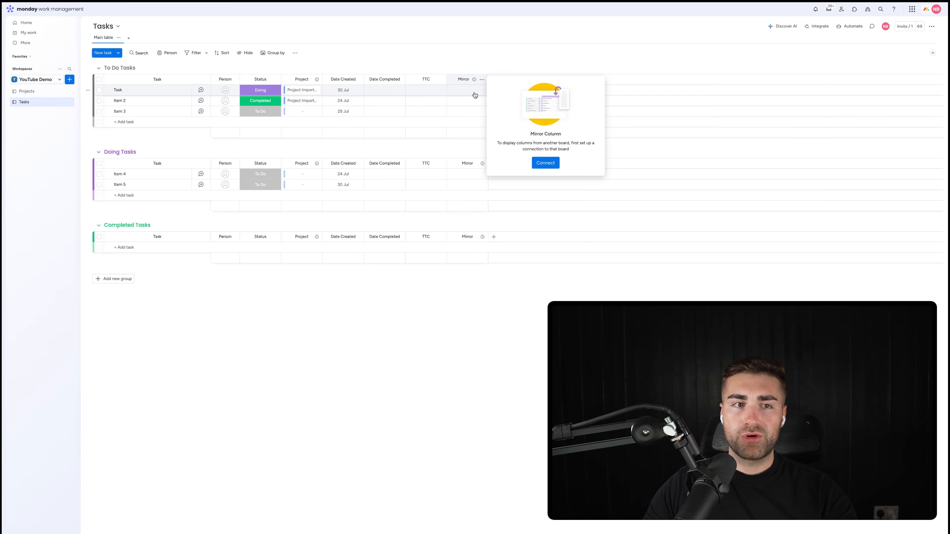
{"action": "left_click", "coordinate": [545, 163]}
{"action": "left_click", "coordinate": [524, 108]}
{"action": "left_click", "coordinate": [518, 121]}
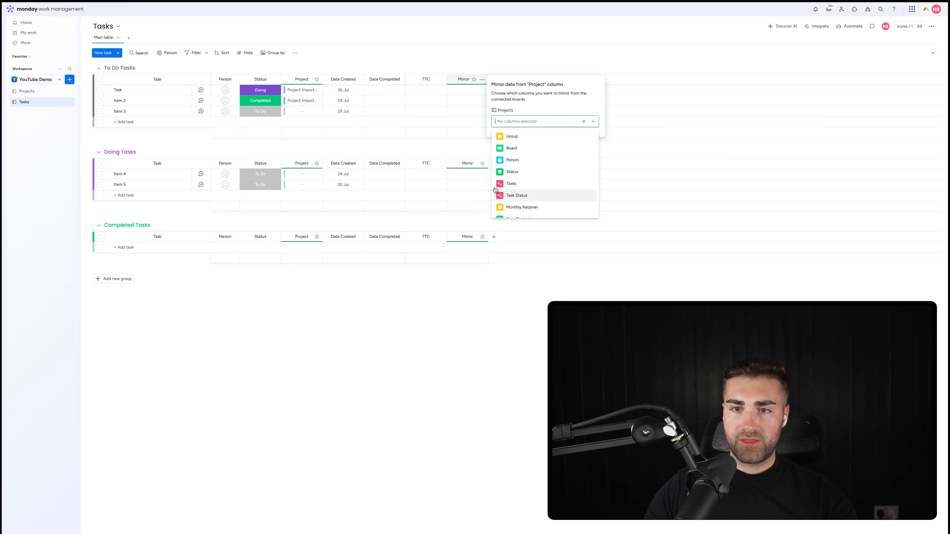
{"action": "scroll", "coordinate": [525, 183], "scroll_direction": "down", "scroll_amount": 2}
{"action": "left_click", "coordinate": [523, 161]}
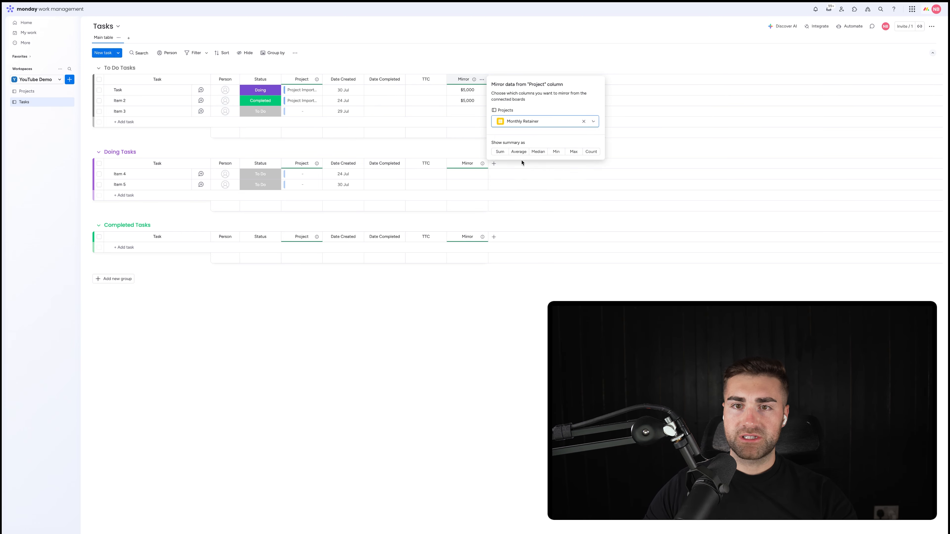
{"action": "left_click", "coordinate": [480, 63]}
Step: Rename the new mirror column as Monthly Retainer and move it directly after the Project column
{"action": "left_click", "coordinate": [465, 80]}
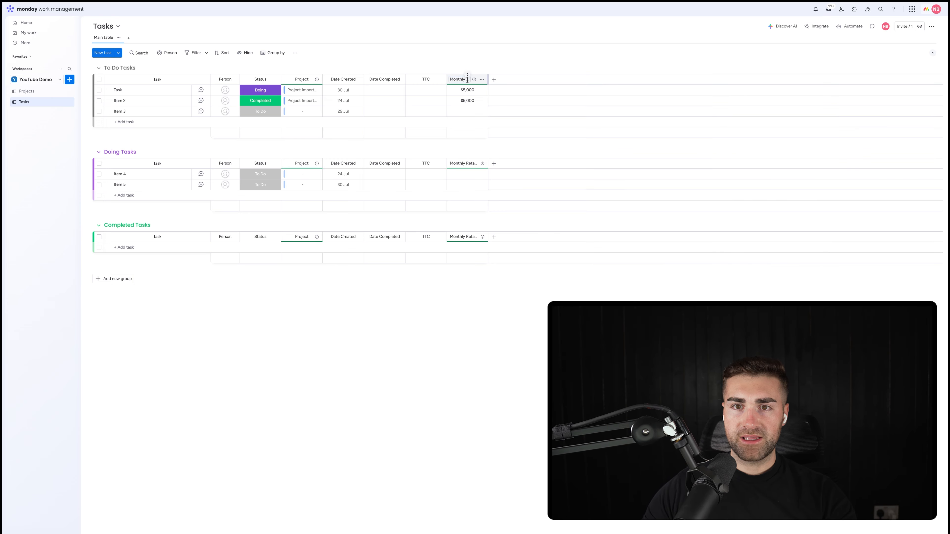
{"action": "left_click_drag", "start_coordinate": [463, 76], "coordinate": [387, 75]}
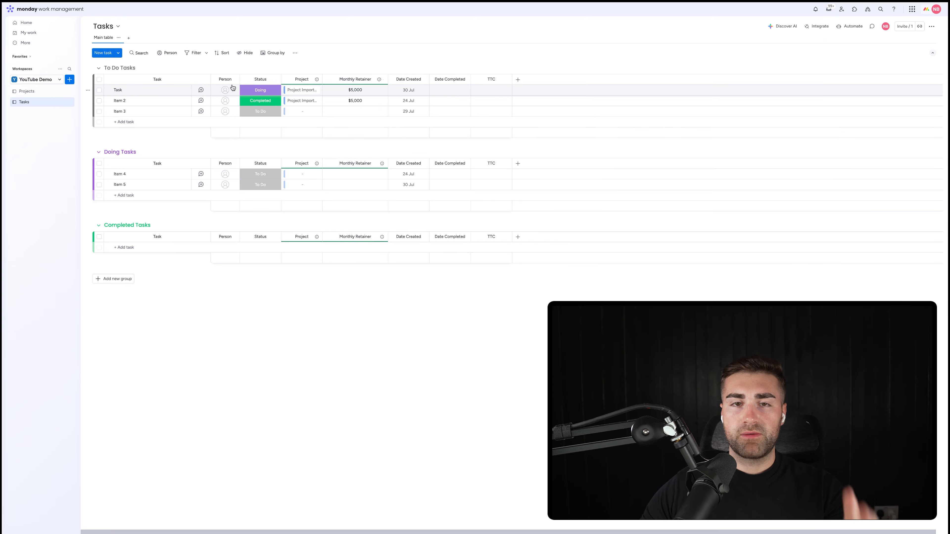
Step: Start a custom automation on the Projects board, triggered when the Date Started date arrives
{"action": "left_click", "coordinate": [37, 92]}
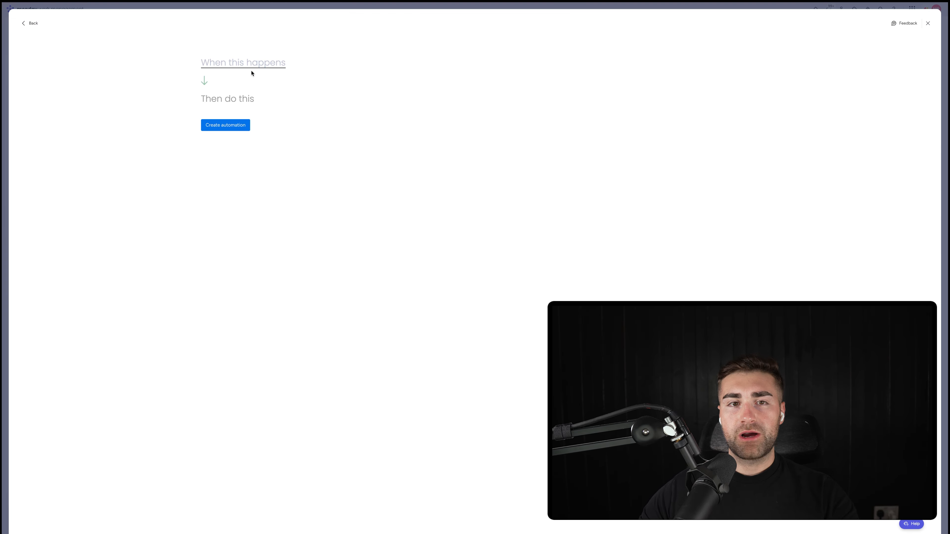
{"action": "left_click", "coordinate": [252, 66]}
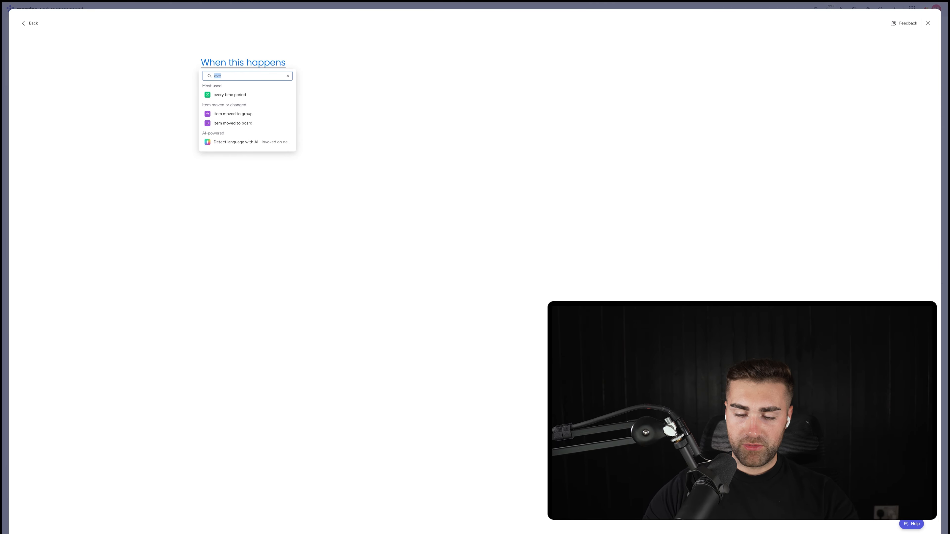
{"action": "key", "text": "BackSpace"}
{"action": "left_click", "coordinate": [260, 105]}
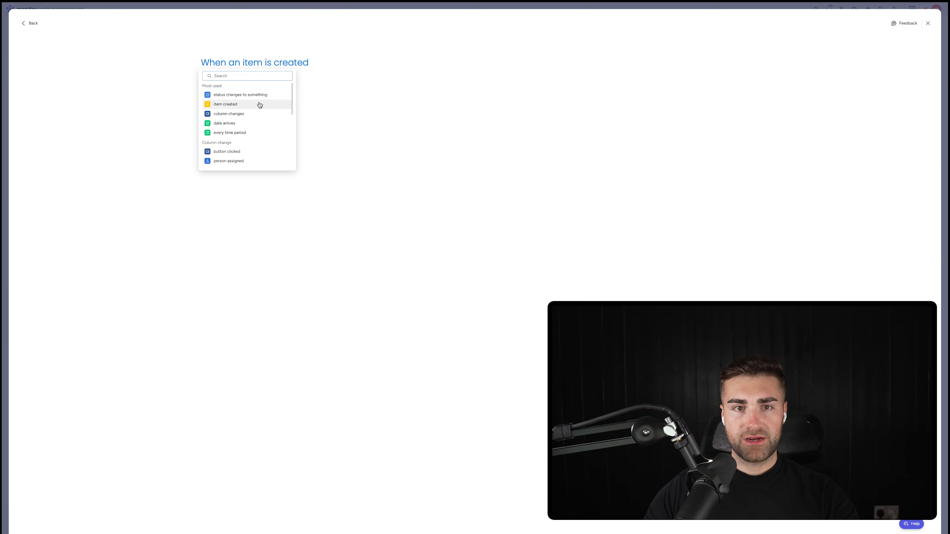
{"action": "left_click", "coordinate": [248, 122]}
{"action": "left_click", "coordinate": [242, 63]}
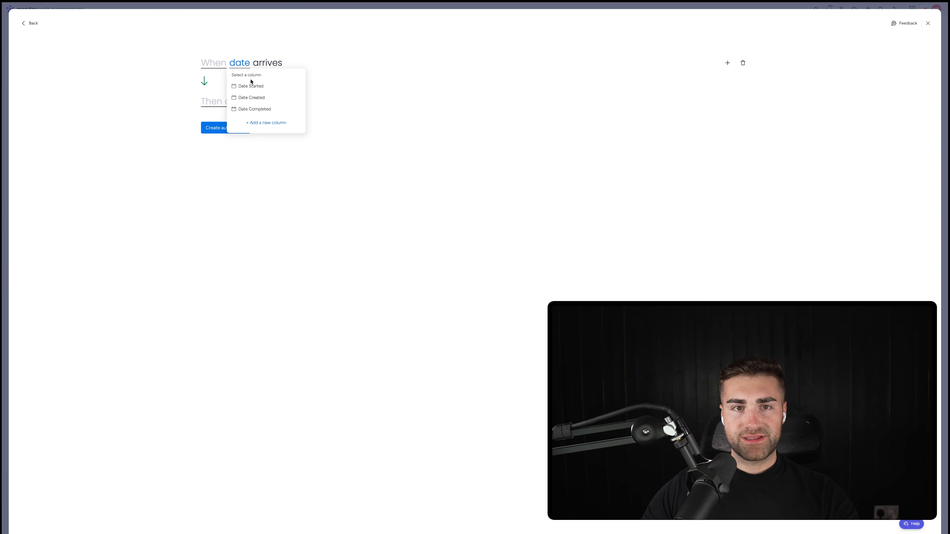
{"action": "left_click", "coordinate": [241, 86]}
Step: Set the trigger timing to 1 month after Date Started arrives
{"action": "left_click", "coordinate": [220, 66]}
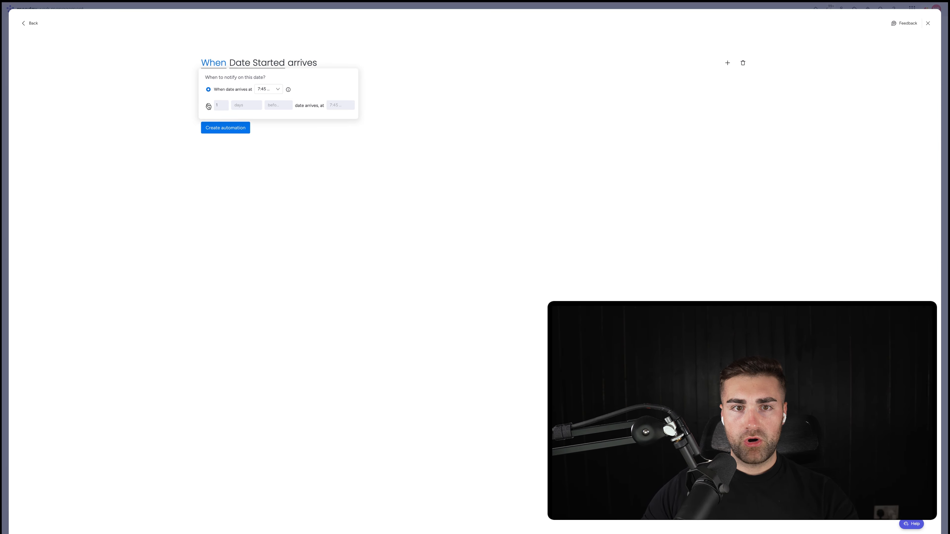
{"action": "left_click", "coordinate": [208, 106]}
{"action": "left_click", "coordinate": [246, 105]}
{"action": "left_click", "coordinate": [247, 143]}
{"action": "left_click", "coordinate": [276, 105]}
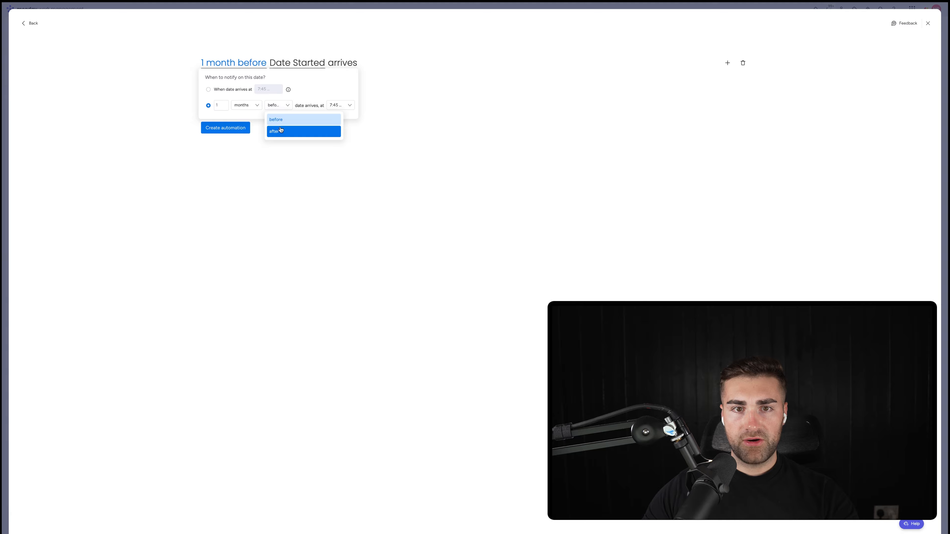
{"action": "left_click", "coordinate": [281, 130]}
{"action": "left_click", "coordinate": [407, 74]}
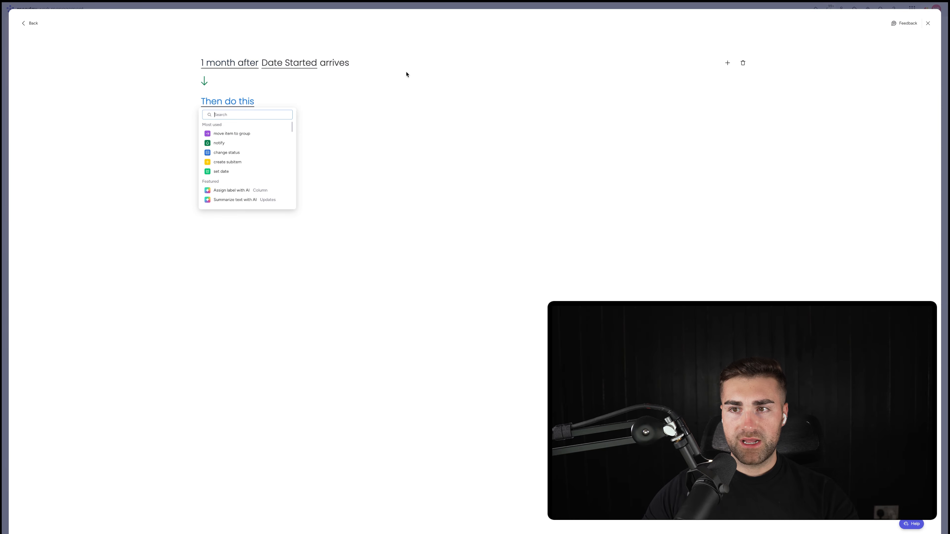
Step: Add a condition to the trigger so it runs only if Status is Active
{"action": "left_click", "coordinate": [727, 62]}
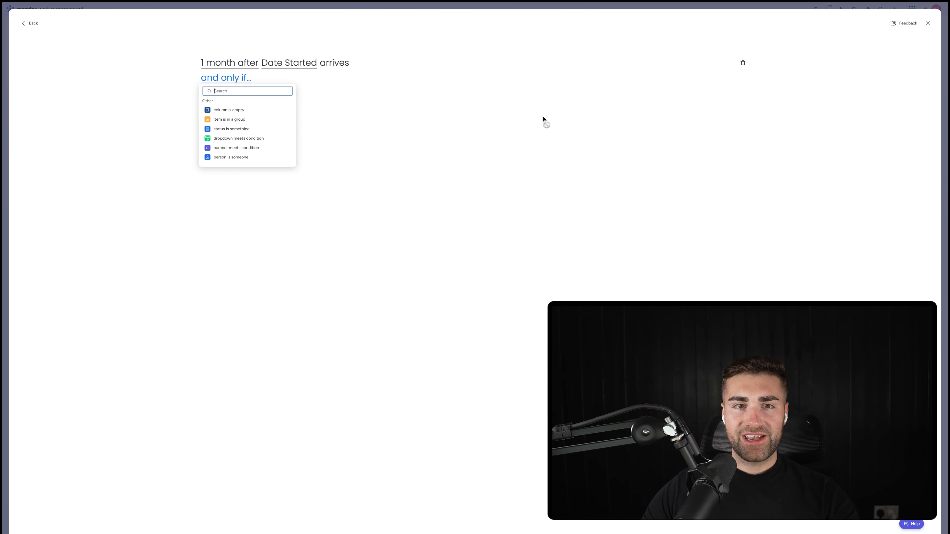
{"action": "left_click", "coordinate": [219, 129]}
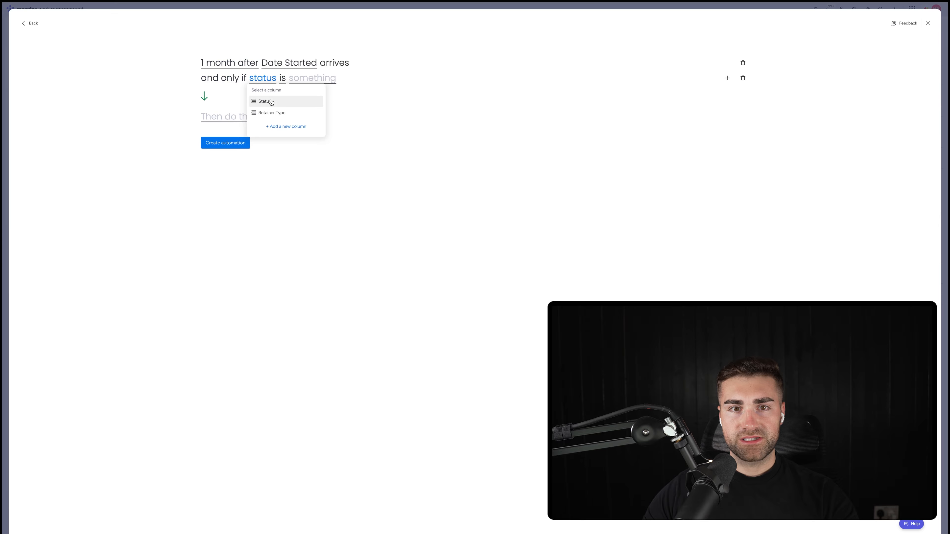
{"action": "left_click", "coordinate": [270, 101]}
{"action": "left_click", "coordinate": [299, 113]}
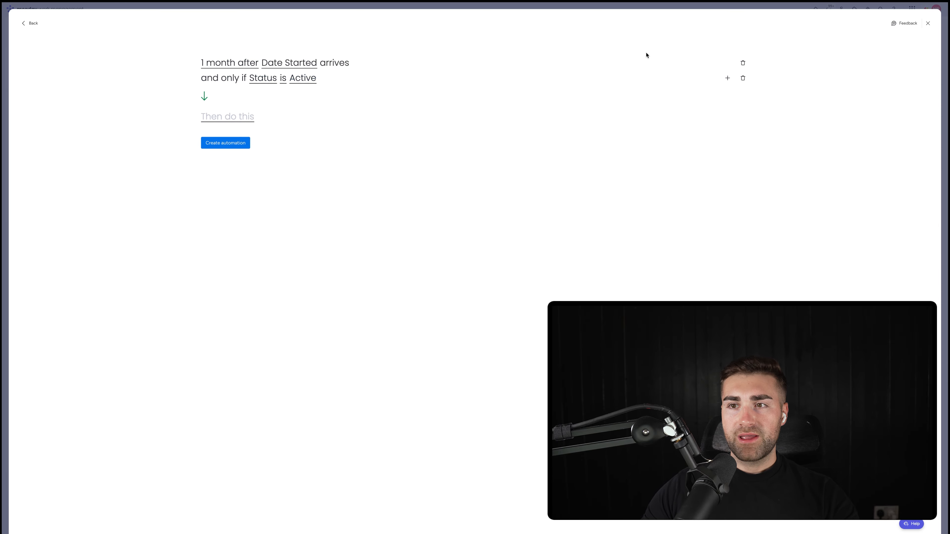
Step: Add a second condition to the trigger so it runs only if Retainer Type is Expensive Package
{"action": "left_click", "coordinate": [727, 78]}
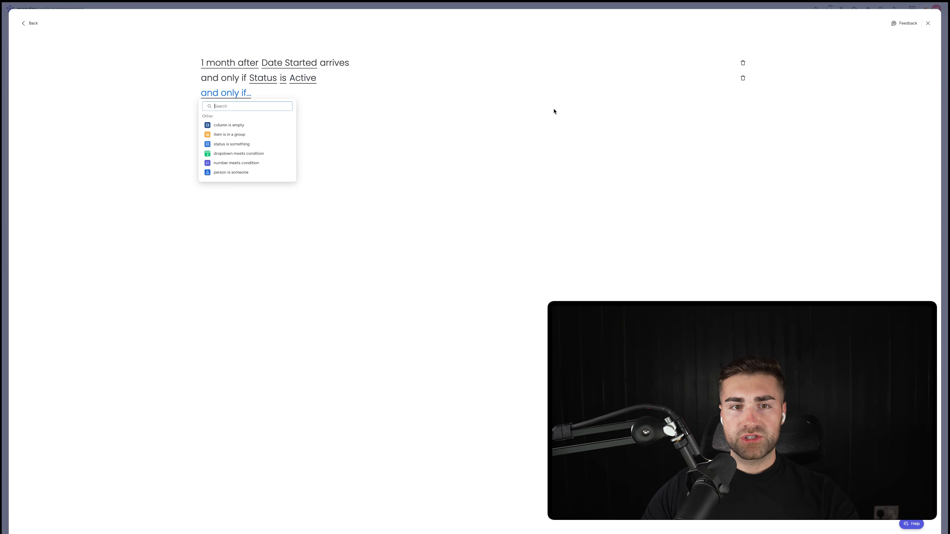
{"action": "left_click", "coordinate": [241, 144]}
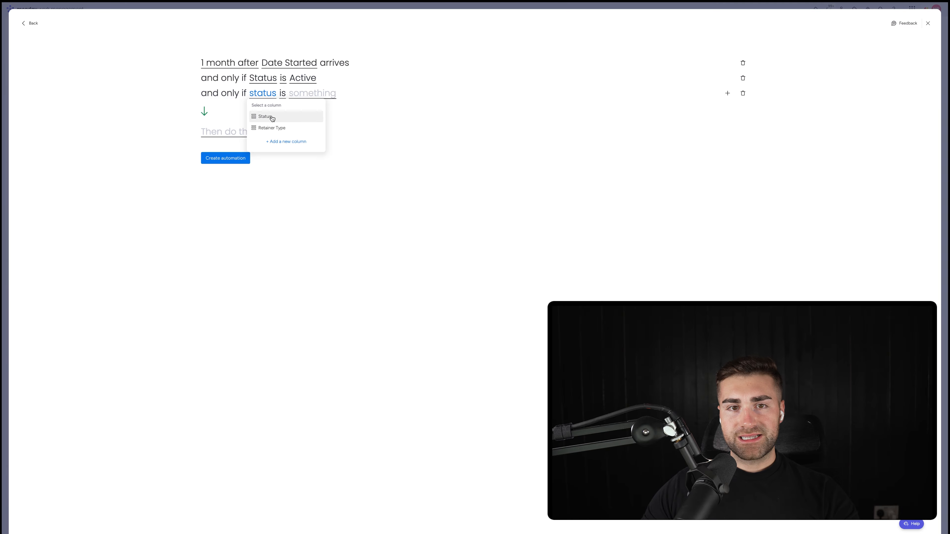
{"action": "left_click", "coordinate": [262, 128]}
{"action": "left_click", "coordinate": [333, 95]}
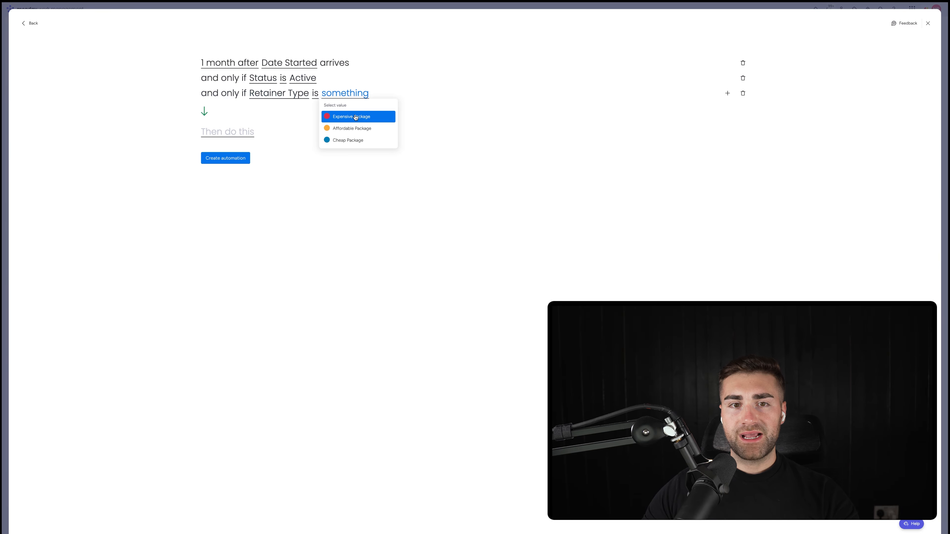
{"action": "left_click", "coordinate": [355, 116]}
Step: Add an action that creates an item in another board and connects boards, with Tasks as the target board
{"action": "left_click", "coordinate": [239, 134]}
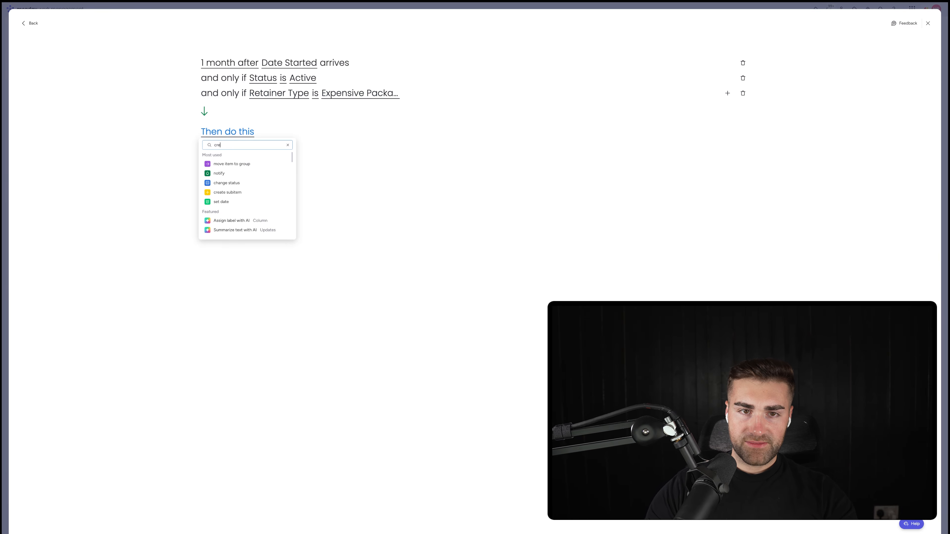
{"action": "type", "text": "create item"}
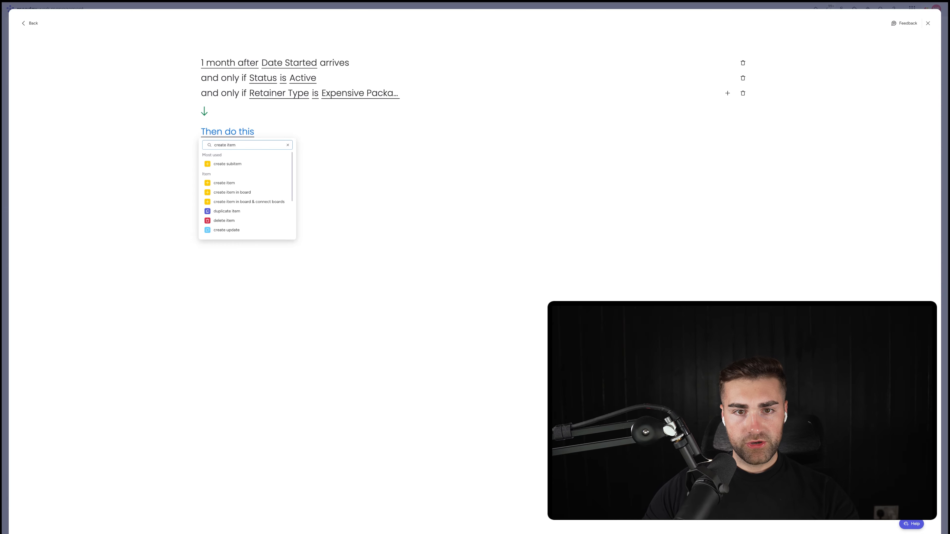
{"action": "left_click", "coordinate": [284, 206]}
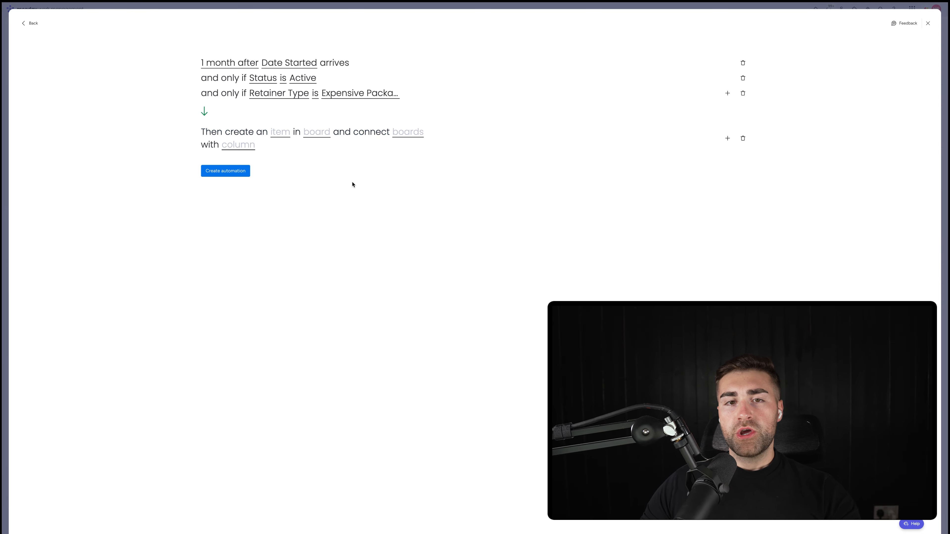
{"action": "left_click", "coordinate": [315, 133]}
{"action": "left_click", "coordinate": [314, 168]}
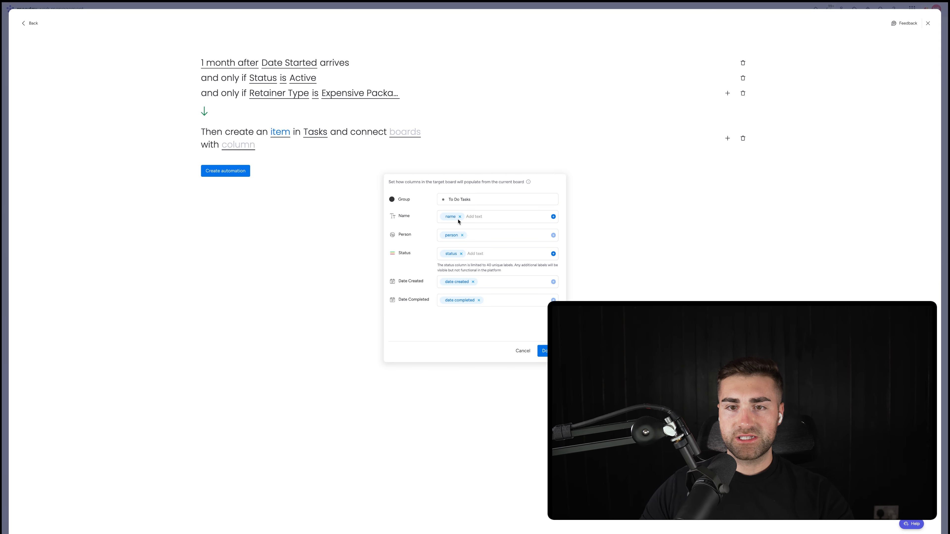
Step: Name the item Example Task #1 and clear its Person, Status, Date Created and Date Completed mappings
{"action": "left_click", "coordinate": [459, 217]}
{"action": "left_click", "coordinate": [460, 216]}
{"action": "type", "text": "Ex"}
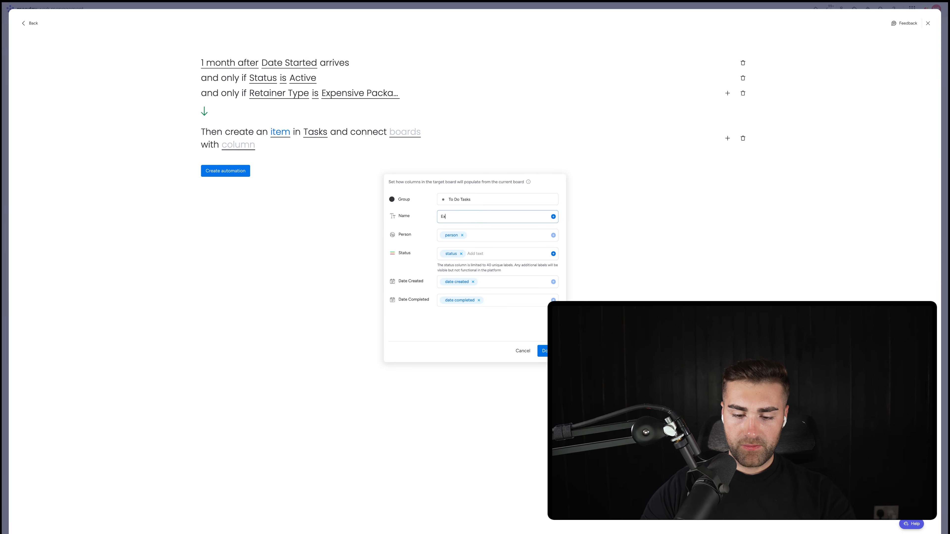
{"action": "type", "text": "ample Task #1"}
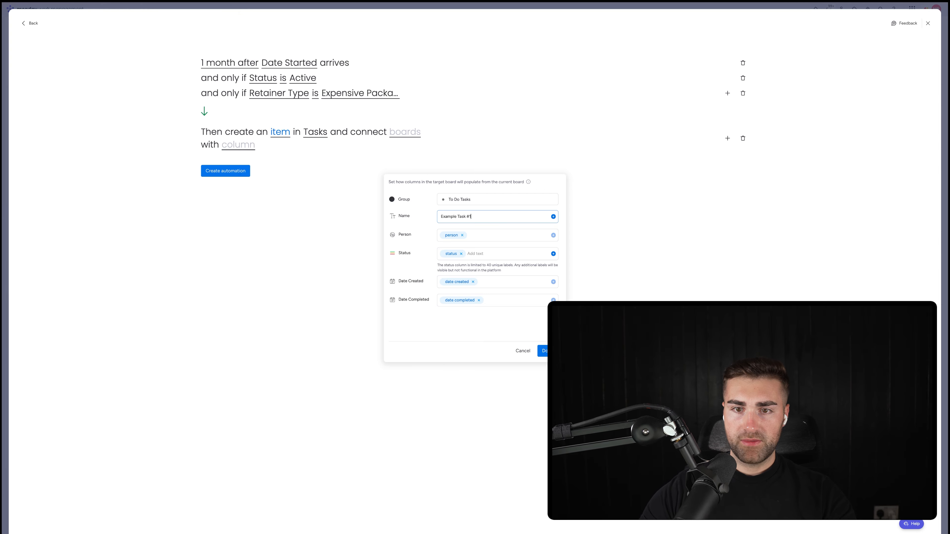
{"action": "left_click", "coordinate": [473, 282]}
{"action": "left_click", "coordinate": [478, 300]}
{"action": "left_click", "coordinate": [461, 254]}
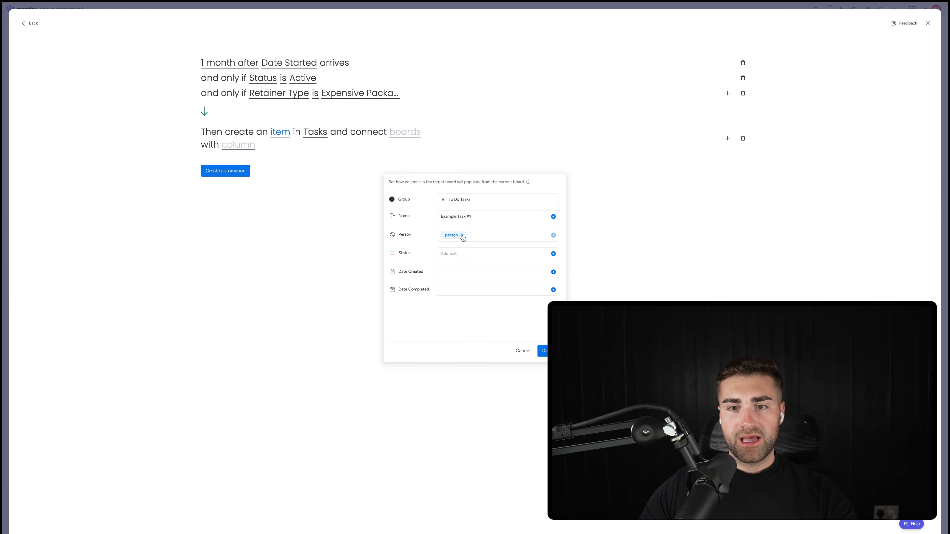
{"action": "left_click", "coordinate": [463, 235]}
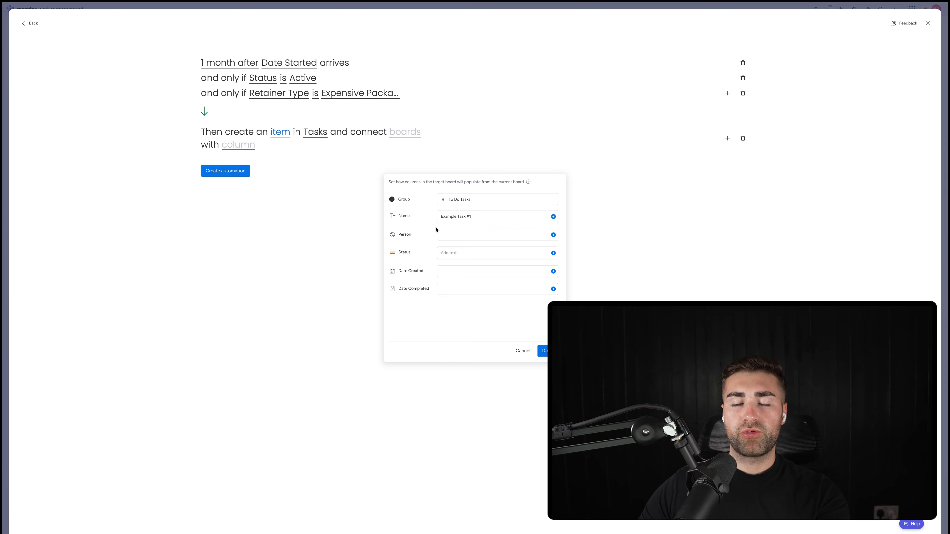
{"action": "left_click", "coordinate": [426, 170]}
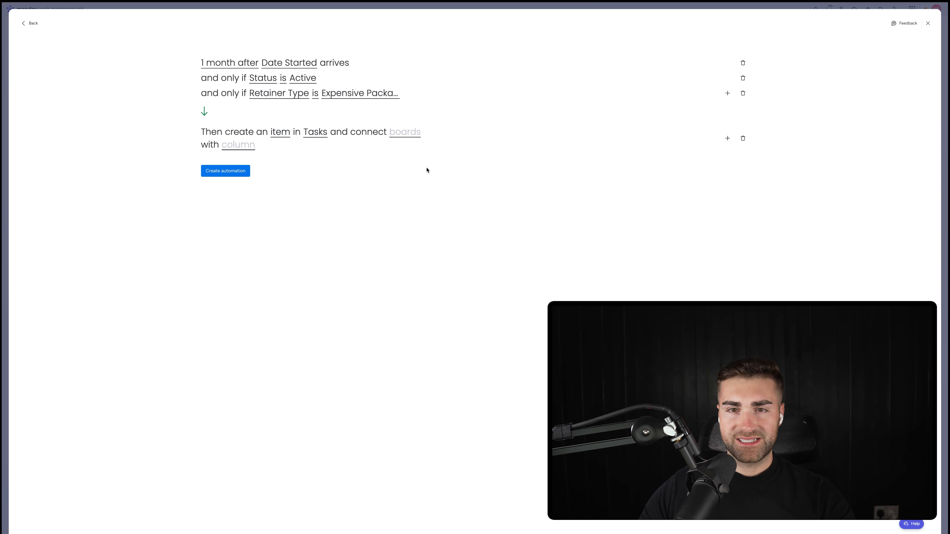
Step: Link the created item from the Projects board through its Tasks connection column
{"action": "left_click", "coordinate": [408, 136]}
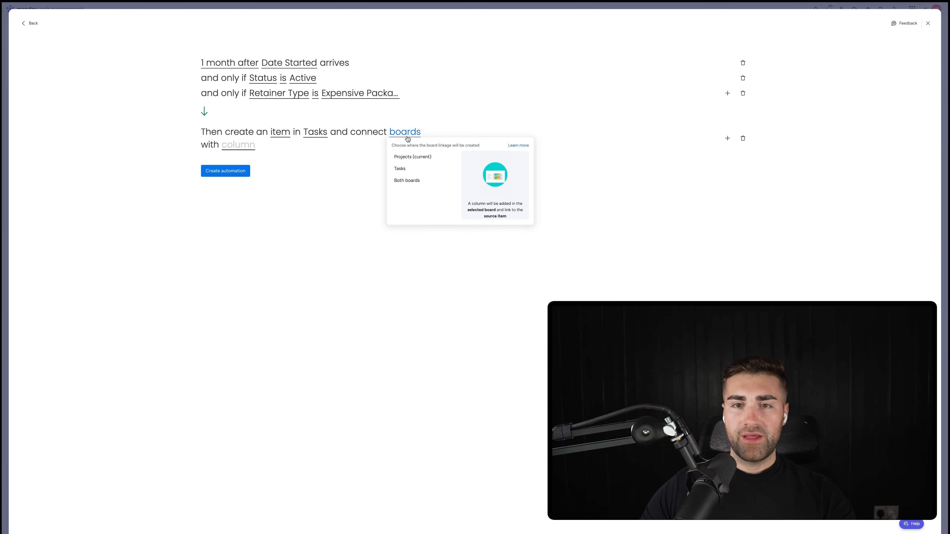
{"action": "left_click", "coordinate": [410, 158]}
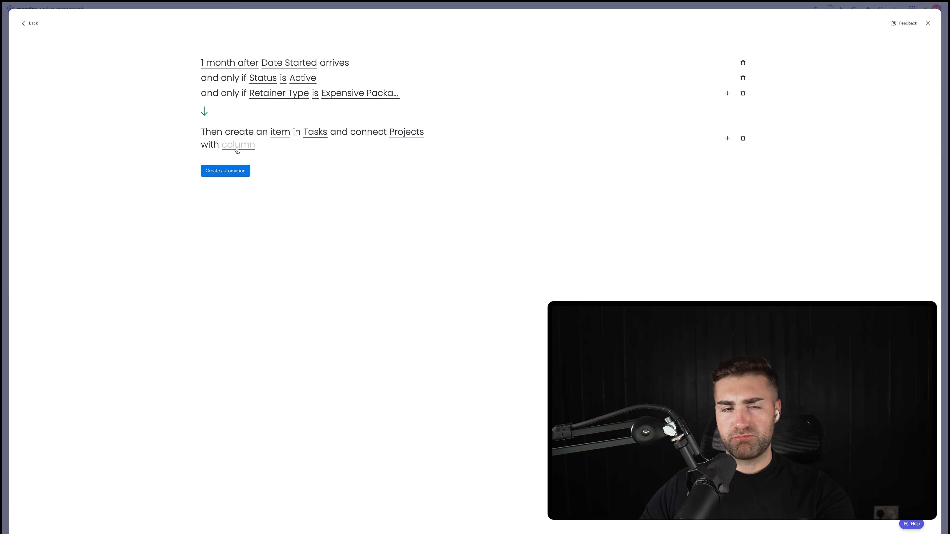
{"action": "left_click", "coordinate": [238, 146]}
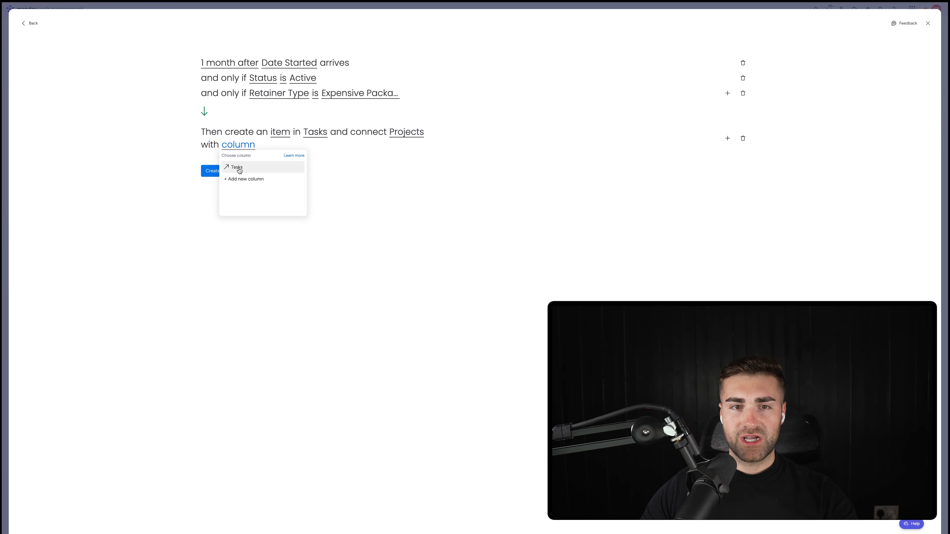
{"action": "left_click", "coordinate": [240, 171]}
Step: Add a second action that creates an item in the Tasks board and connects boards
{"action": "left_click", "coordinate": [727, 138]}
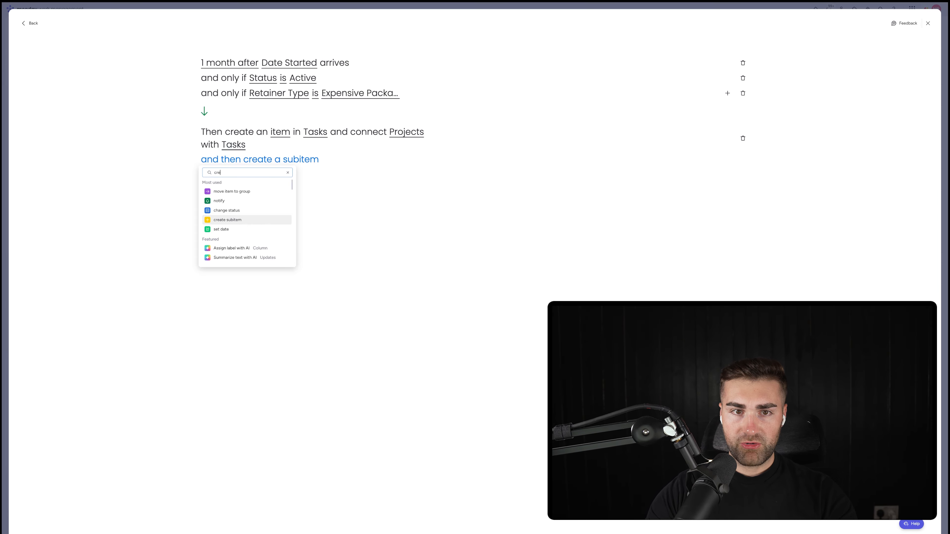
{"action": "type", "text": "create item"}
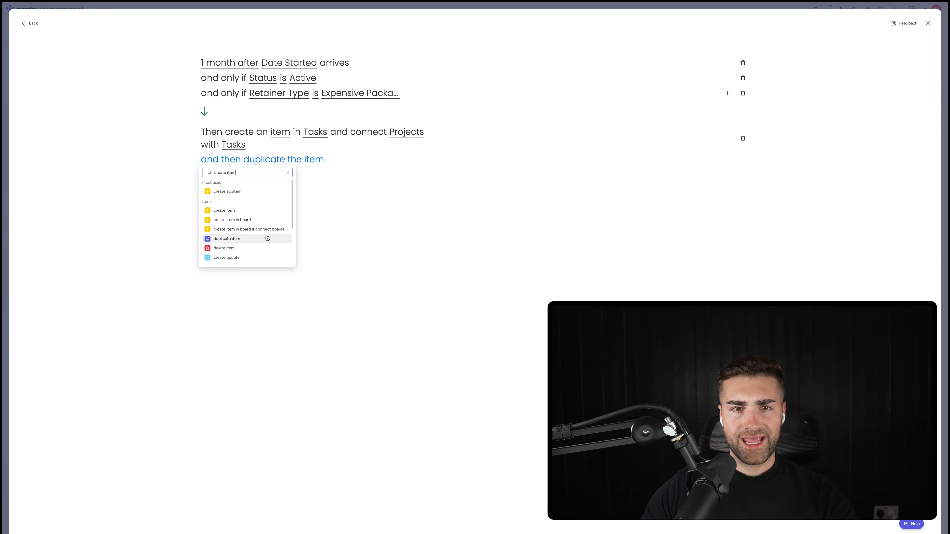
{"action": "left_click", "coordinate": [265, 230]}
{"action": "left_click", "coordinate": [331, 163]}
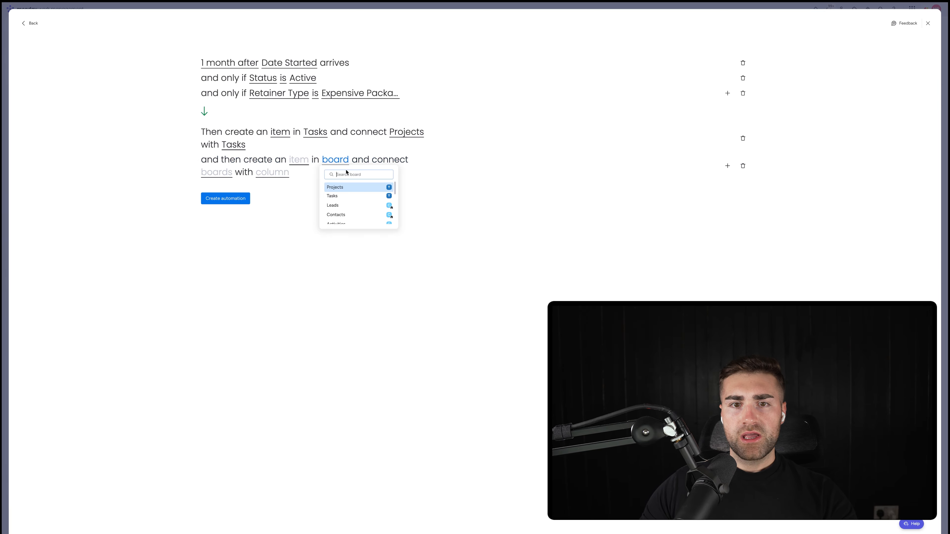
{"action": "left_click", "coordinate": [345, 201]}
Step: Name the second item Example Task #2 and clear its Person, Status, Date Created and Date Completed mappings
{"action": "left_click", "coordinate": [299, 163]}
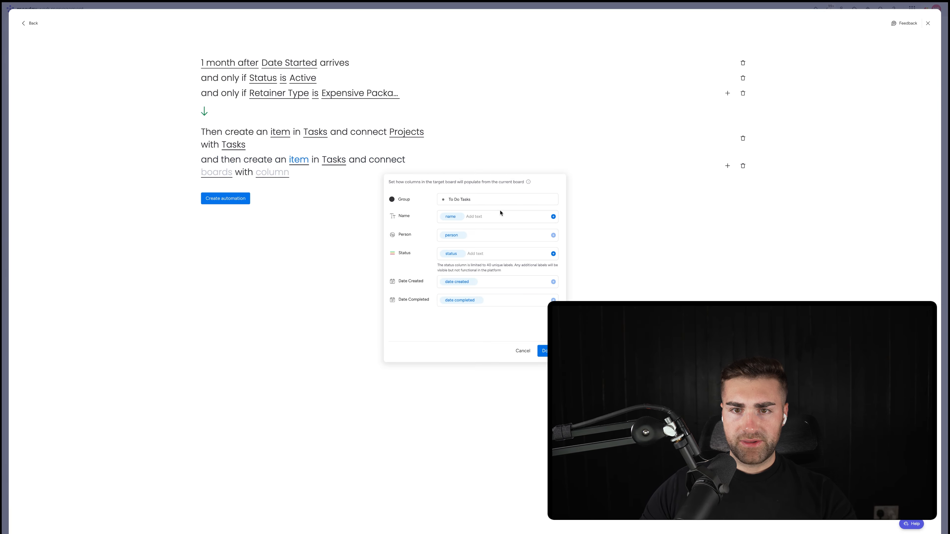
{"action": "left_click", "coordinate": [460, 217]}
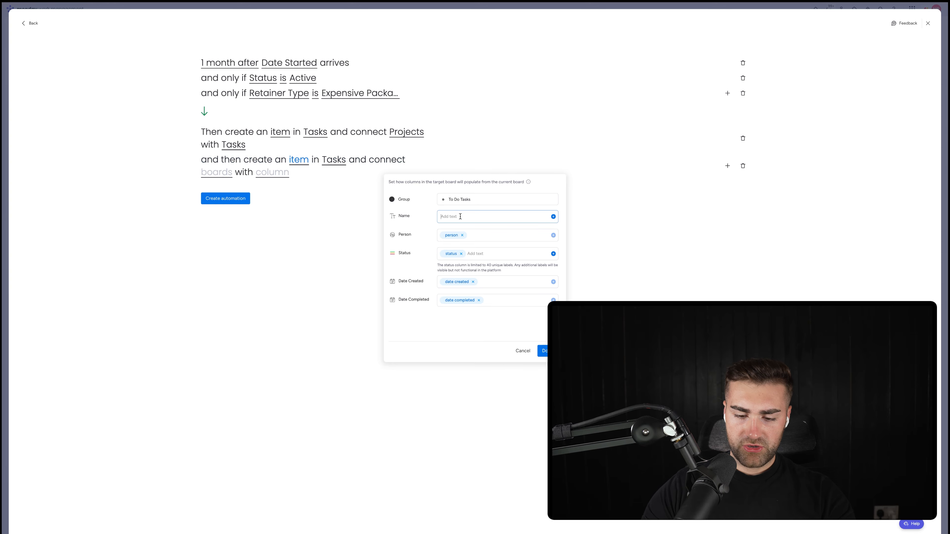
{"action": "type", "text": "Example Task #"}
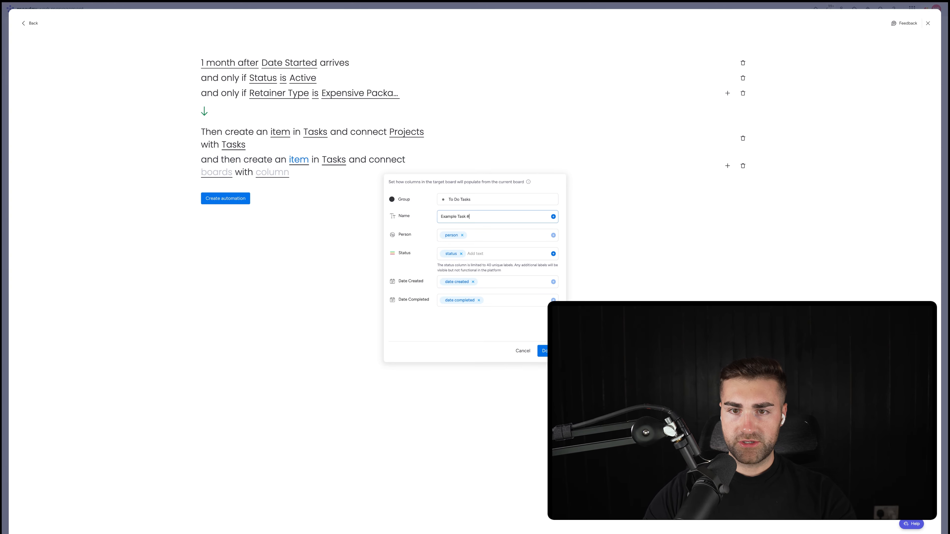
{"action": "type", "text": "2"}
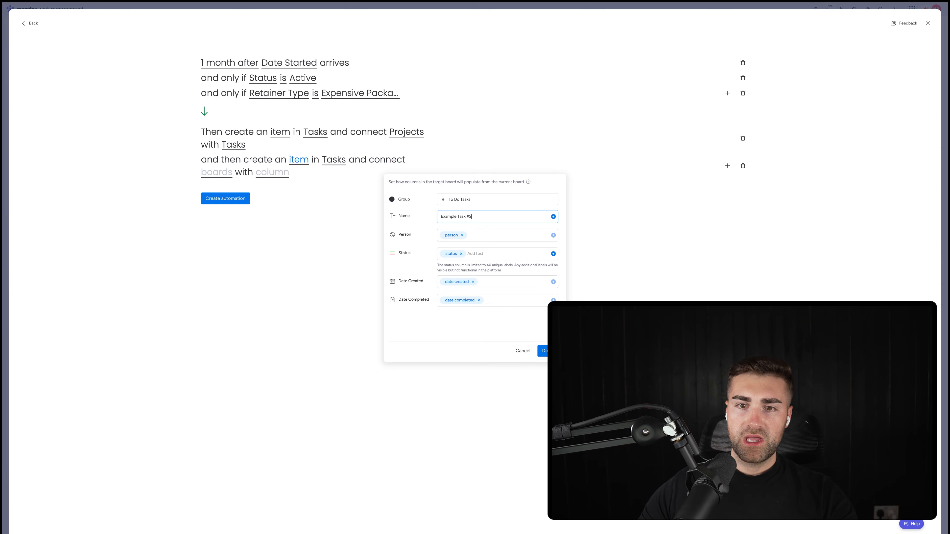
{"action": "left_click", "coordinate": [462, 236]}
{"action": "left_click", "coordinate": [461, 254]}
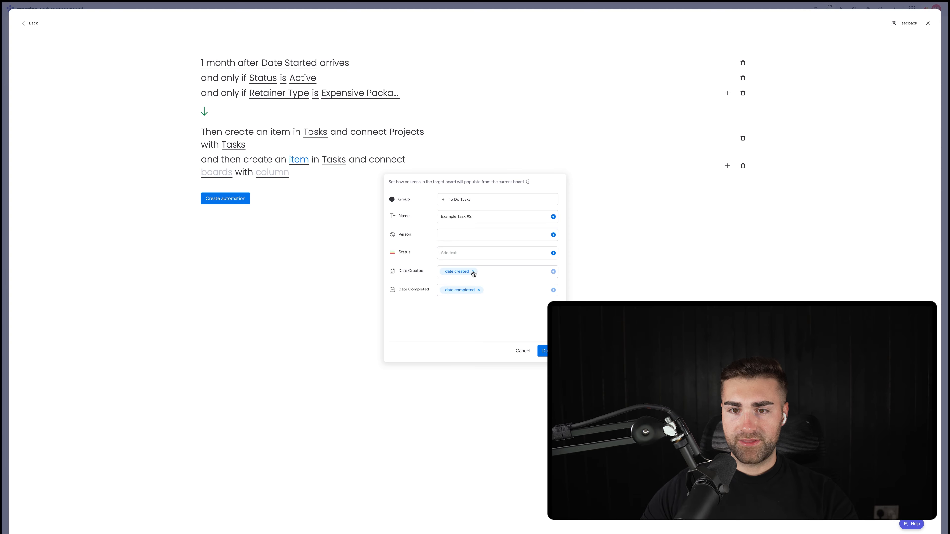
{"action": "left_click", "coordinate": [472, 272]}
{"action": "left_click", "coordinate": [478, 291]}
{"action": "left_click", "coordinate": [543, 351]}
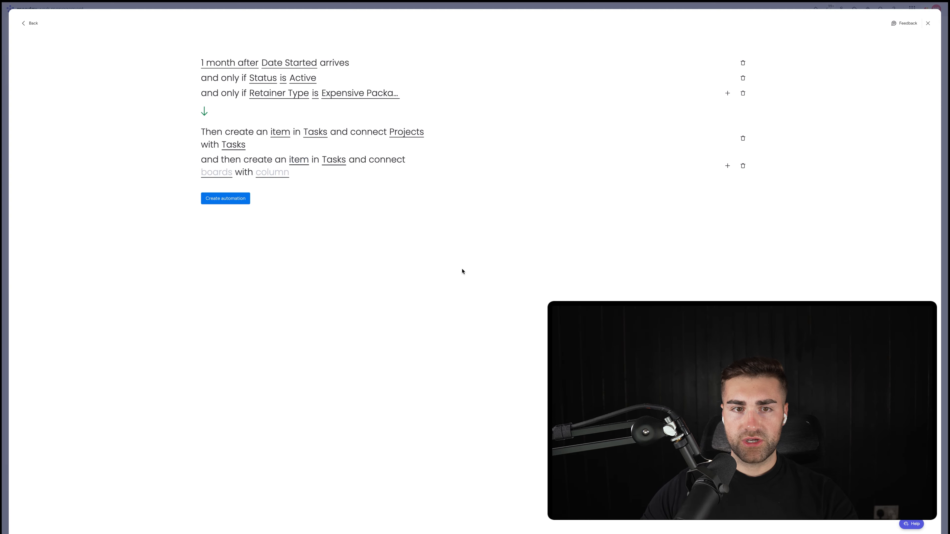
Step: Link the second item from Projects through the Tasks column and create the automation
{"action": "left_click", "coordinate": [216, 173]}
{"action": "left_click", "coordinate": [228, 195]}
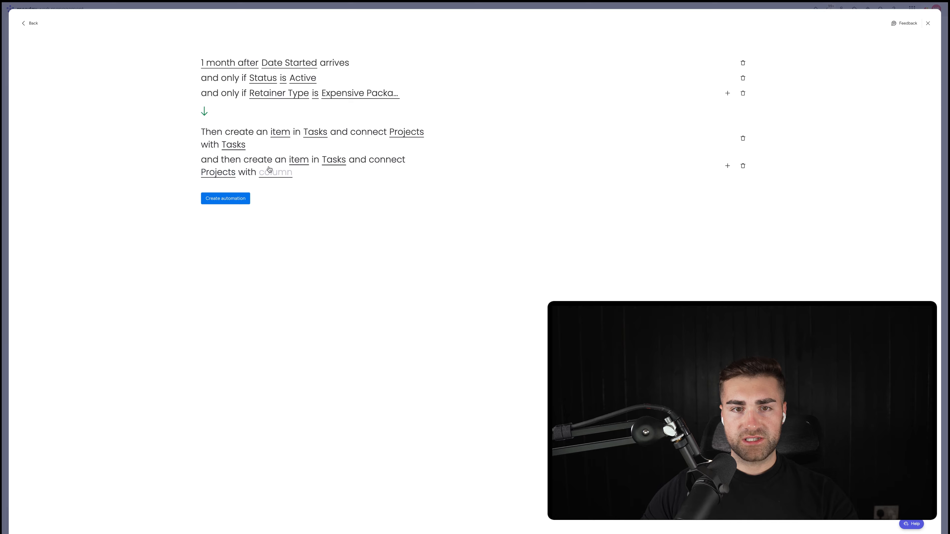
{"action": "left_click", "coordinate": [270, 171]}
{"action": "left_click", "coordinate": [280, 196]}
{"action": "left_click", "coordinate": [232, 198]}
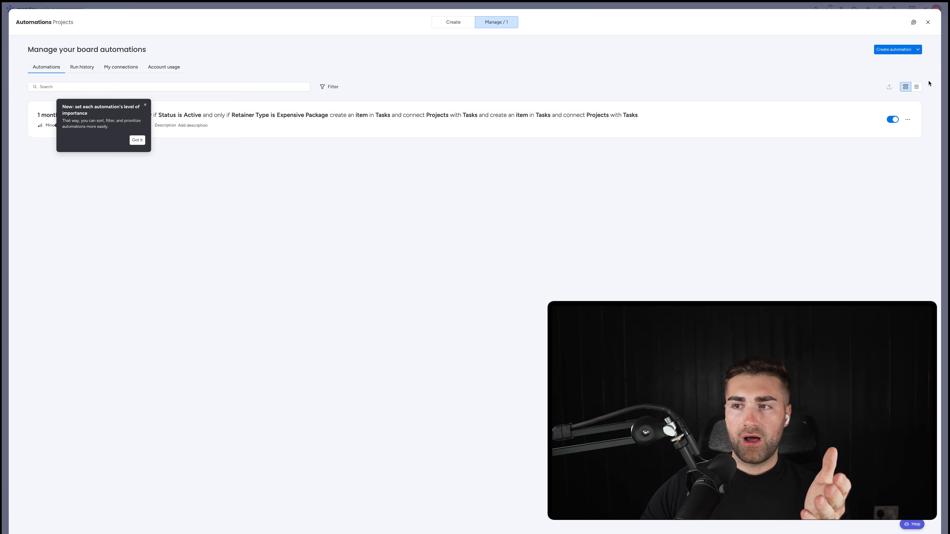
Step: Switch the automations overview to the compact table layout, dismissing the importance tip, and return to the Projects board
{"action": "left_click", "coordinate": [916, 86]}
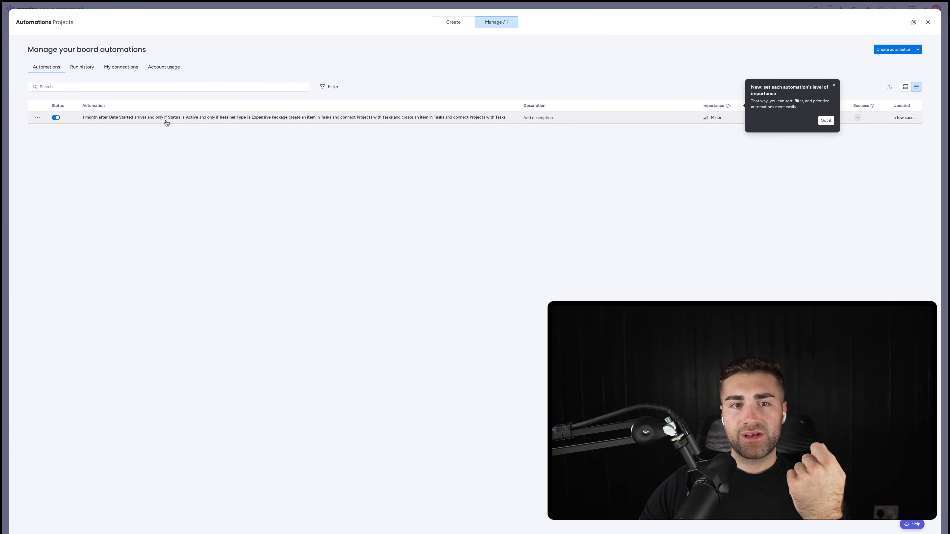
{"action": "left_click", "coordinate": [834, 84]}
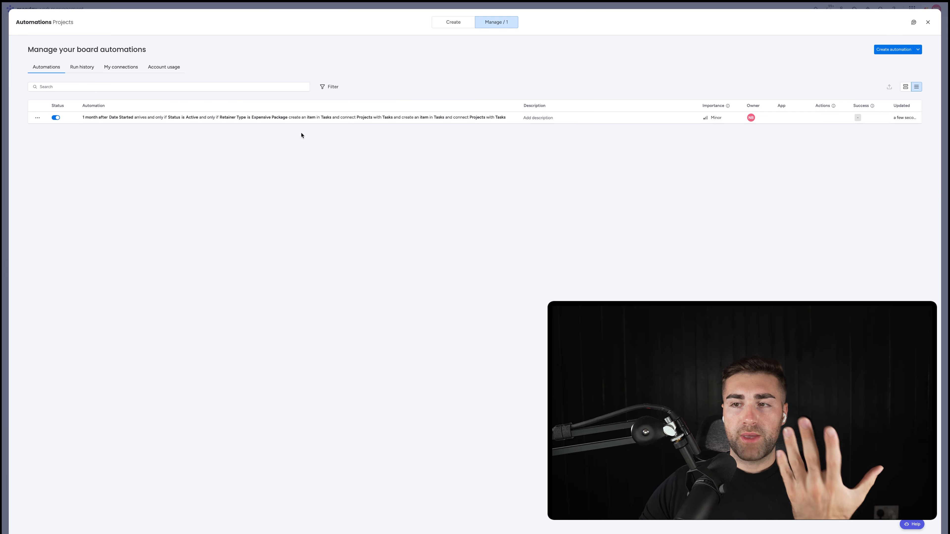
{"action": "left_click", "coordinate": [928, 23]}
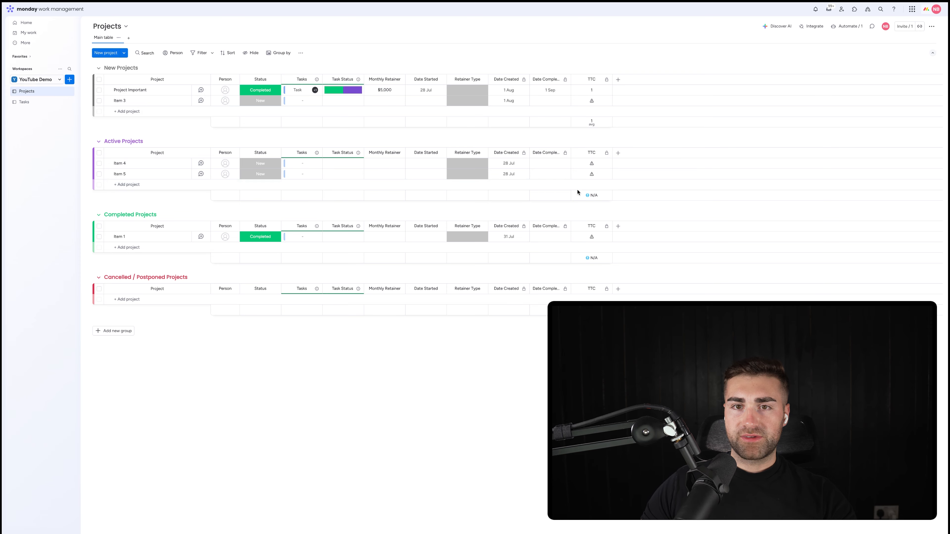
Step: Duplicate the Expensive Package automation with its timing set to 2 months after Date Started, and create it
{"action": "left_click", "coordinate": [846, 27]}
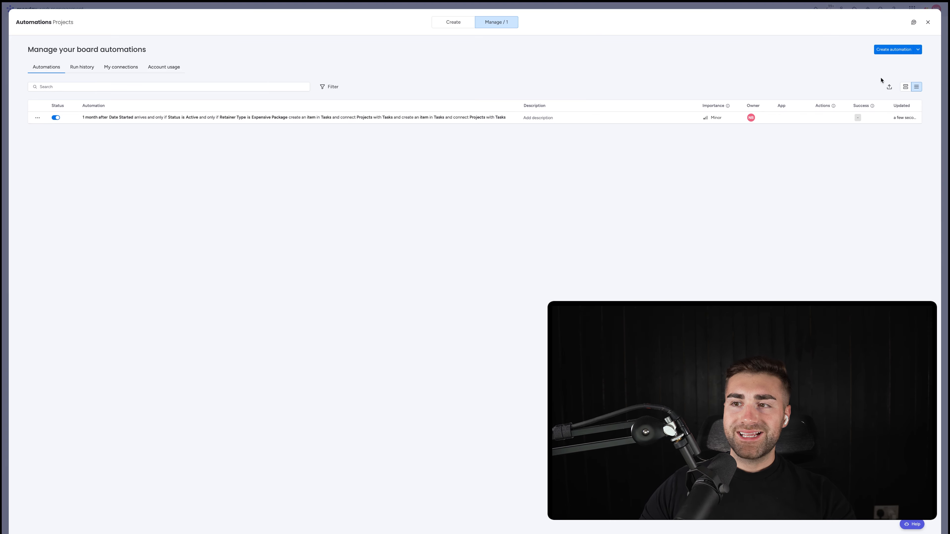
{"action": "left_click", "coordinate": [37, 118]}
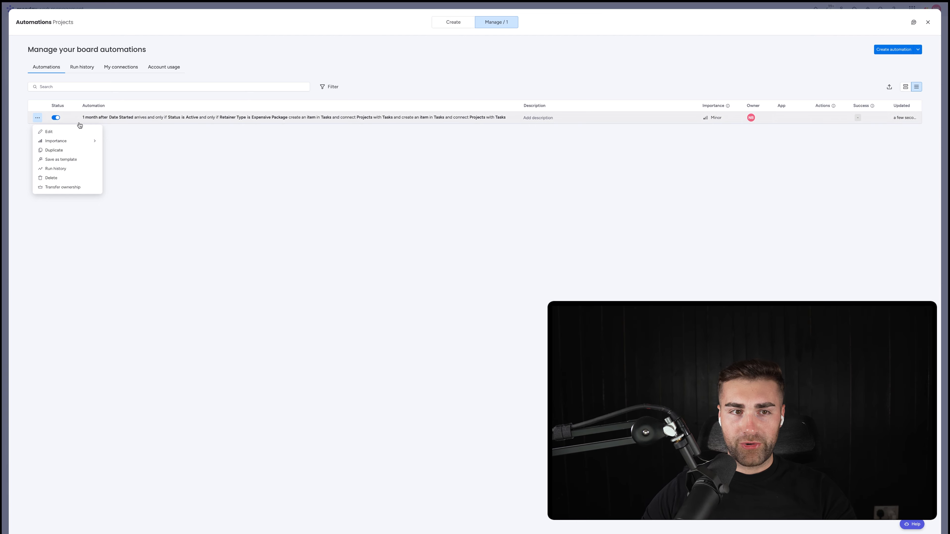
{"action": "left_click", "coordinate": [63, 153]}
{"action": "left_click", "coordinate": [239, 63]}
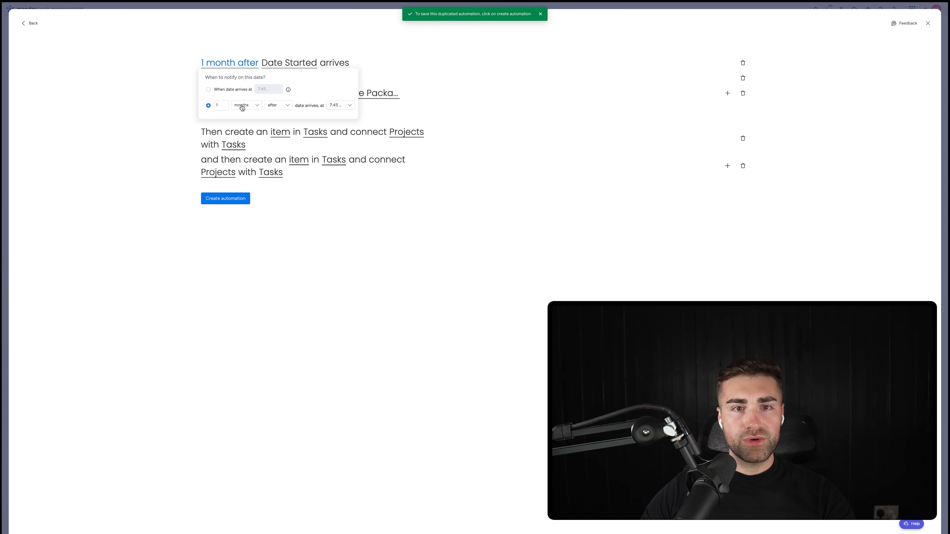
{"action": "type", "text": "2"}
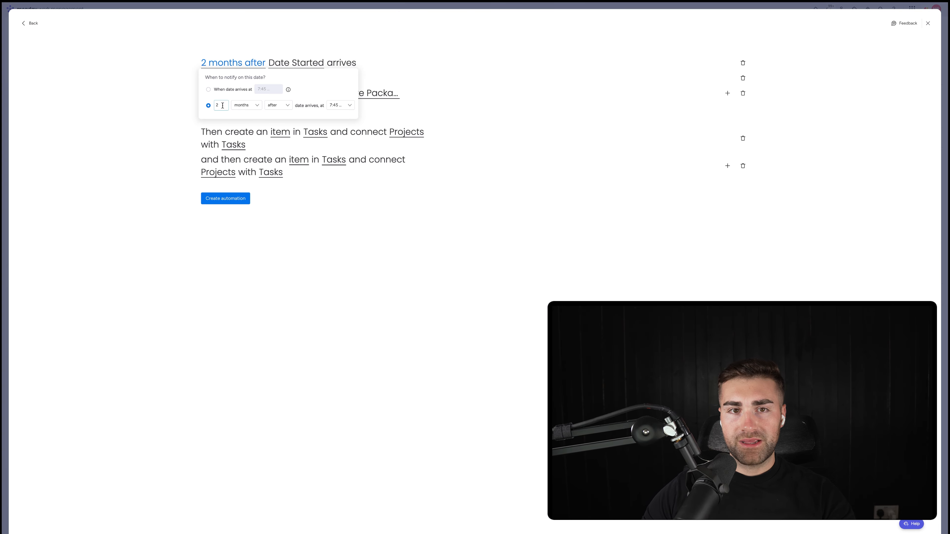
{"action": "left_click", "coordinate": [150, 111]}
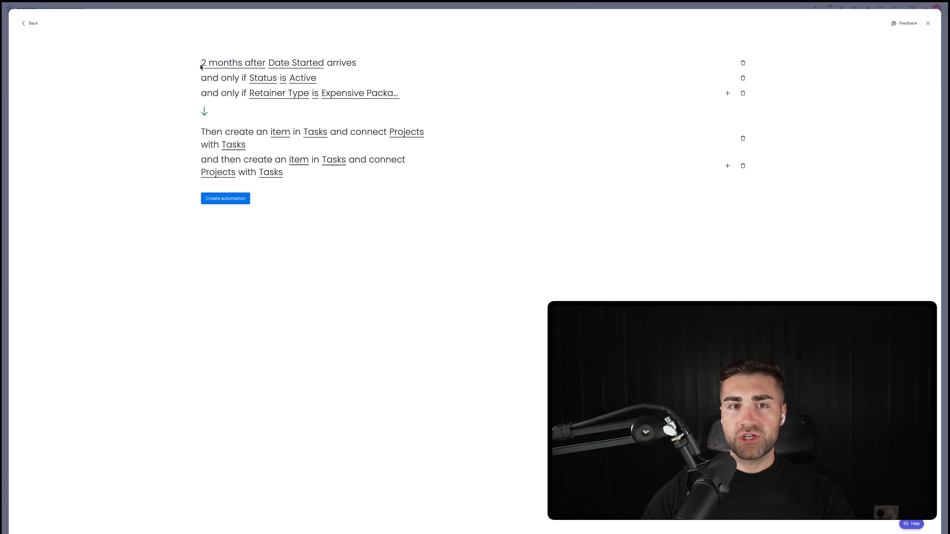
{"action": "left_click", "coordinate": [233, 203]}
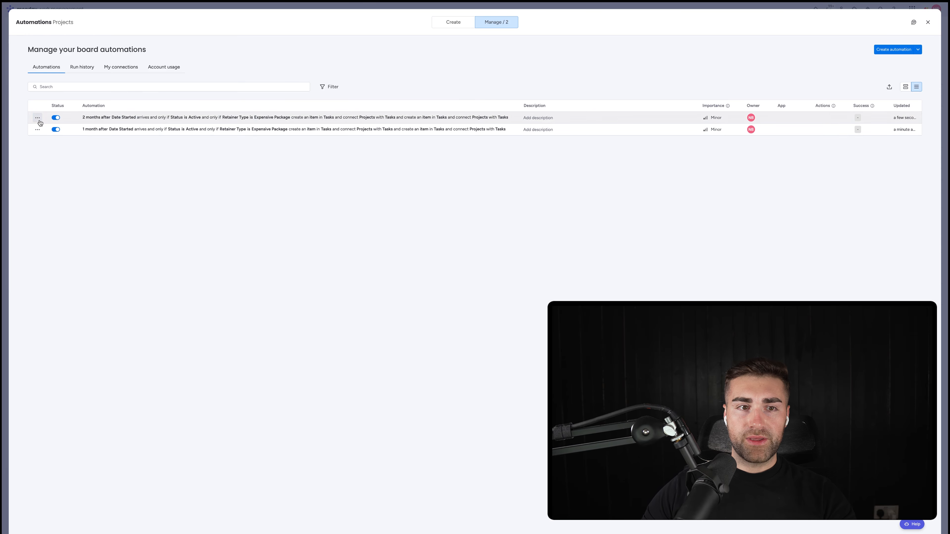
Step: Duplicate the 2-month Expensive Package automation with its timing set to 3 months after Date Started, and create it
{"action": "left_click", "coordinate": [38, 117]}
{"action": "left_click", "coordinate": [50, 154]}
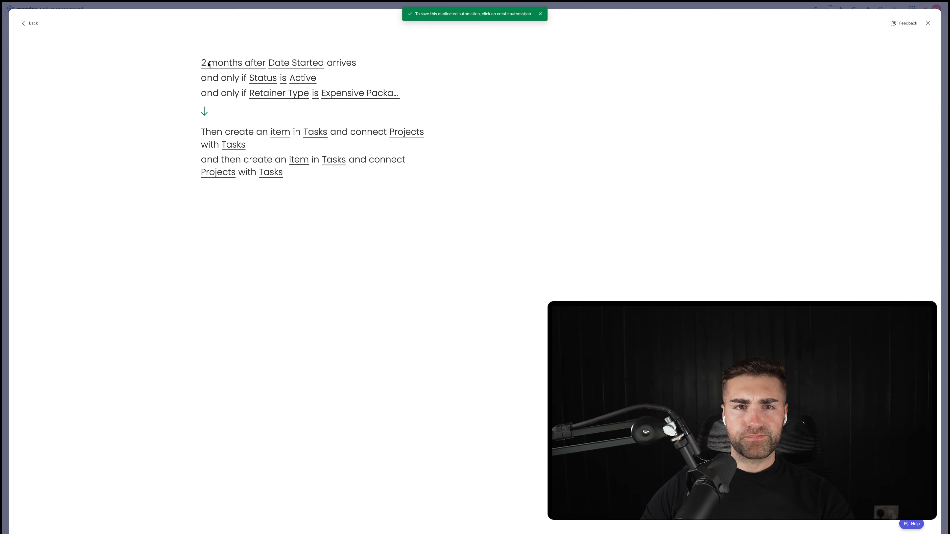
{"action": "left_click", "coordinate": [218, 63]}
{"action": "left_click", "coordinate": [219, 105]}
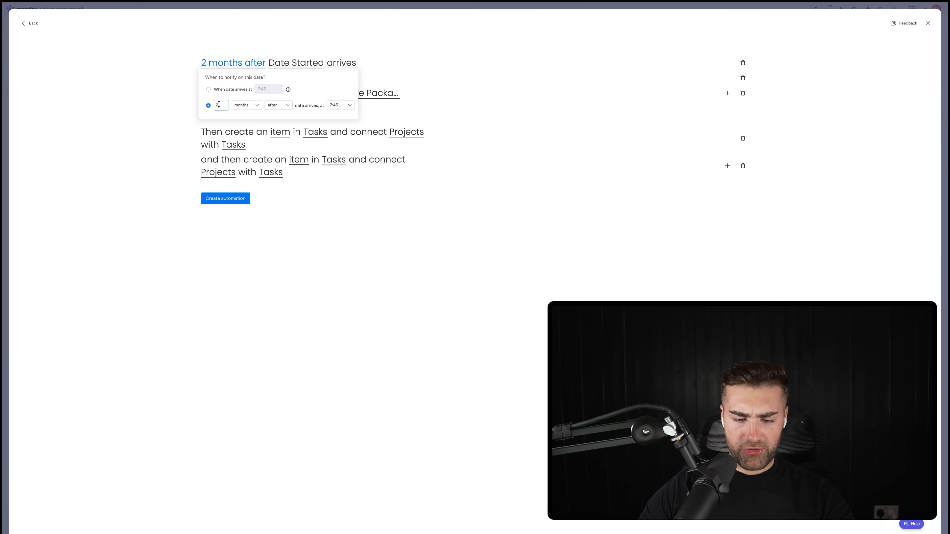
{"action": "key", "text": "BackSpace"}
{"action": "type", "text": "3"}
{"action": "left_click", "coordinate": [143, 272]}
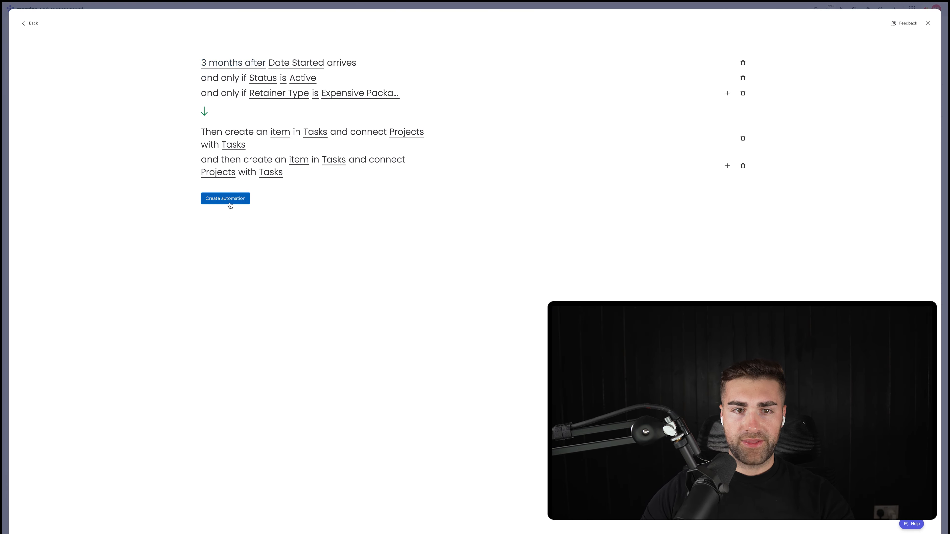
{"action": "left_click", "coordinate": [229, 202]}
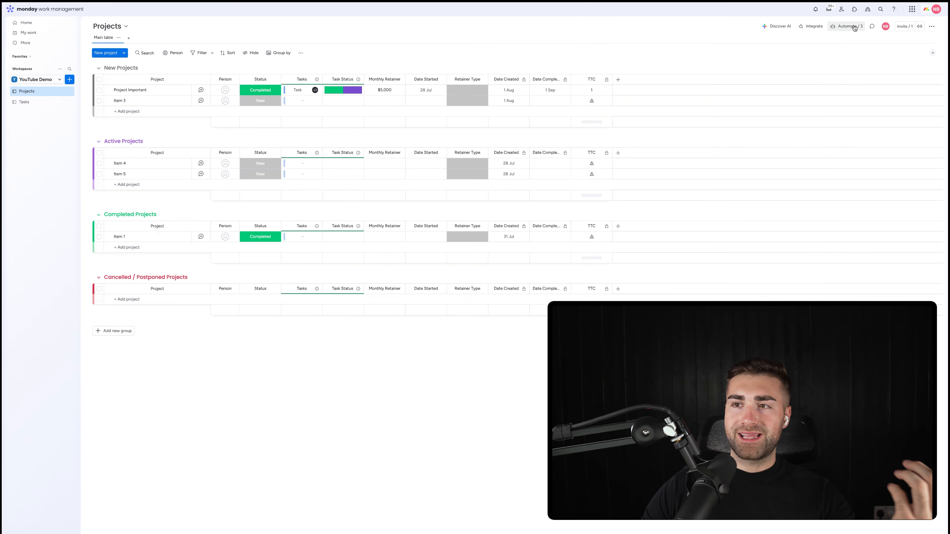
Step: Duplicate the 3-month Expensive Package automation with its timing set to 12 weeks after Date Started, create it, and return to the Projects board
{"action": "left_click", "coordinate": [854, 27]}
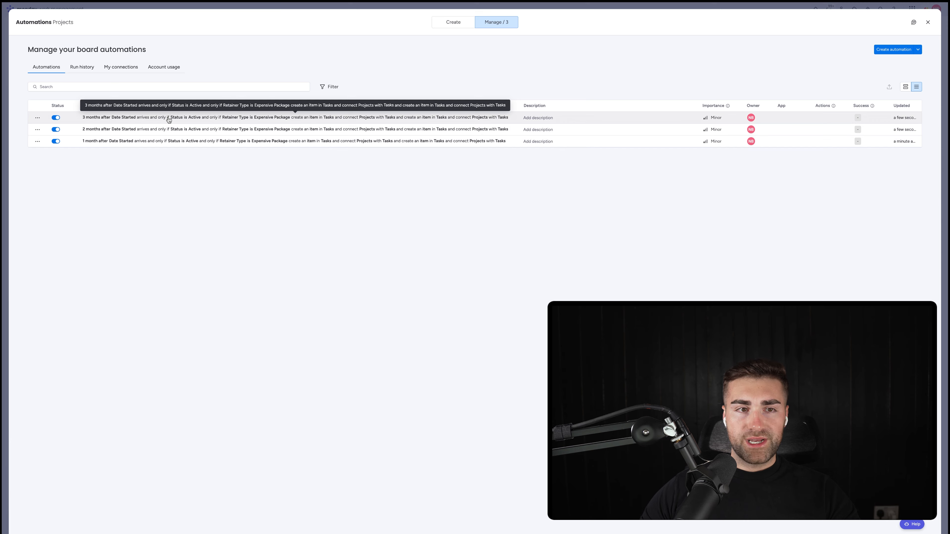
{"action": "left_click", "coordinate": [38, 118]}
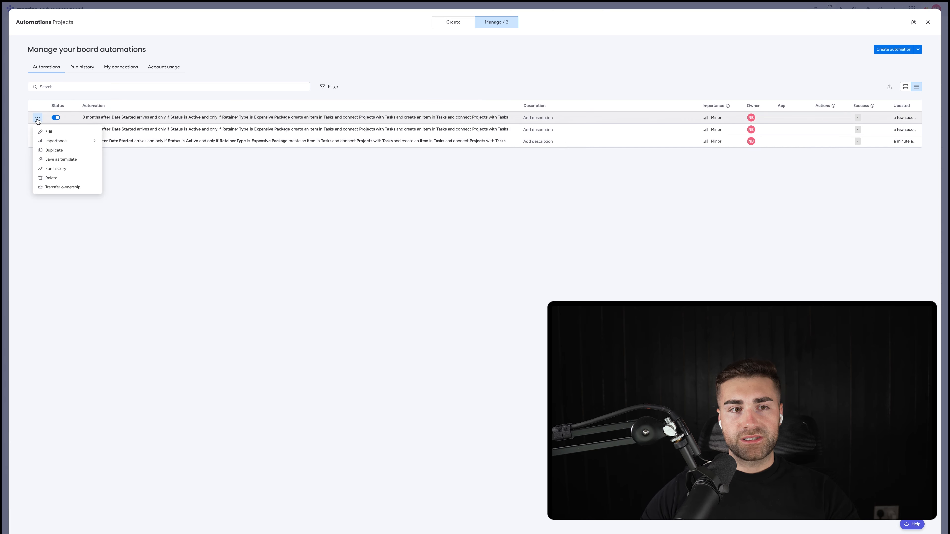
{"action": "left_click", "coordinate": [52, 151]}
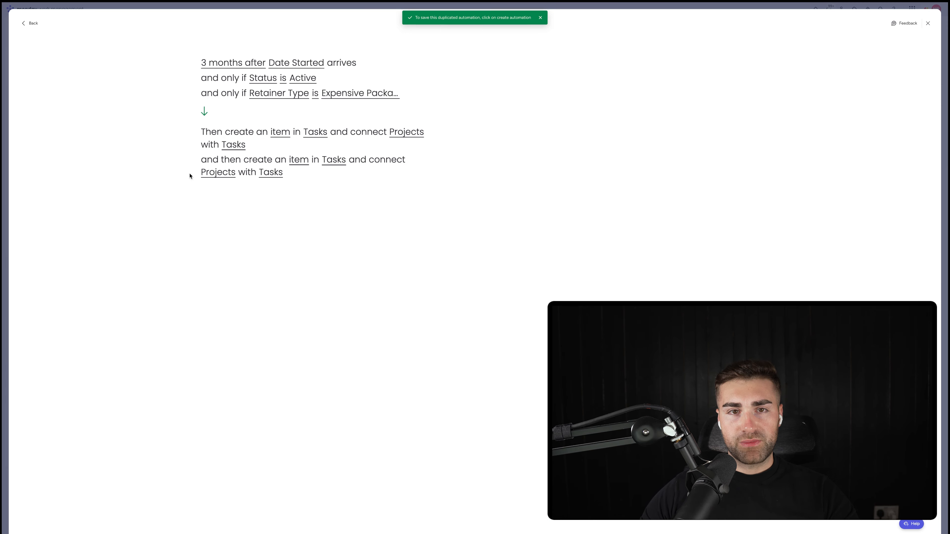
{"action": "left_click", "coordinate": [227, 63]}
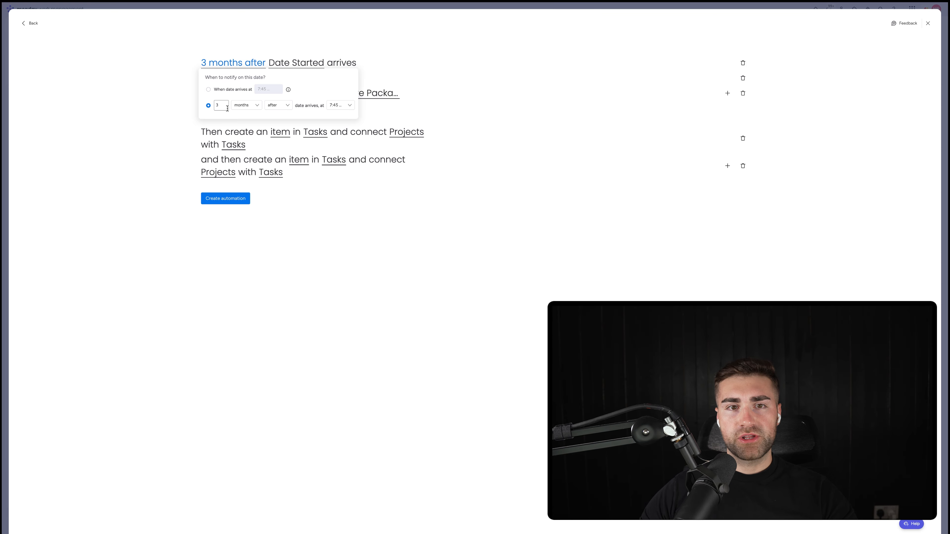
{"action": "left_click", "coordinate": [249, 108]}
{"action": "left_click", "coordinate": [236, 119]}
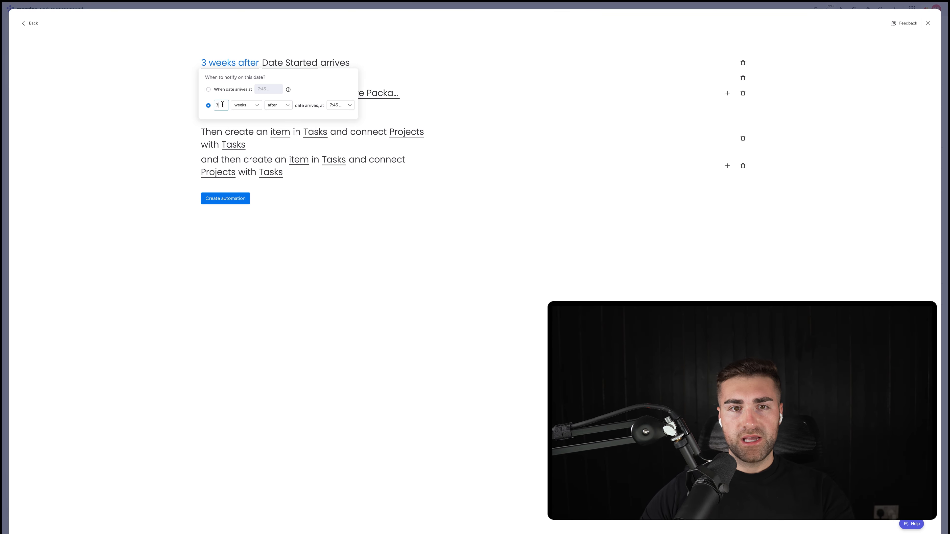
{"action": "key", "text": "BackSpace"}
{"action": "type", "text": "12"}
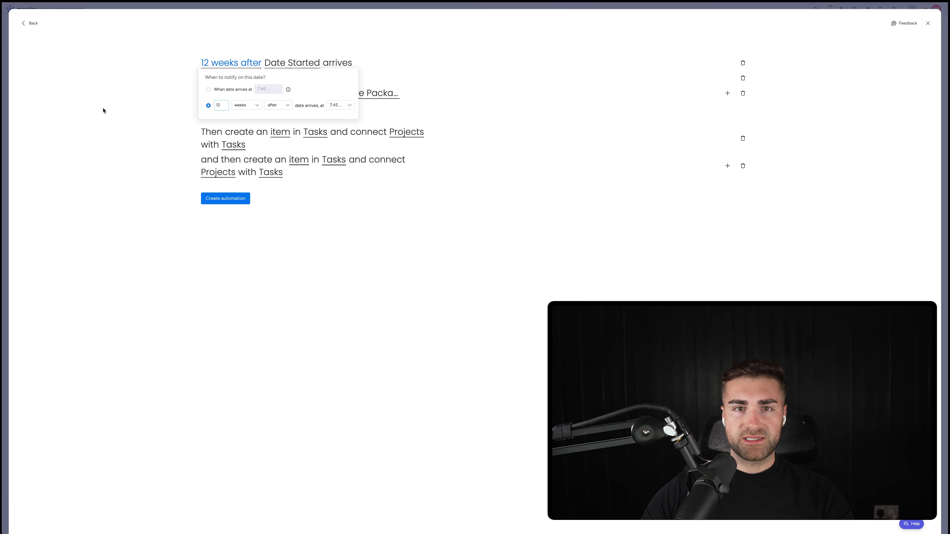
{"action": "left_click", "coordinate": [103, 111]}
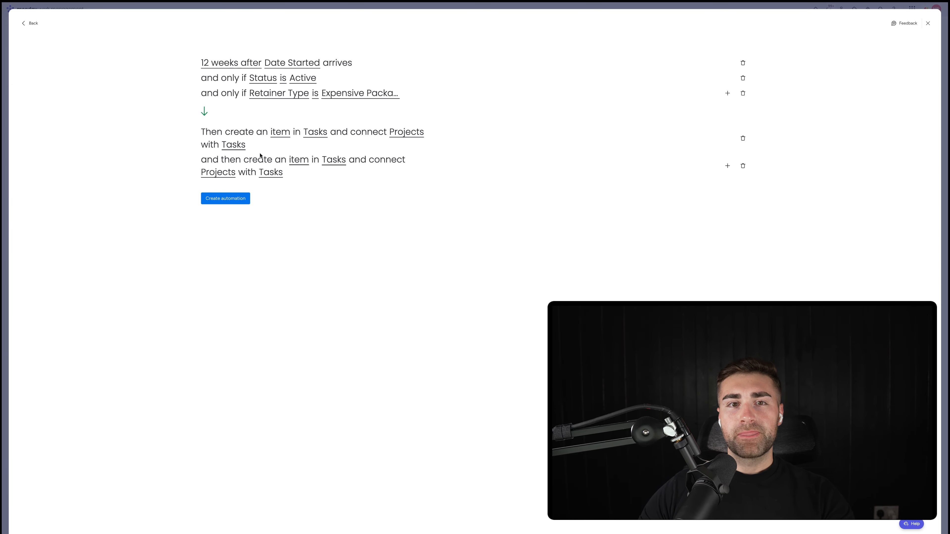
{"action": "left_click", "coordinate": [234, 197]}
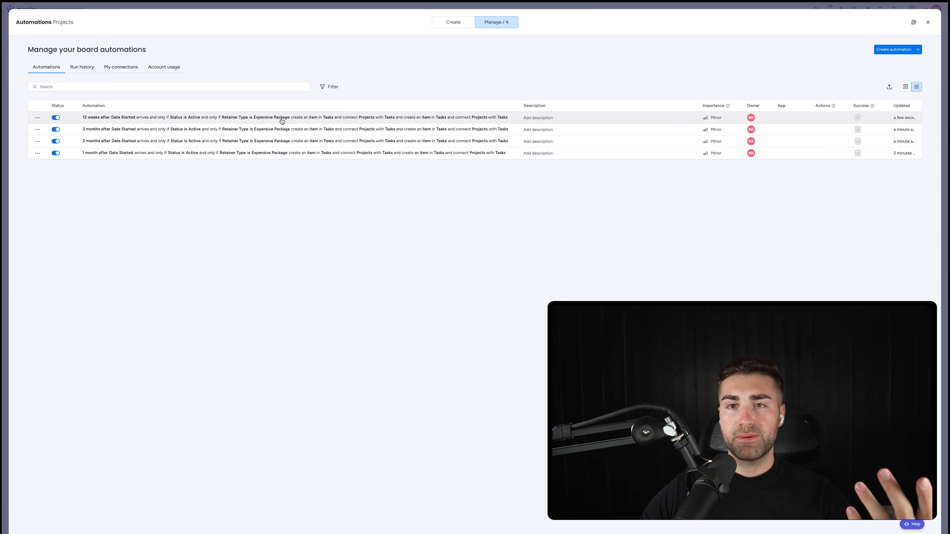
{"action": "key", "text": "Escape"}
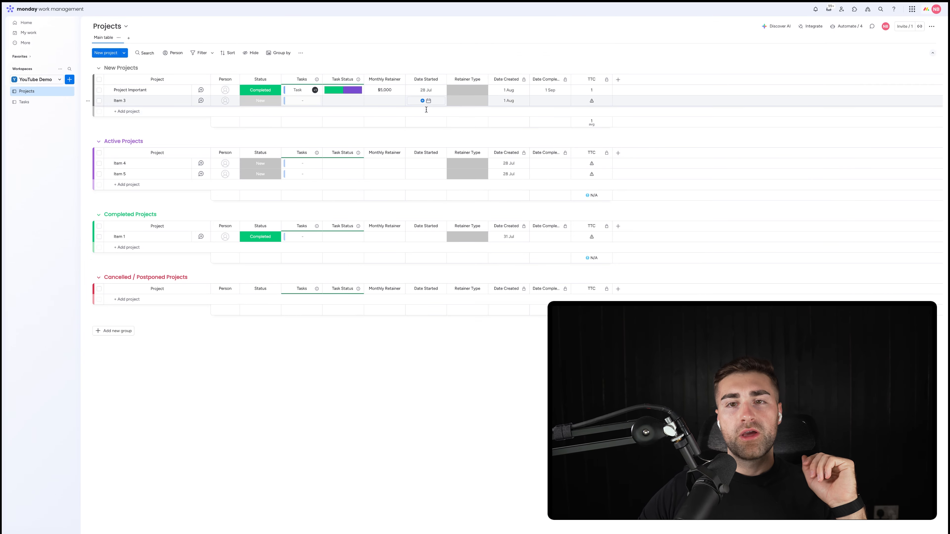
Step: On the Tasks board, connect Item 3 in To Do Tasks to Project Important
{"action": "left_click", "coordinate": [37, 103]}
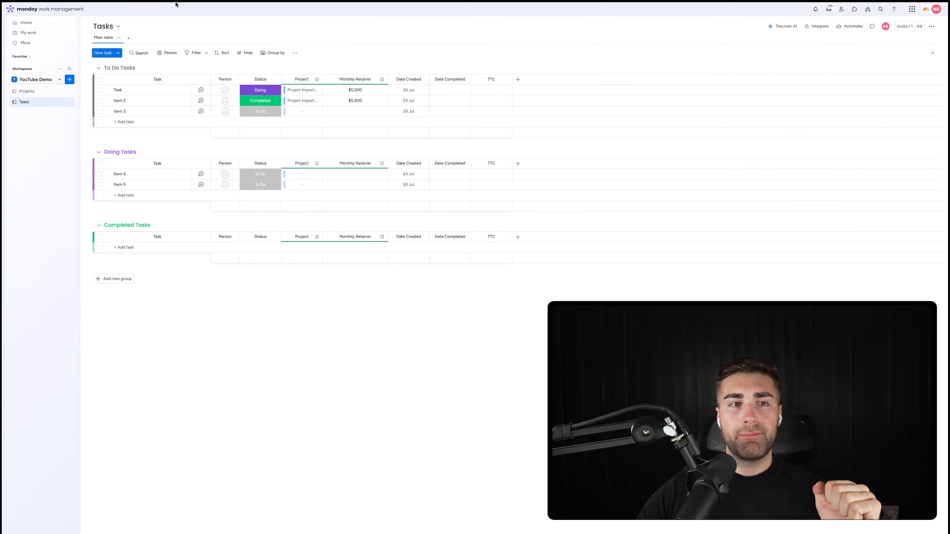
{"action": "left_click", "coordinate": [289, 111]}
{"action": "left_click", "coordinate": [254, 189]}
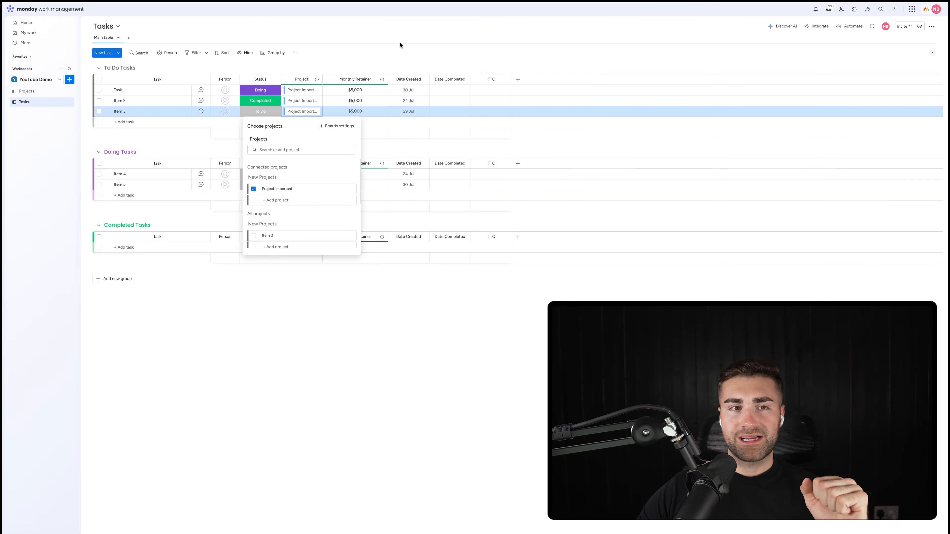
Step: Try Finance as the Status value for the first item created by the 3-month automation on the Projects board, and discard it
{"action": "left_click", "coordinate": [26, 91]}
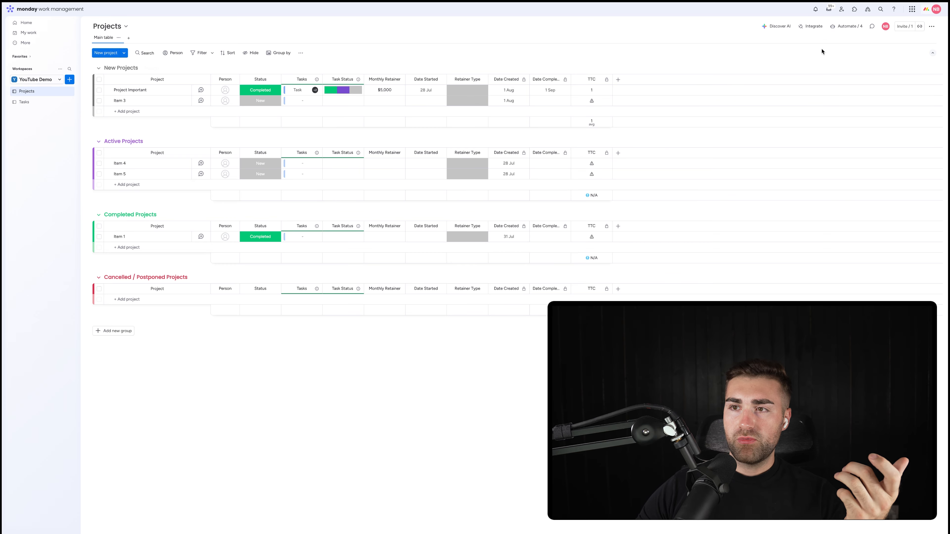
{"action": "left_click", "coordinate": [852, 29]}
{"action": "left_click", "coordinate": [110, 134]}
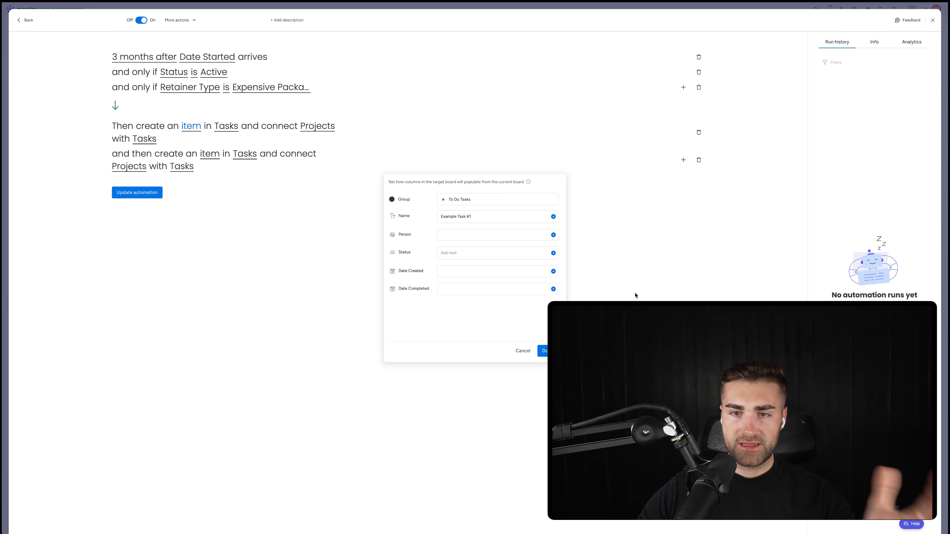
{"action": "left_click", "coordinate": [552, 235]}
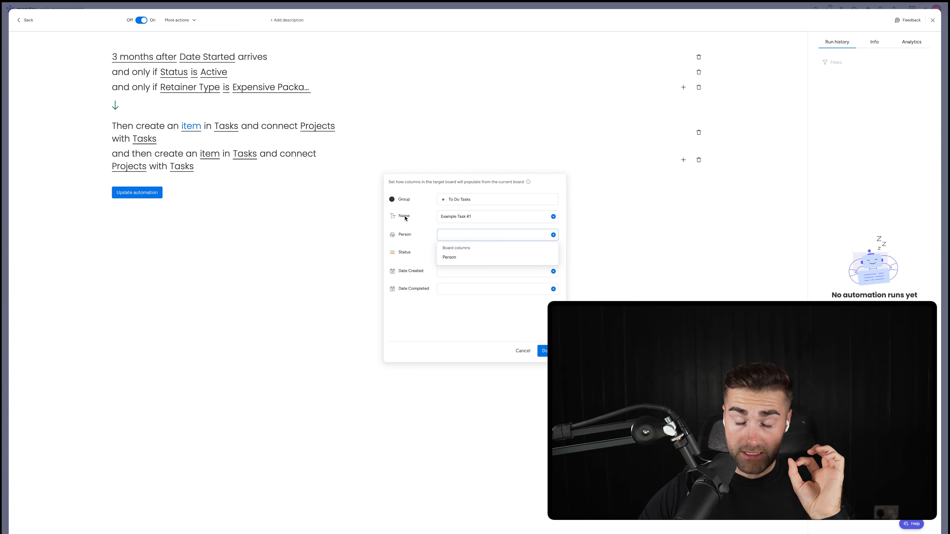
{"action": "left_click", "coordinate": [425, 238]}
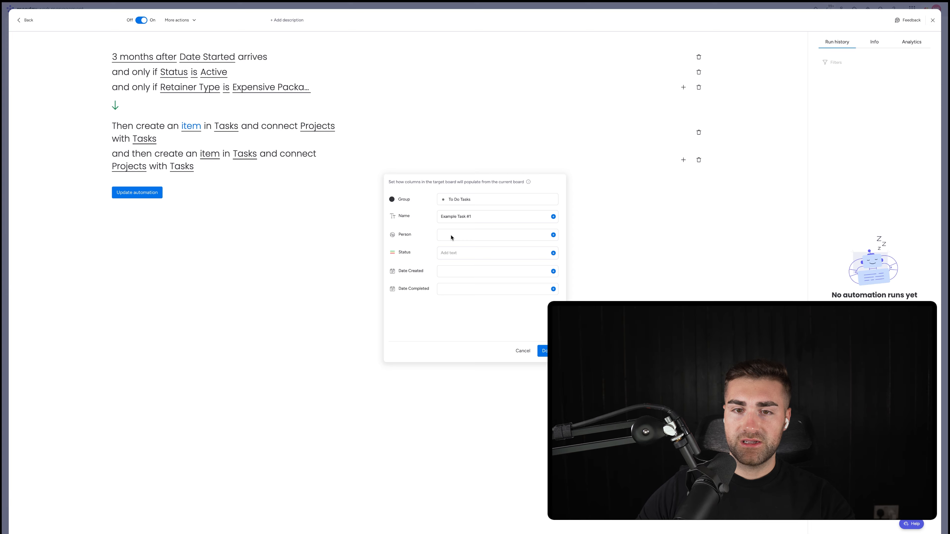
{"action": "left_click", "coordinate": [441, 252]}
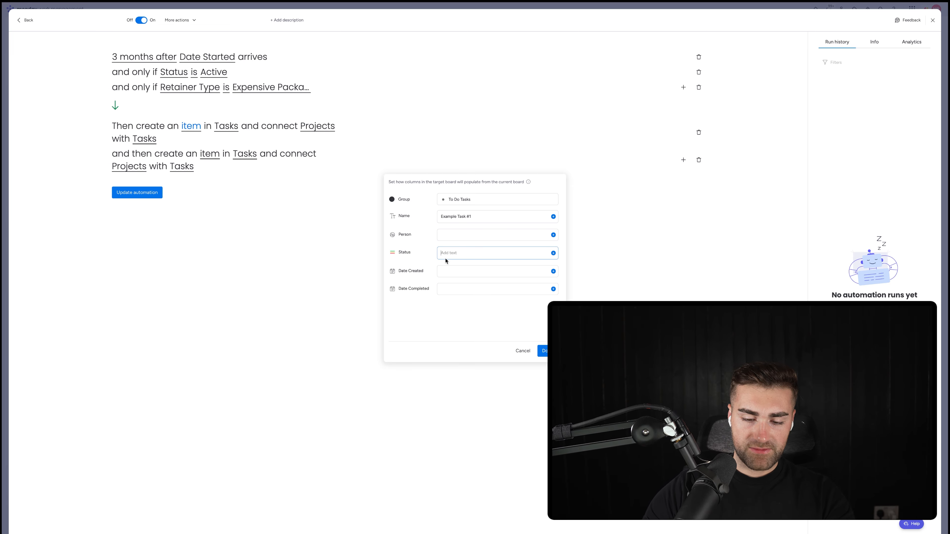
{"action": "type", "text": "Finance"}
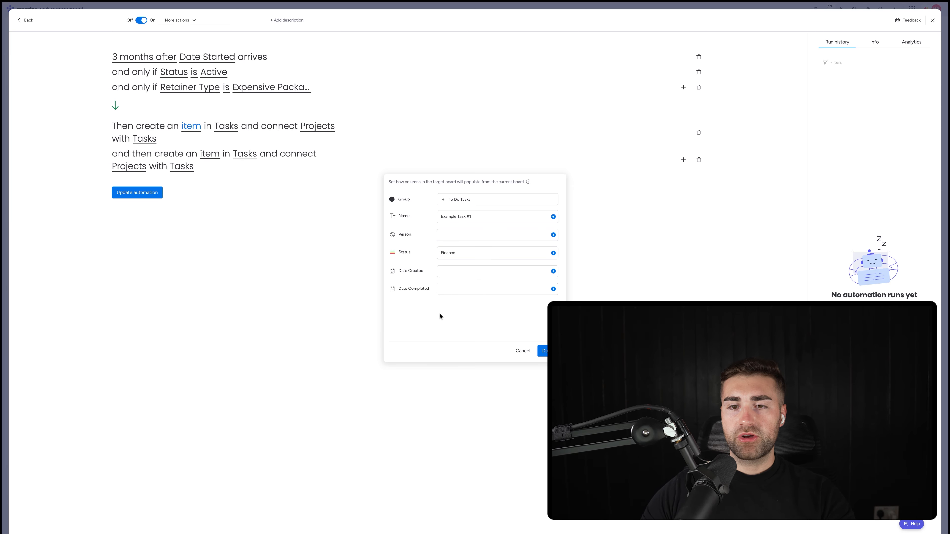
{"action": "left_click", "coordinate": [518, 355]}
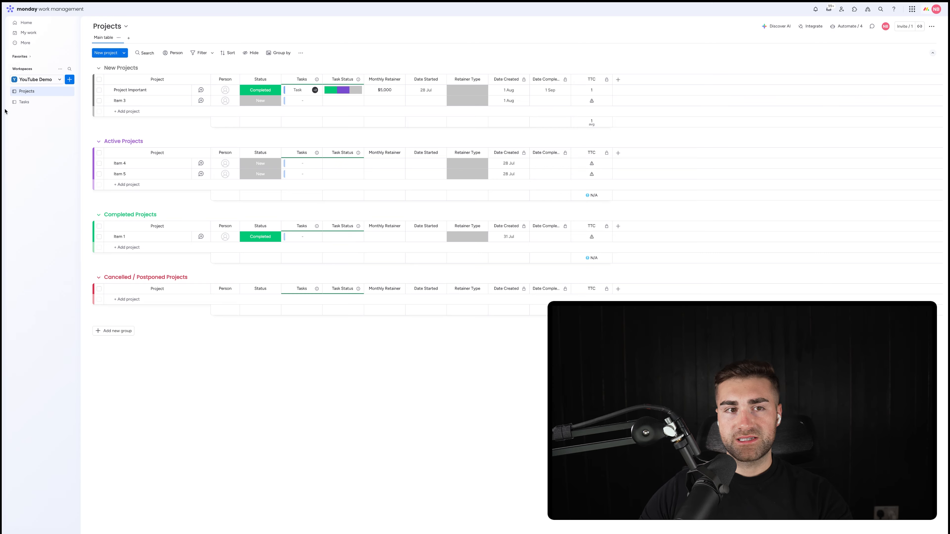
{"action": "left_click", "coordinate": [24, 101]}
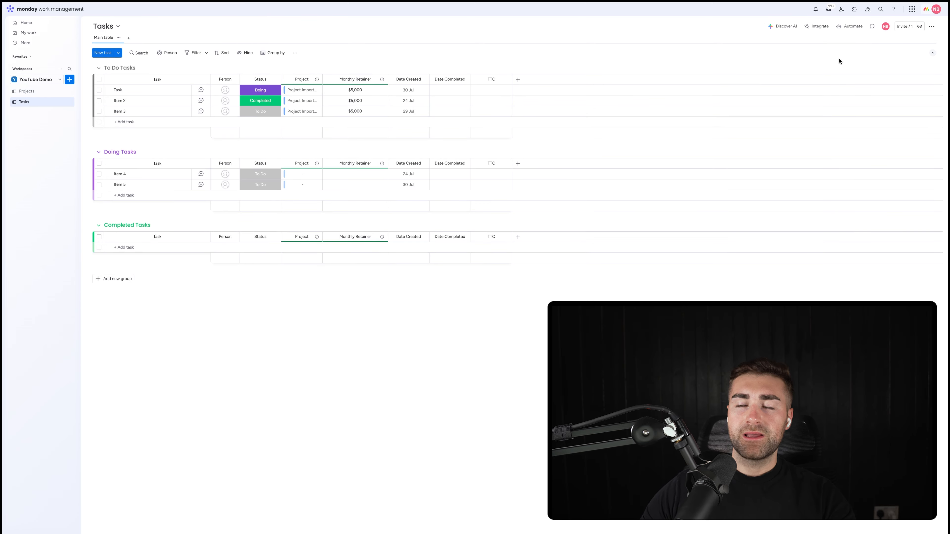
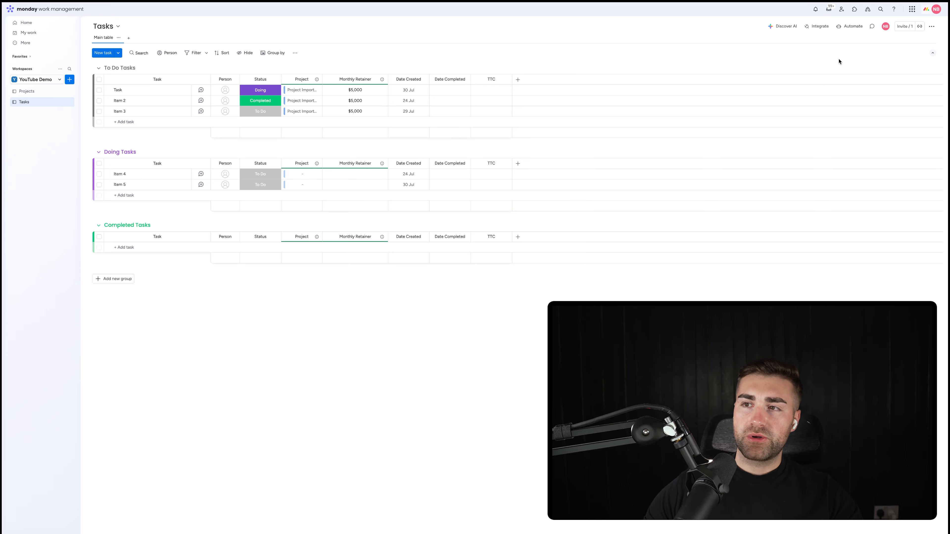
{"action": "left_click", "coordinate": [933, 10]}
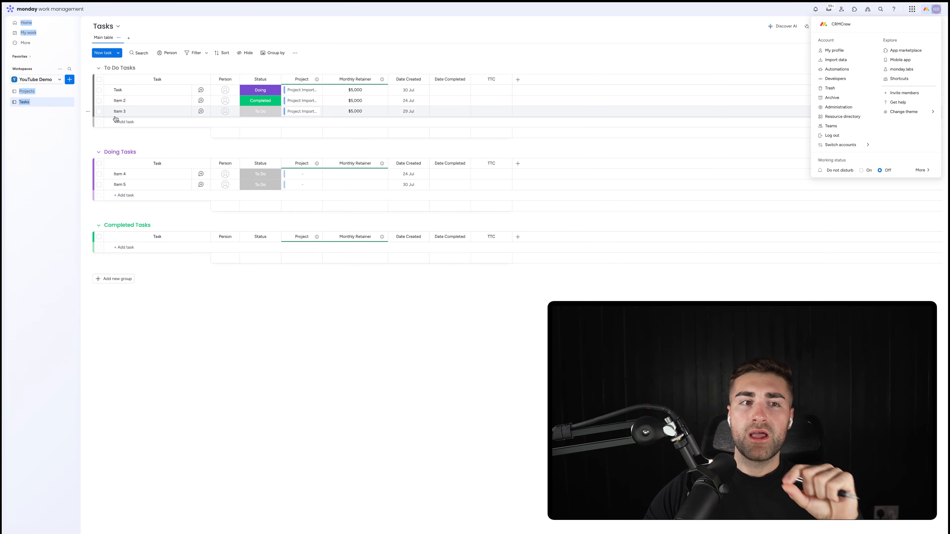
{"action": "left_click", "coordinate": [16, 173]}
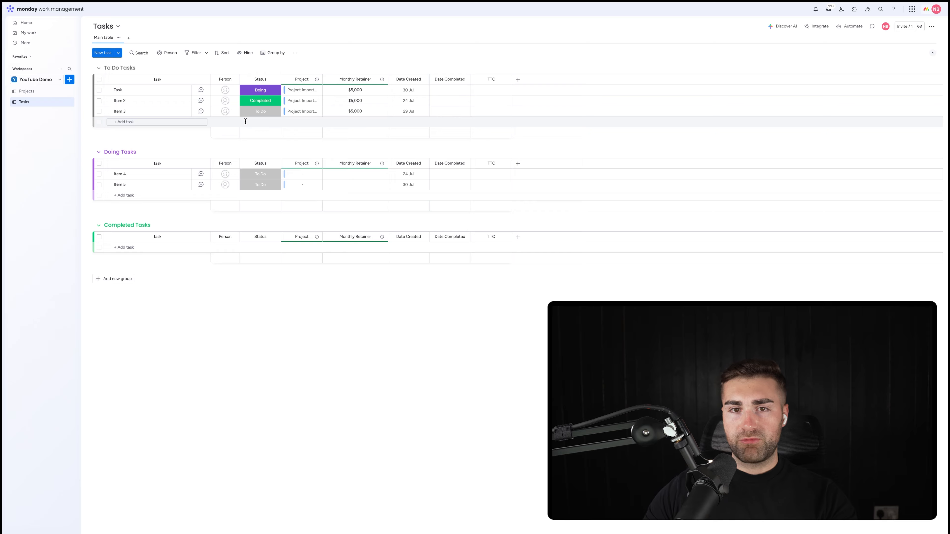
Step: Review the list of automations set up on the Projects board
{"action": "left_click", "coordinate": [27, 91]}
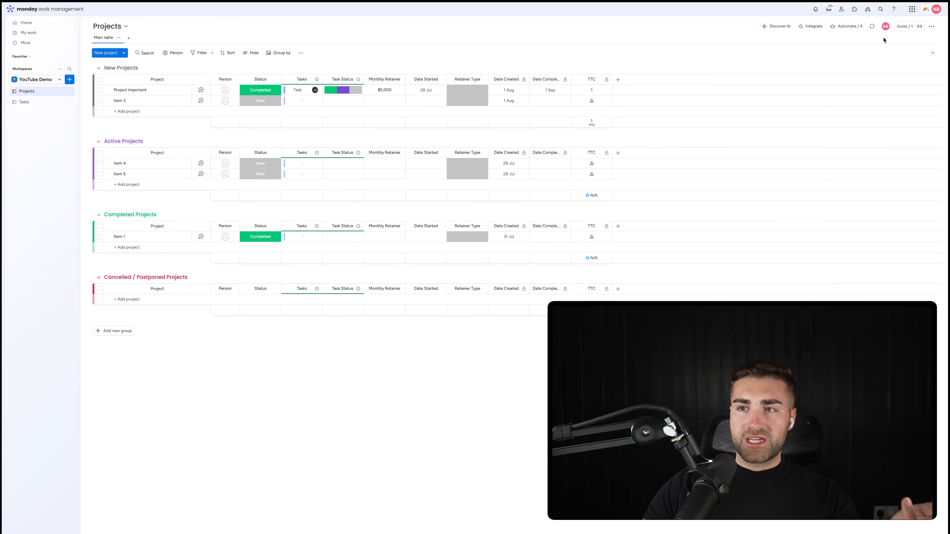
{"action": "left_click", "coordinate": [854, 26]}
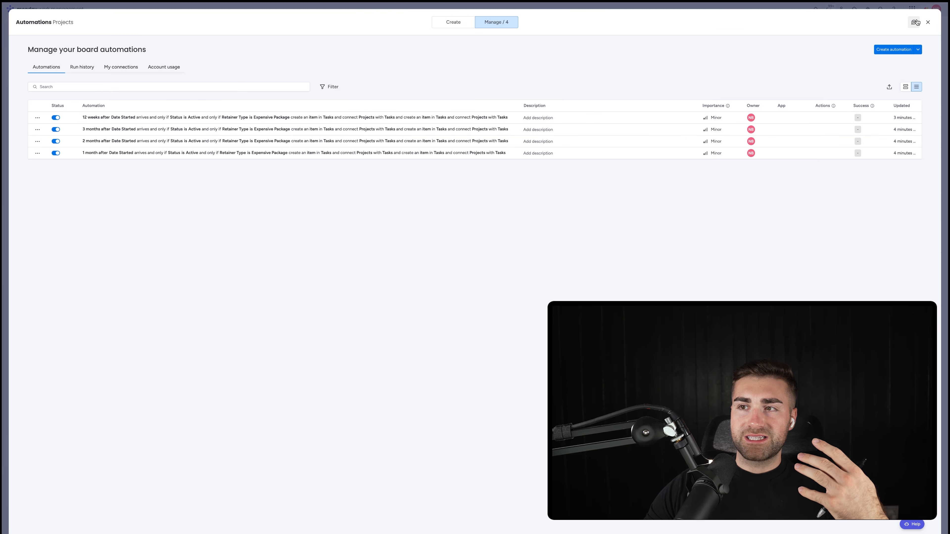
{"action": "left_click", "coordinate": [928, 22]}
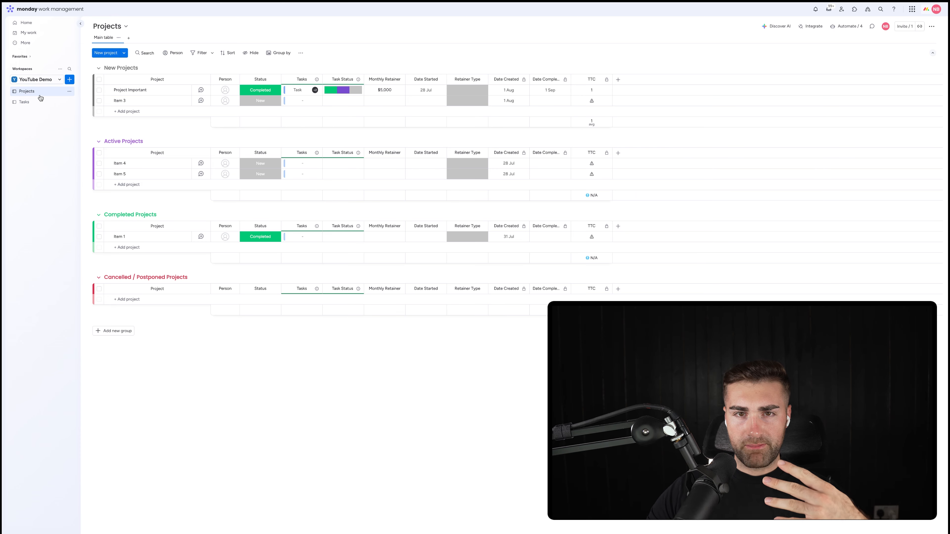
{"action": "left_click", "coordinate": [886, 26]}
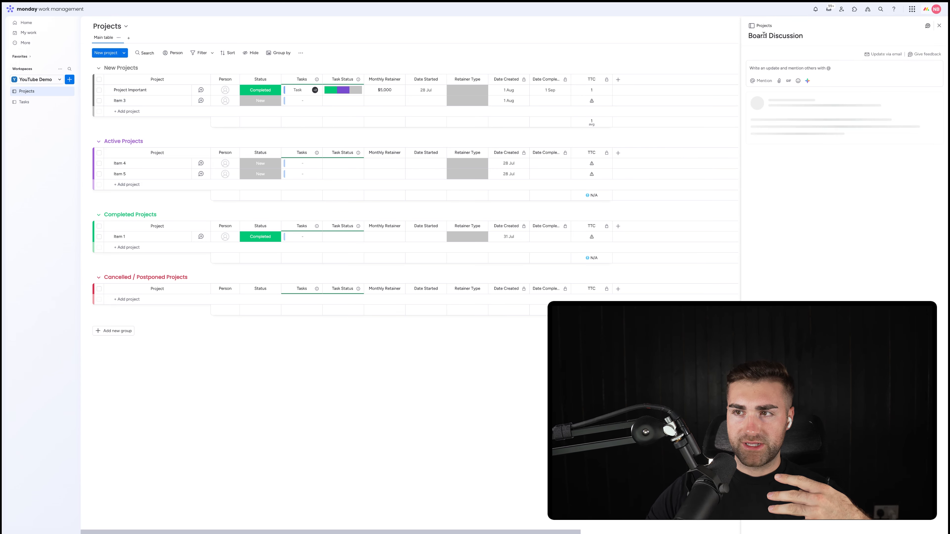
{"action": "left_click", "coordinate": [938, 26]}
{"action": "left_click", "coordinate": [863, 30]}
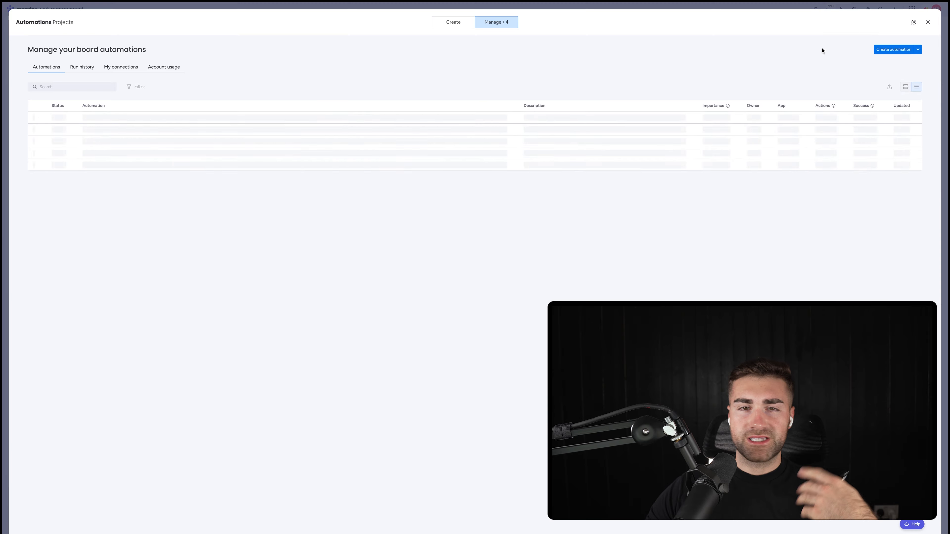